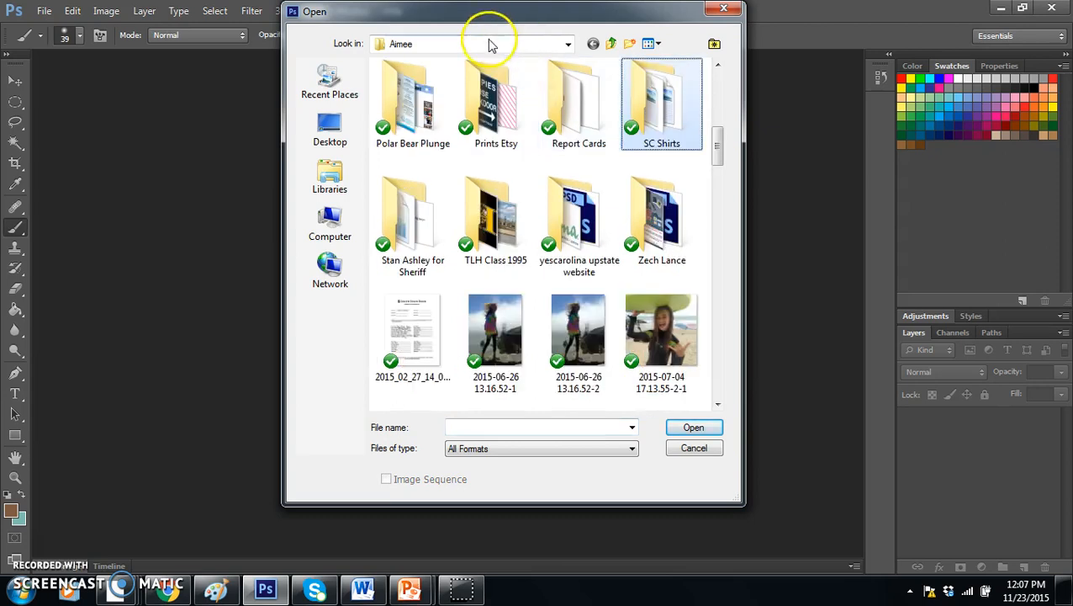
Browse from the Dropbox folder through School Backup Files and Image Editing to the Photoshop Pics folder
click(613, 44)
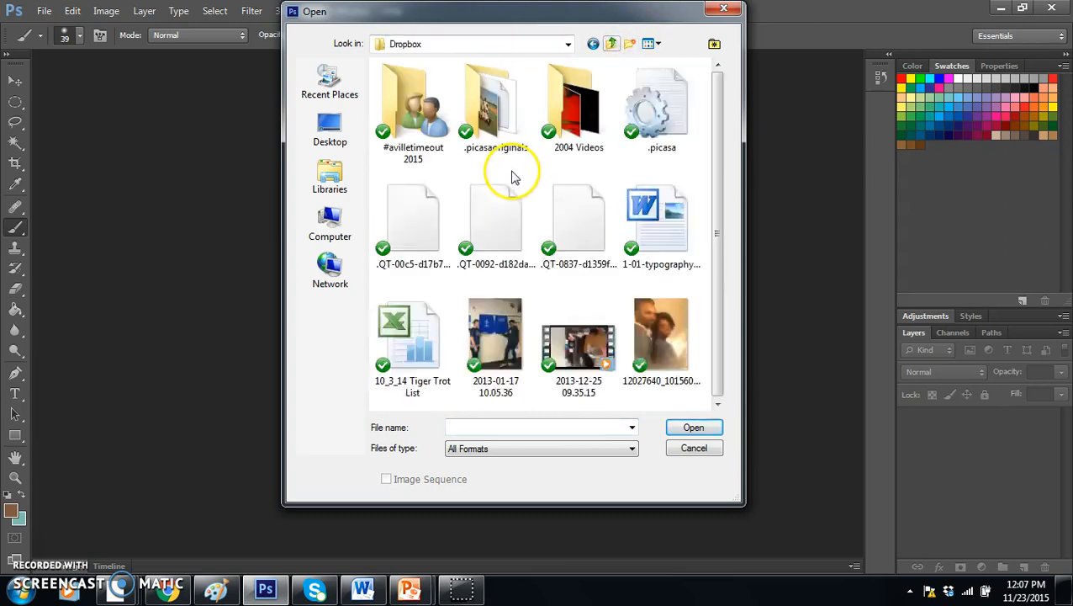
key(s)
double_click(512, 206)
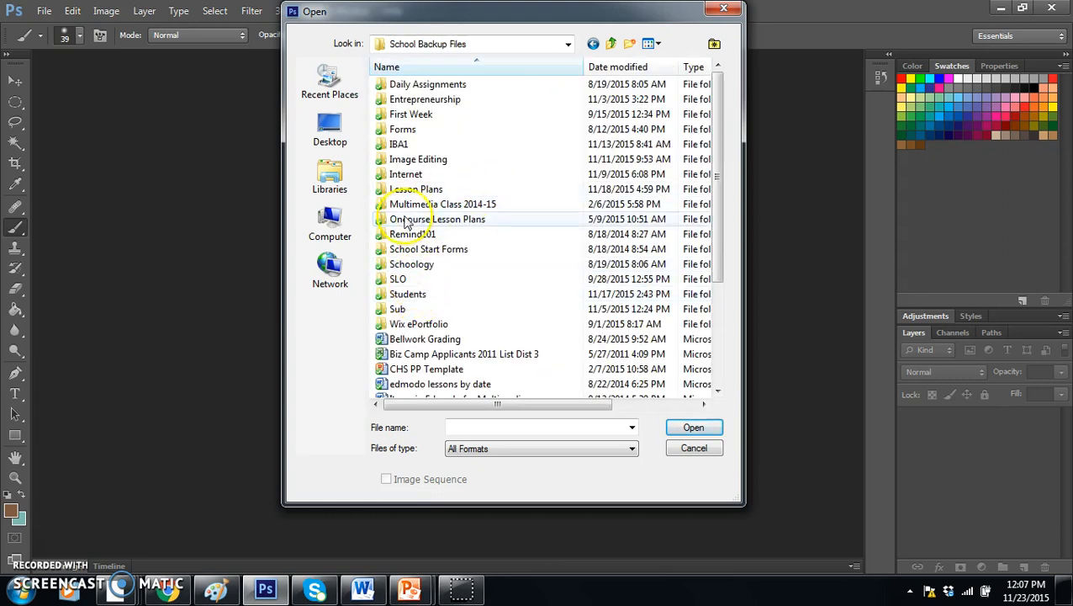
double_click(404, 159)
double_click(407, 129)
double_click(405, 127)
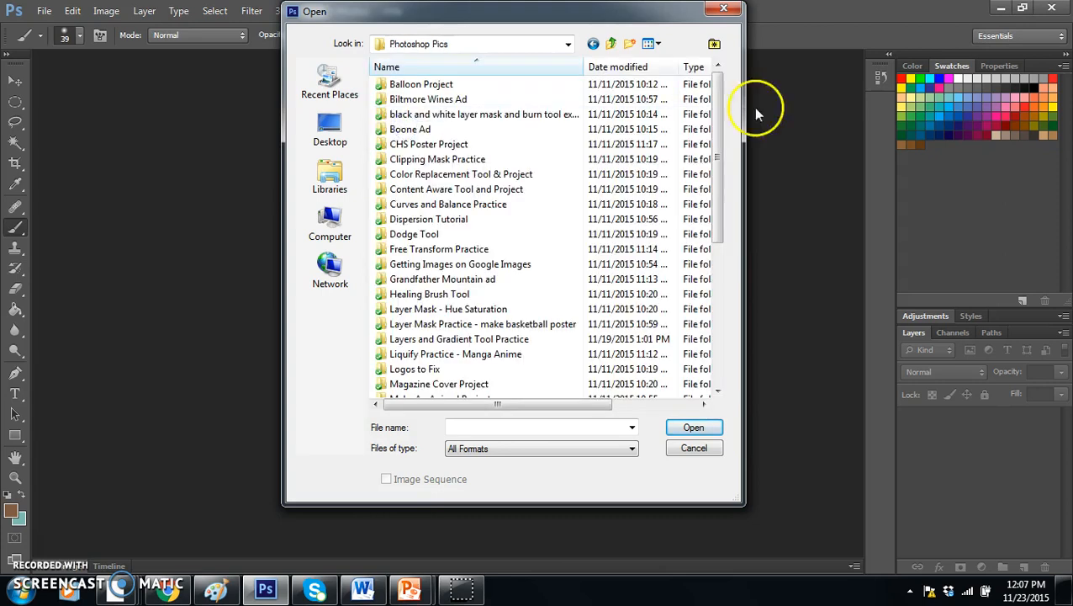
Open the image Sheria from the Healing Brush Tool folder
drag(718, 168, 719, 242)
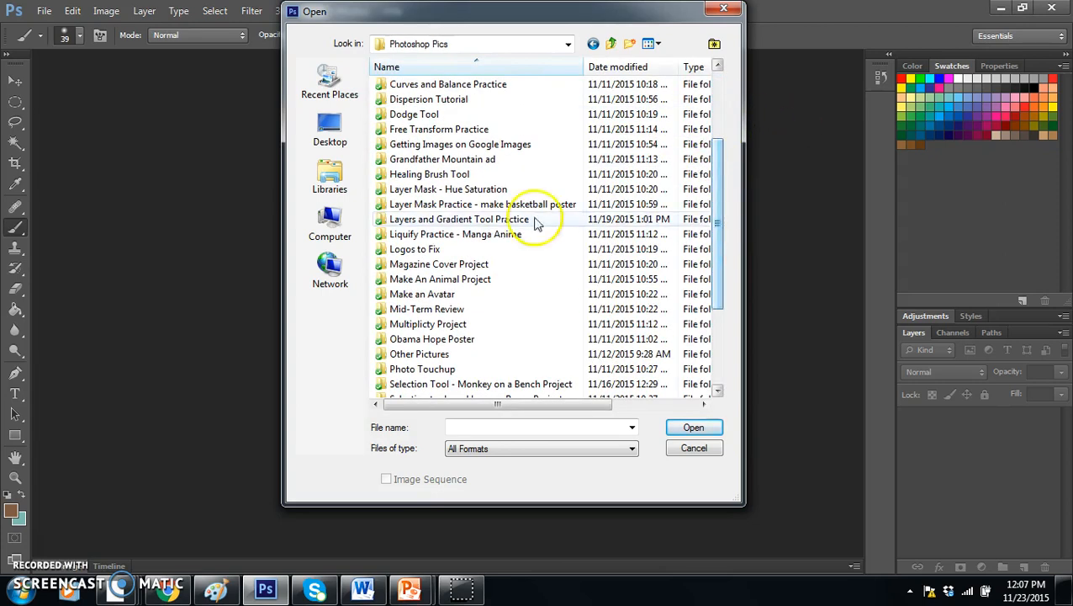
double_click(412, 174)
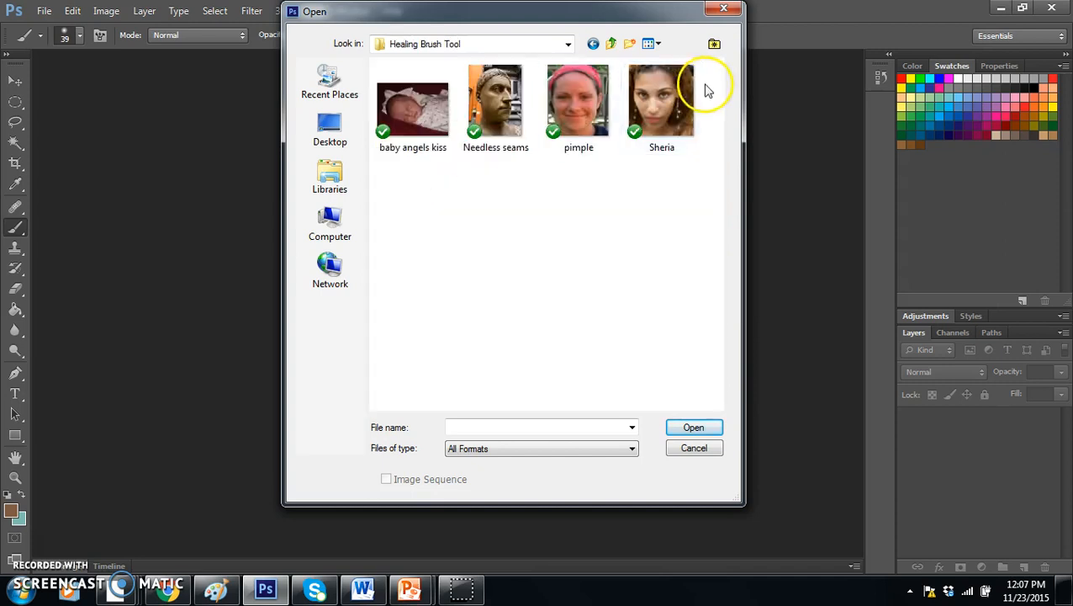
double_click(656, 105)
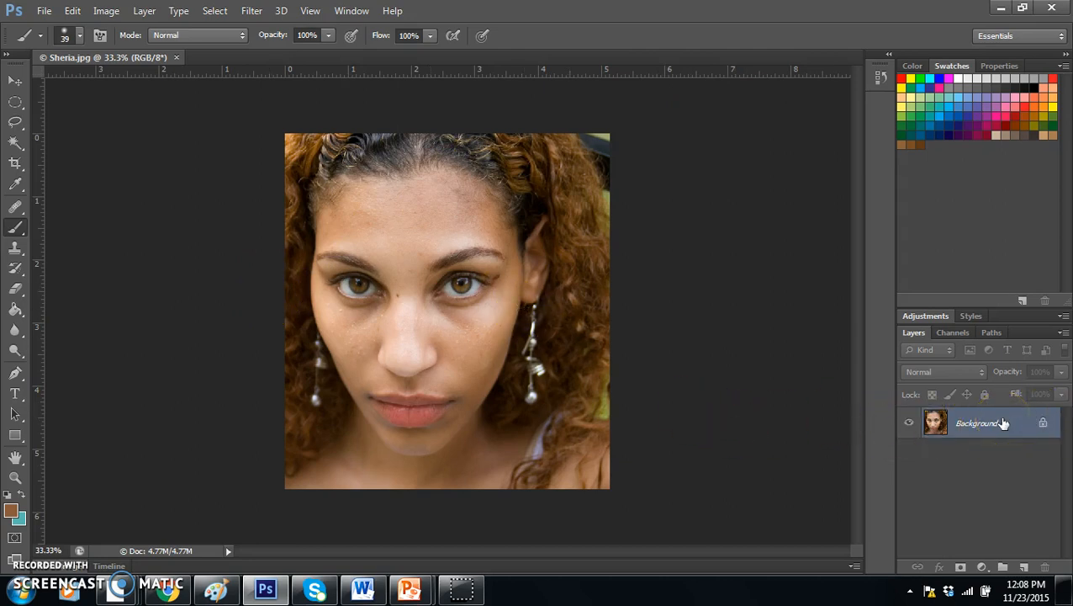
Duplicate the Background layer under the default name Background copy, within the same document
drag(1002, 422, 969, 402)
right_click(989, 421)
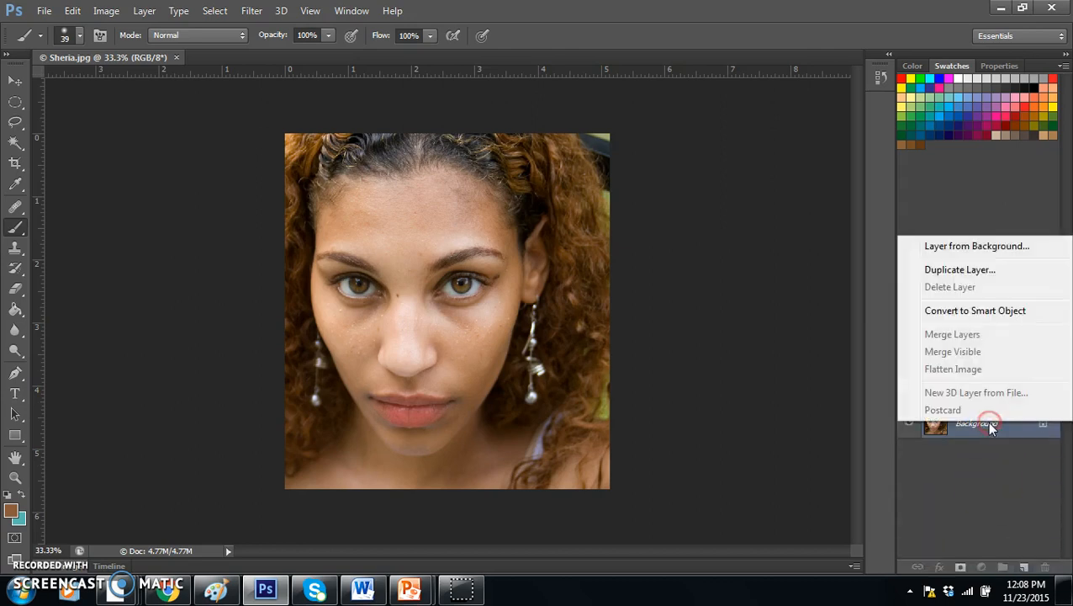
click(951, 267)
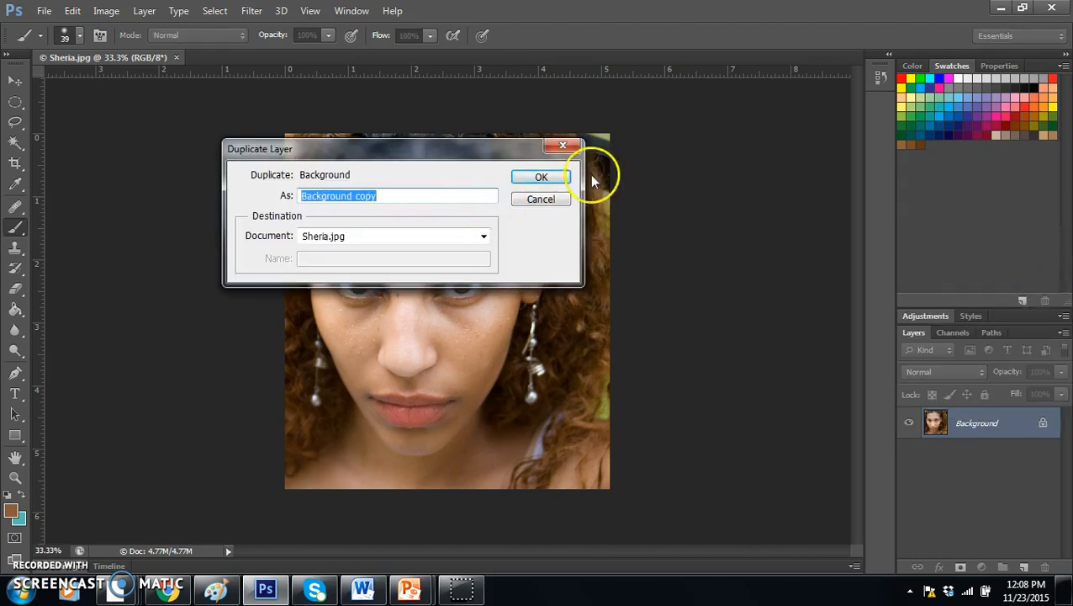
click(562, 178)
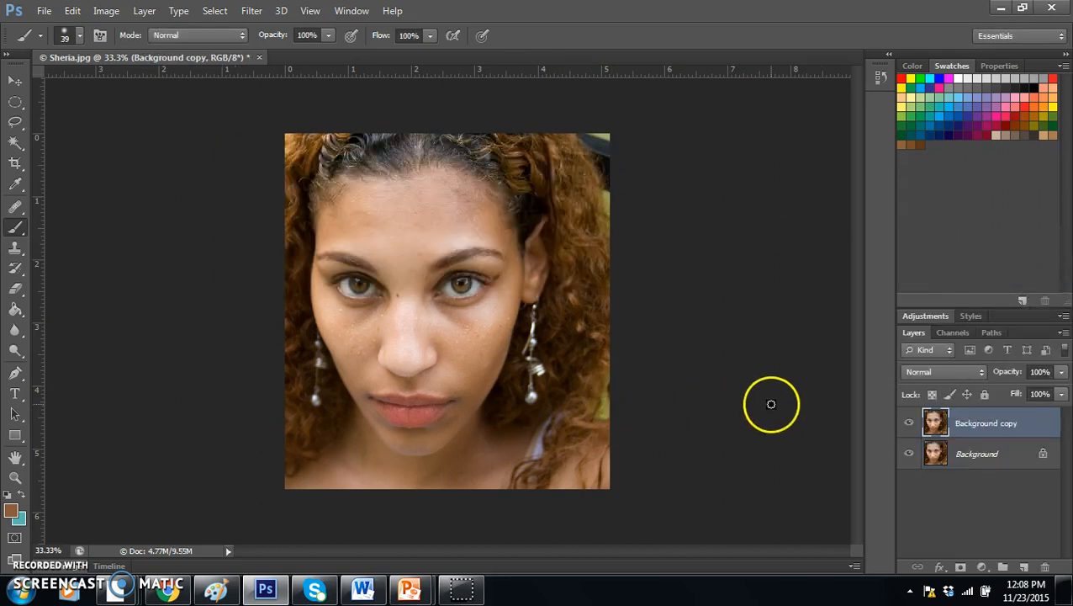
Activate the Healing Brush Tool for close-up work around the eyes and set its brush size to 13 px
click(16, 478)
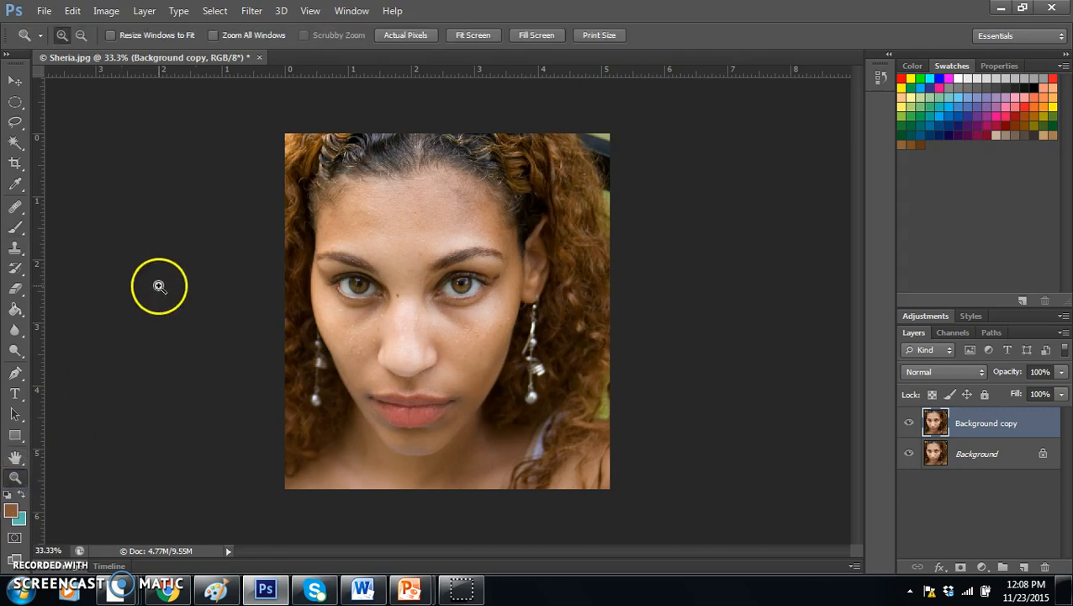
click(431, 280)
click(371, 280)
click(395, 274)
click(434, 267)
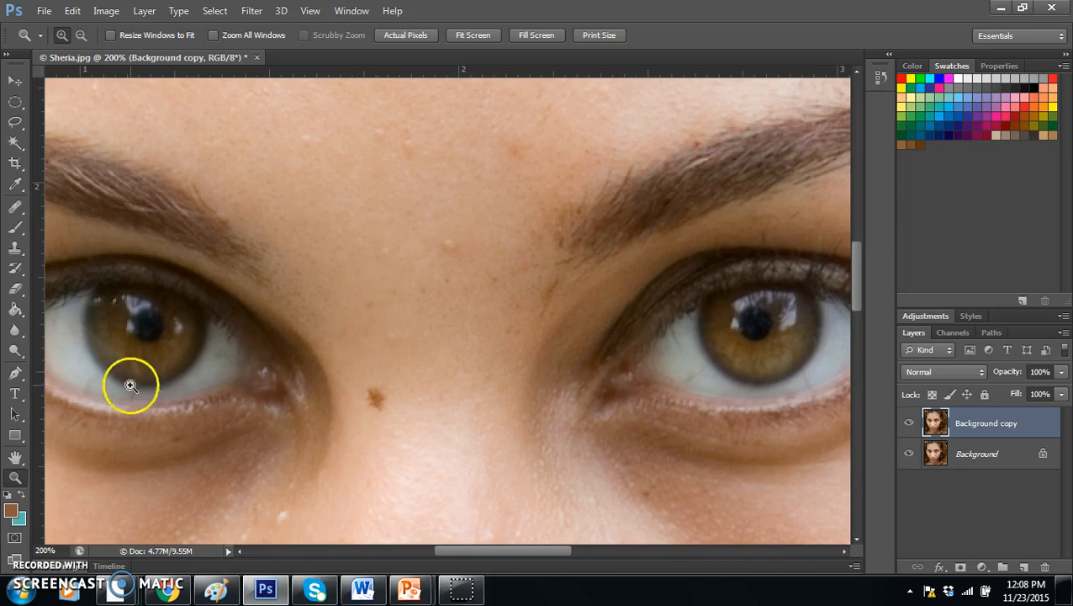
click(14, 207)
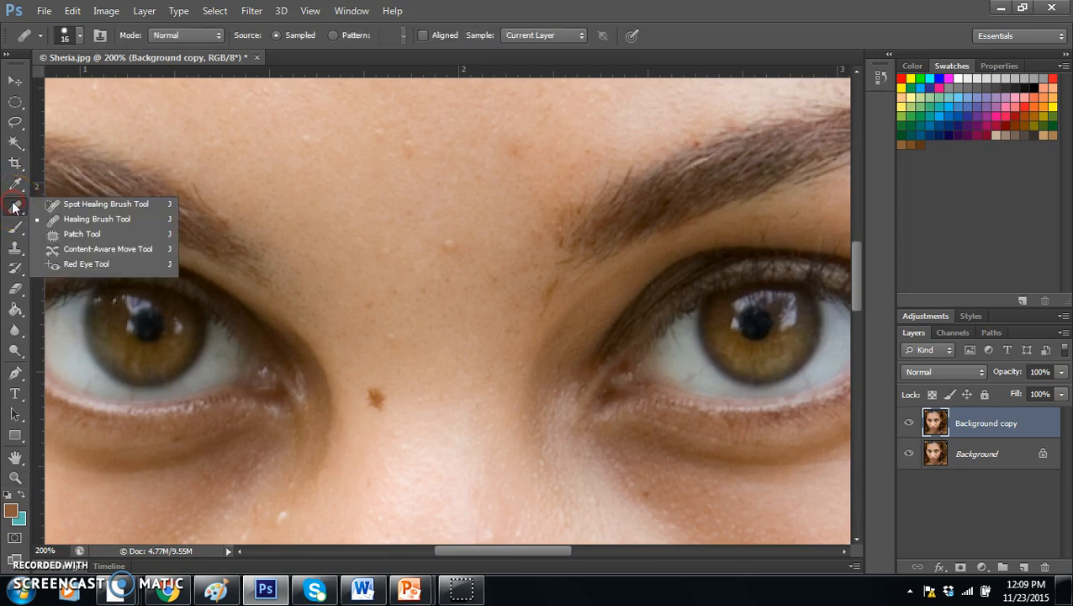
click(101, 219)
click(101, 218)
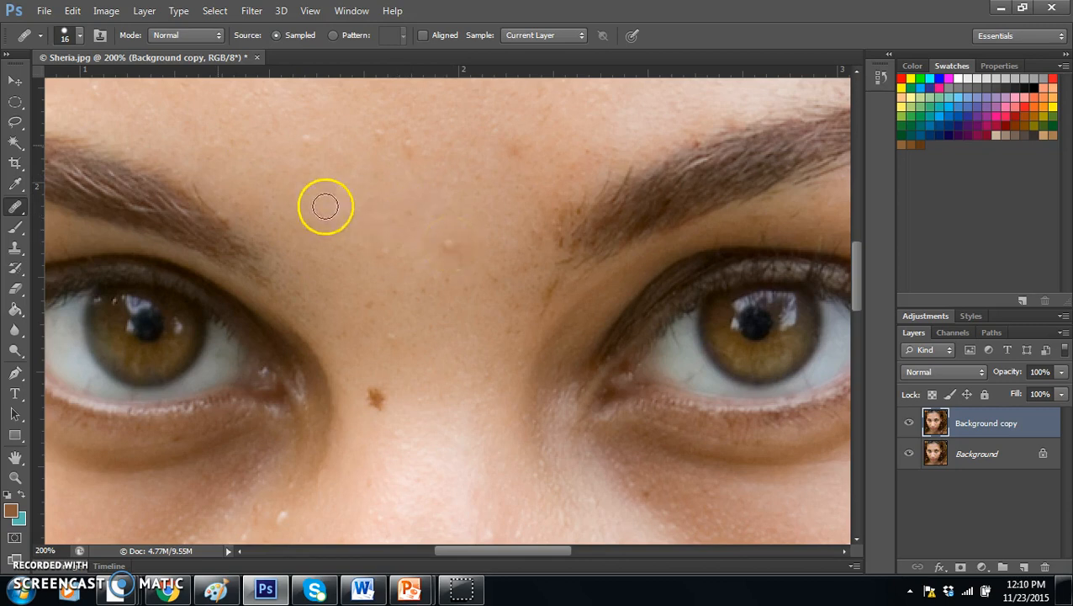
click(78, 35)
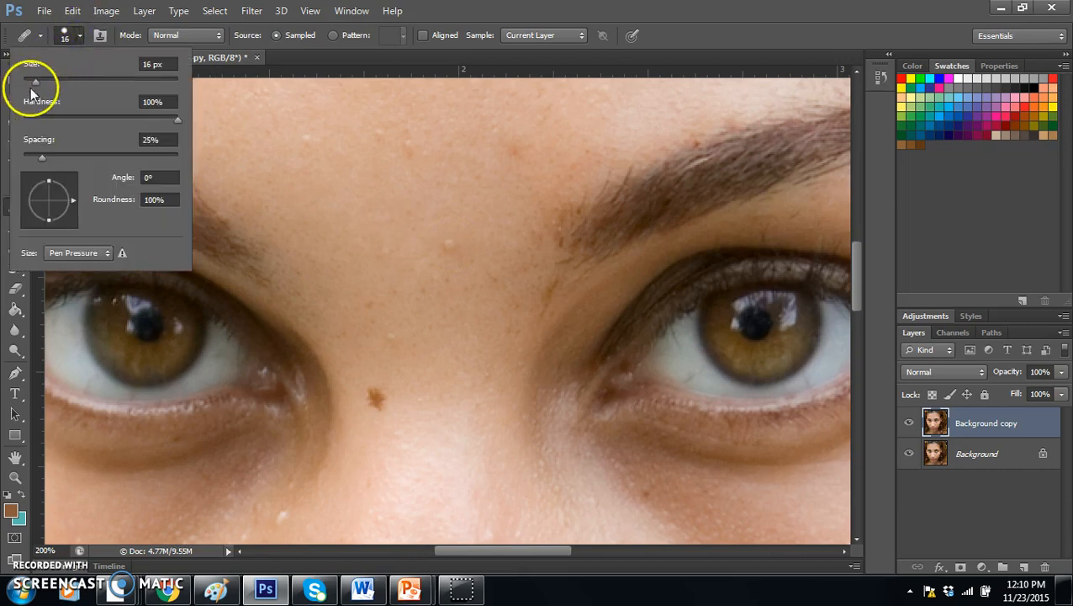
drag(36, 84, 32, 82)
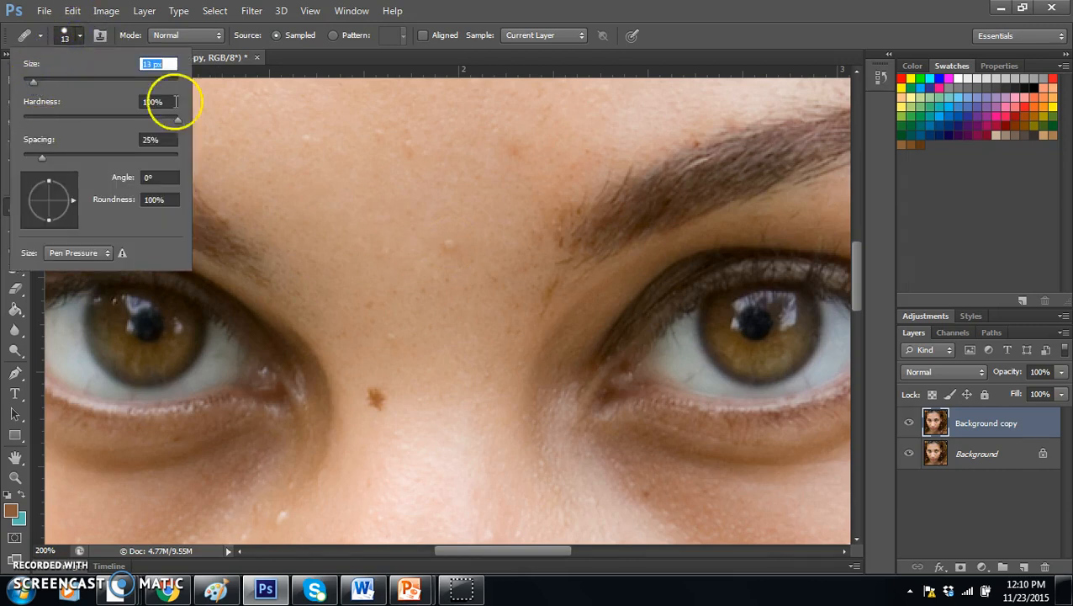
Heal the small bumps and spots on the lower forehead between the eyebrows, using clean skin sampled nearby
alt+click(430, 244)
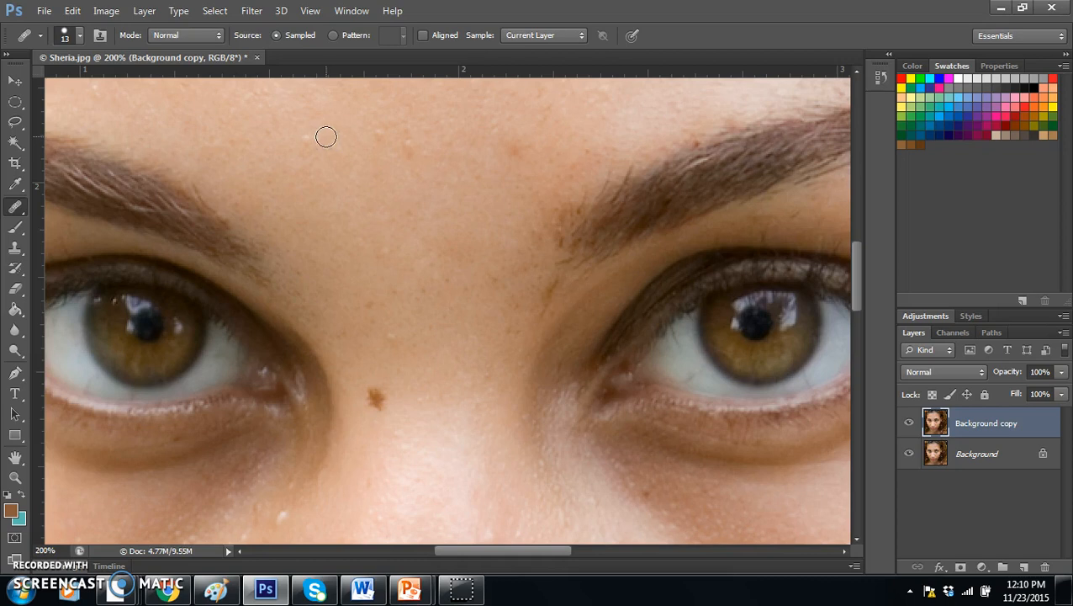
click(306, 138)
click(397, 150)
click(409, 196)
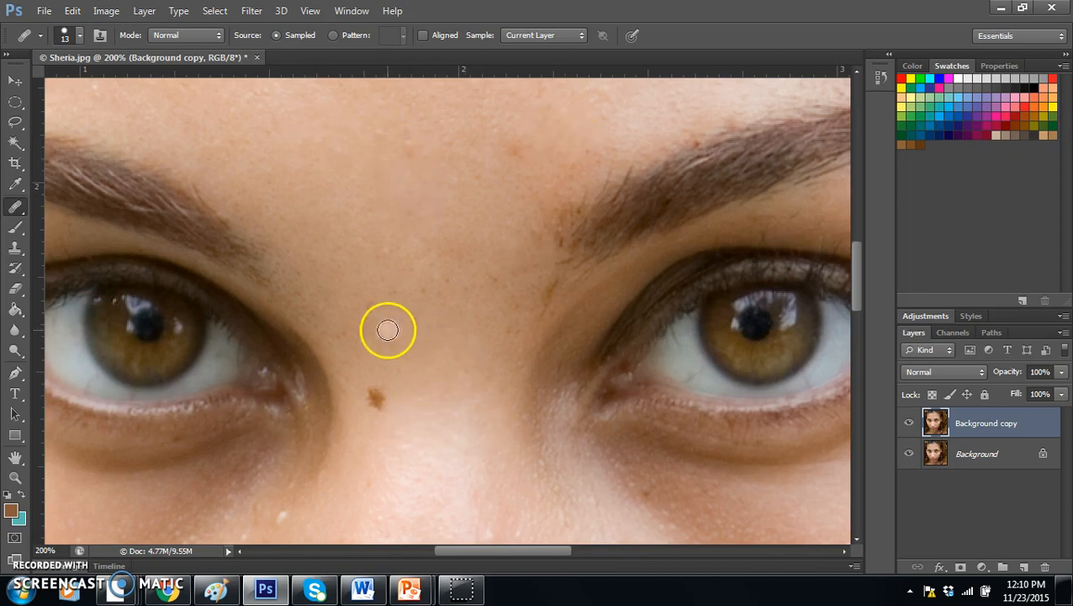
Heal white specks on the image-left cheek and beside the nose, resampling clean skin next to each one
drag(856, 273, 850, 216)
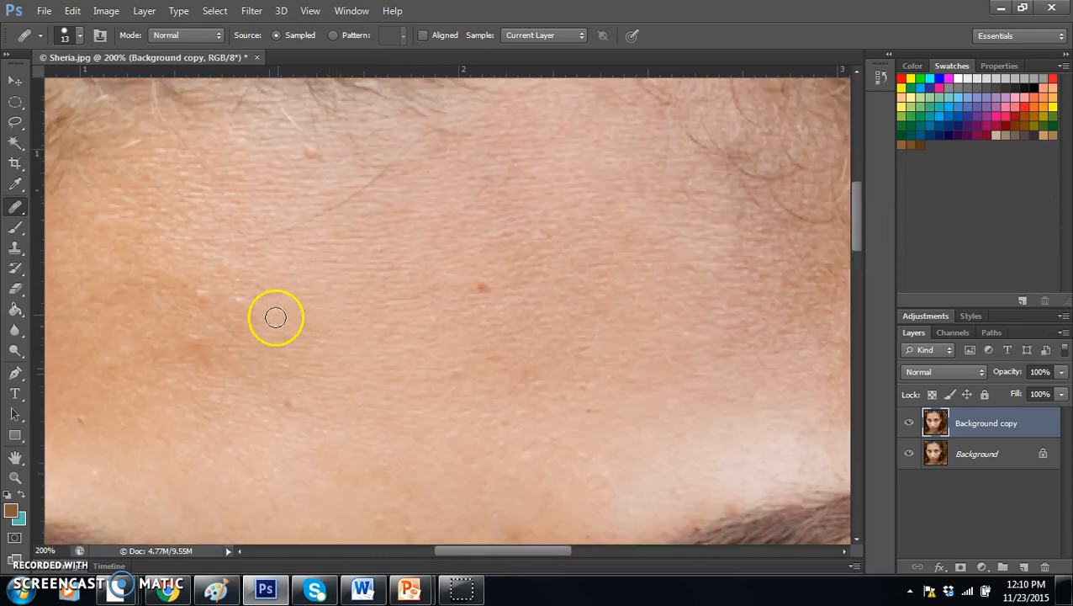
drag(854, 221, 858, 347)
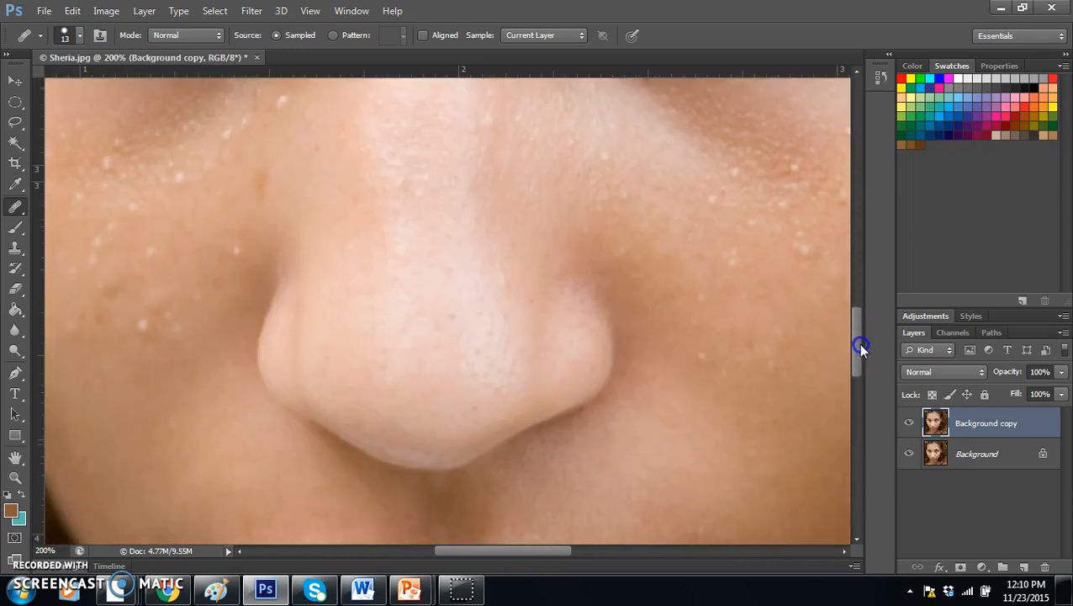
drag(536, 551, 477, 550)
mouse_move(855, 360)
mouse_down()
mouse_move(854, 331)
mouse_move(853, 342)
mouse_up()
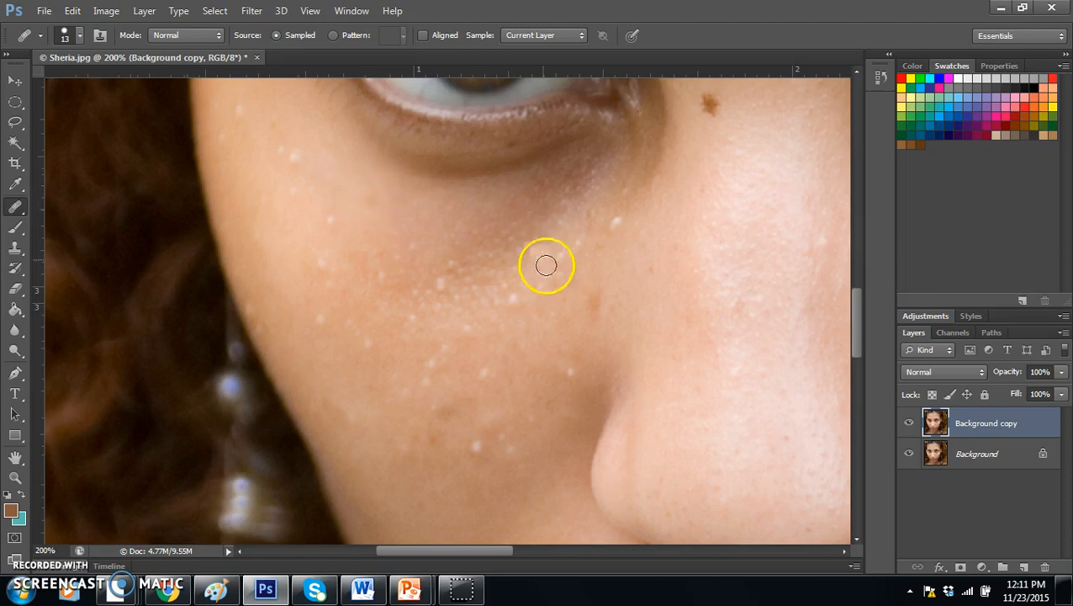
alt+click(613, 239)
click(615, 221)
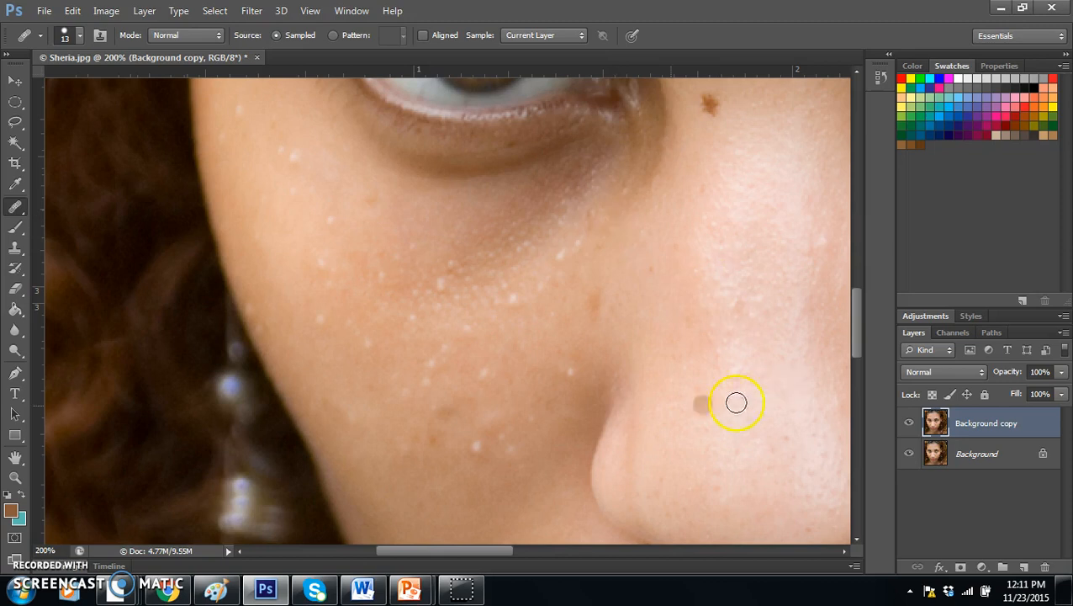
alt+click(571, 388)
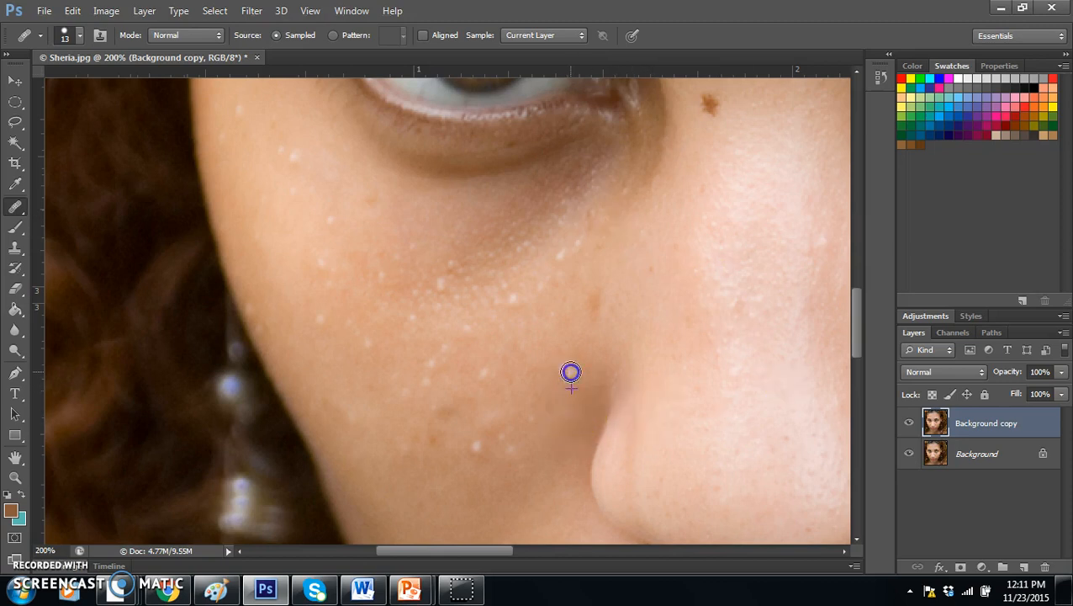
click(476, 466)
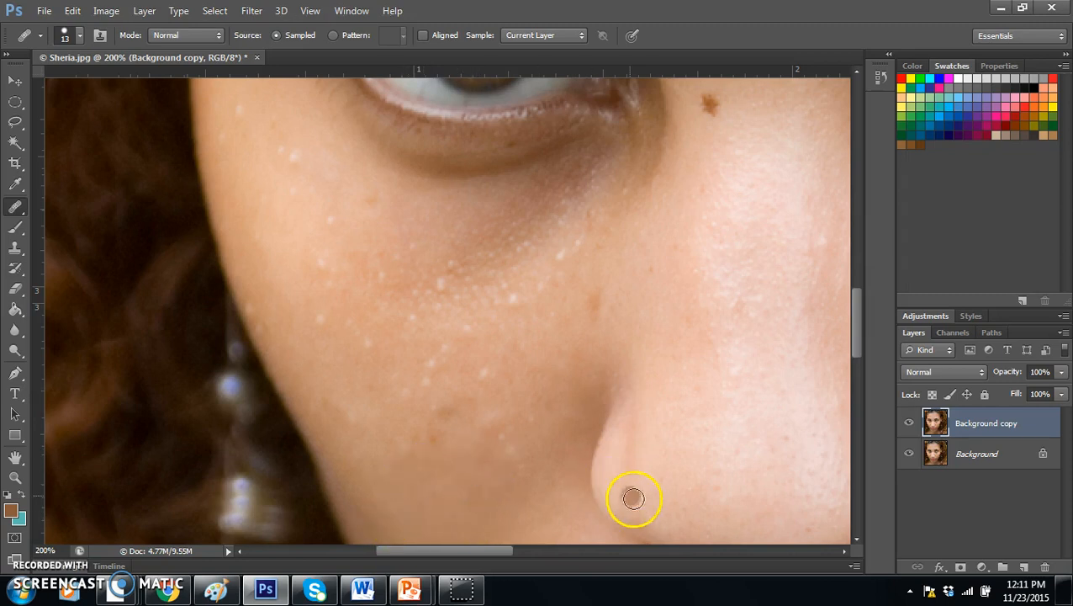
alt+click(515, 315)
click(515, 300)
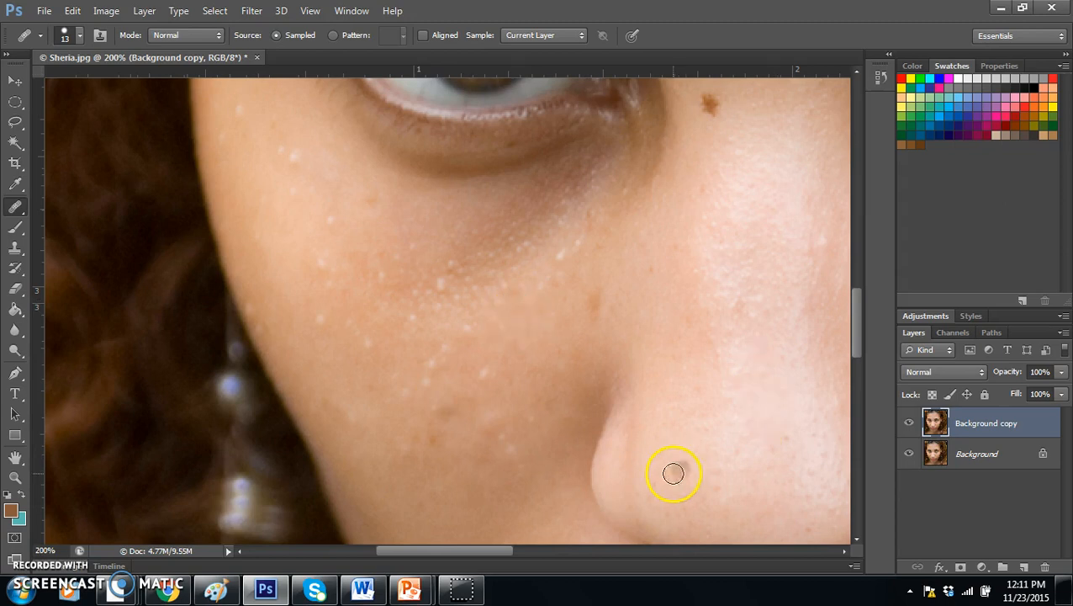
Heal the pale specks on the image-right cheek below the eye, sampling clean skin close to each spot
drag(467, 560, 632, 555)
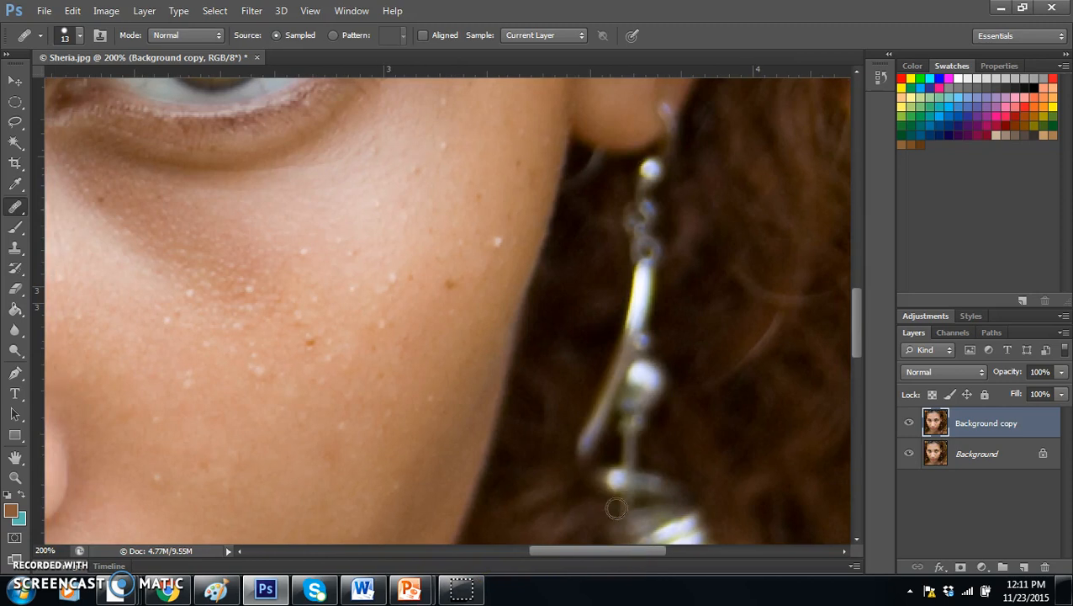
click(498, 260)
alt+click(445, 162)
click(443, 148)
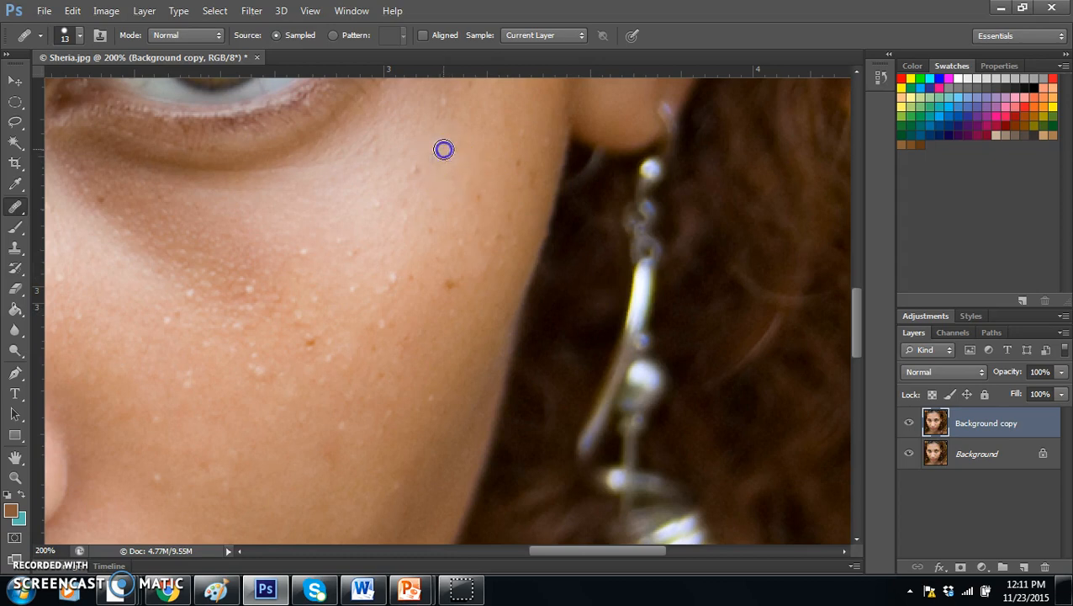
click(395, 279)
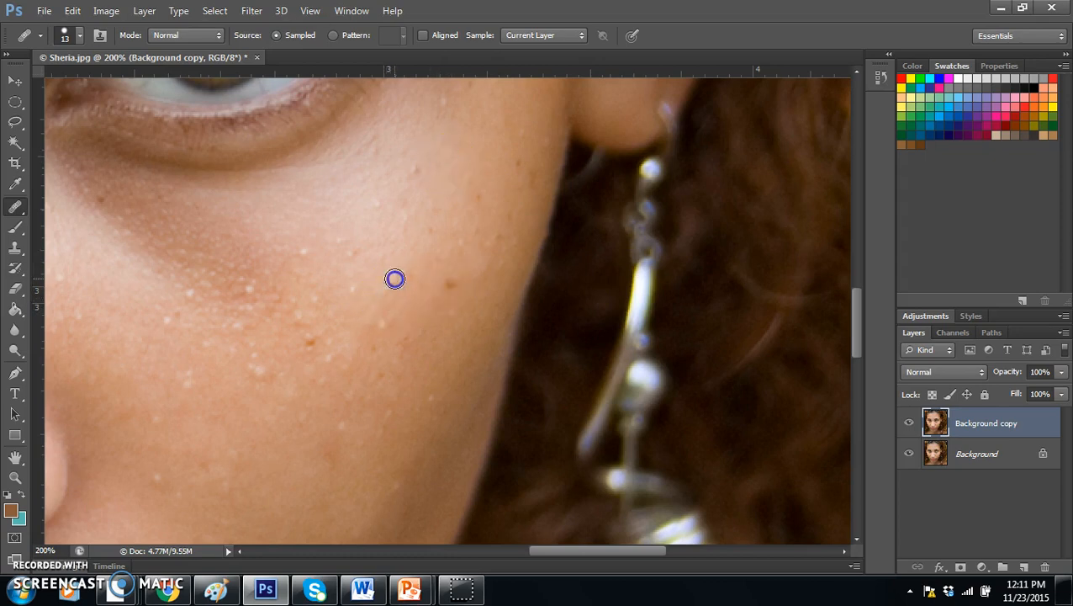
click(258, 392)
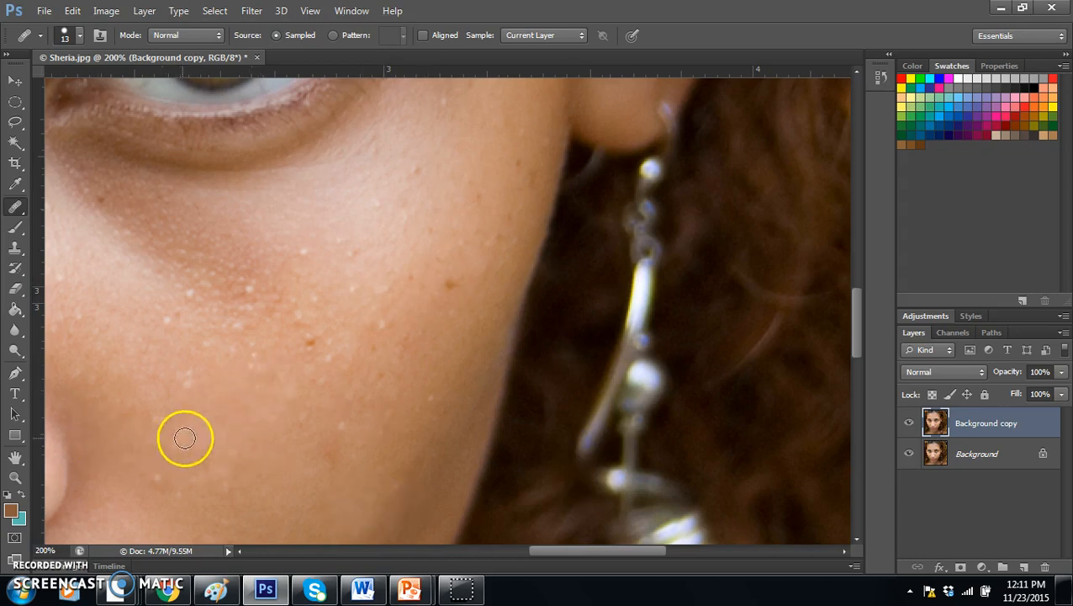
Heal the brown spot on the upper forehead near the hairline with skin sampled right beside it
drag(606, 548, 508, 548)
drag(856, 338, 854, 214)
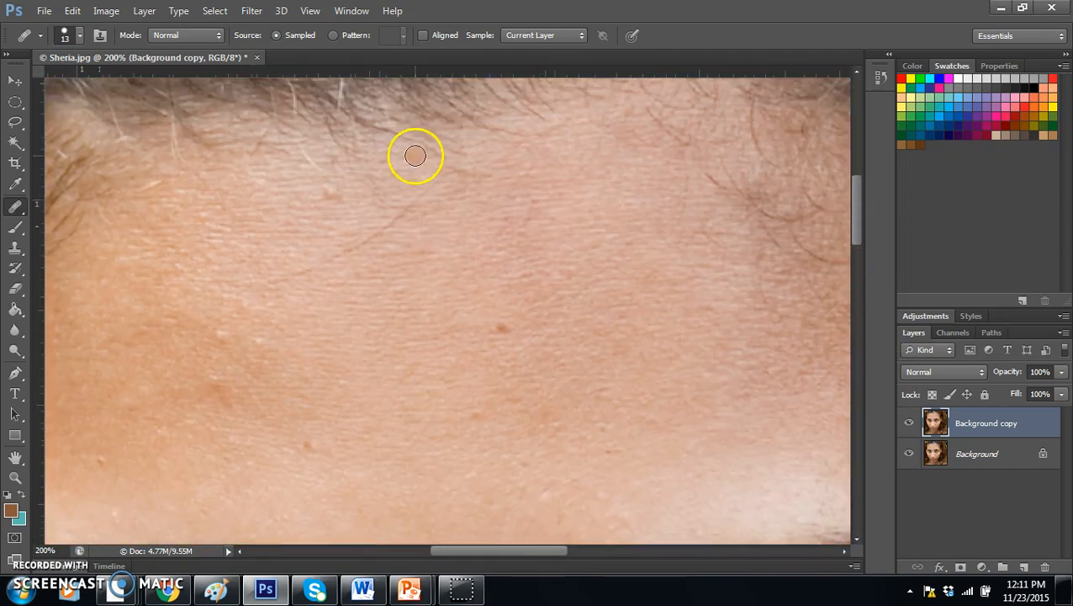
alt+click(321, 204)
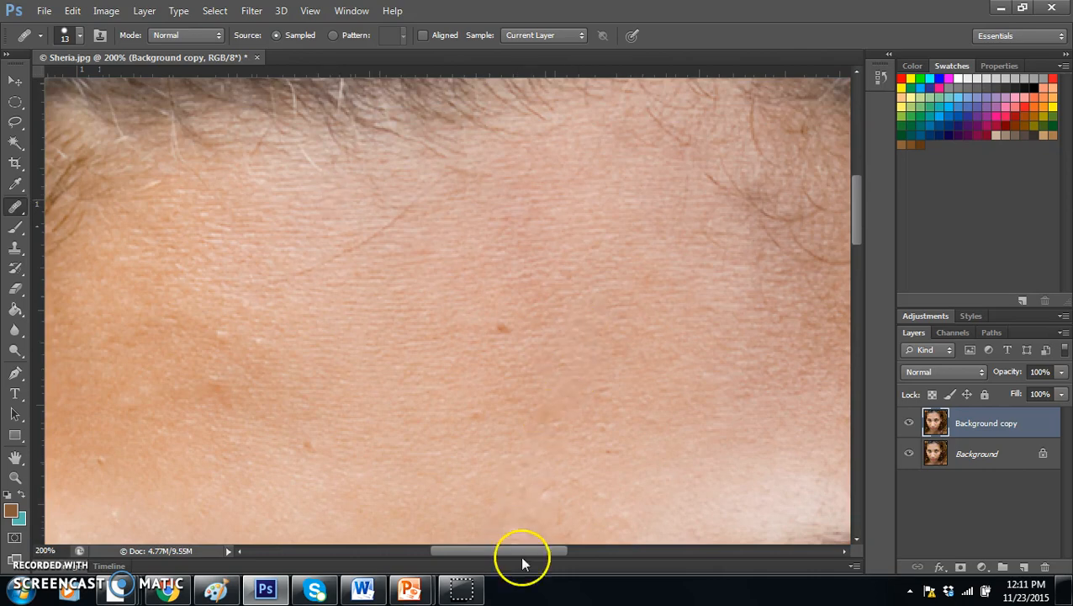
Heal the small bump above the outer end of the image-right eyebrow with adjacent clean skin
drag(522, 553, 605, 556)
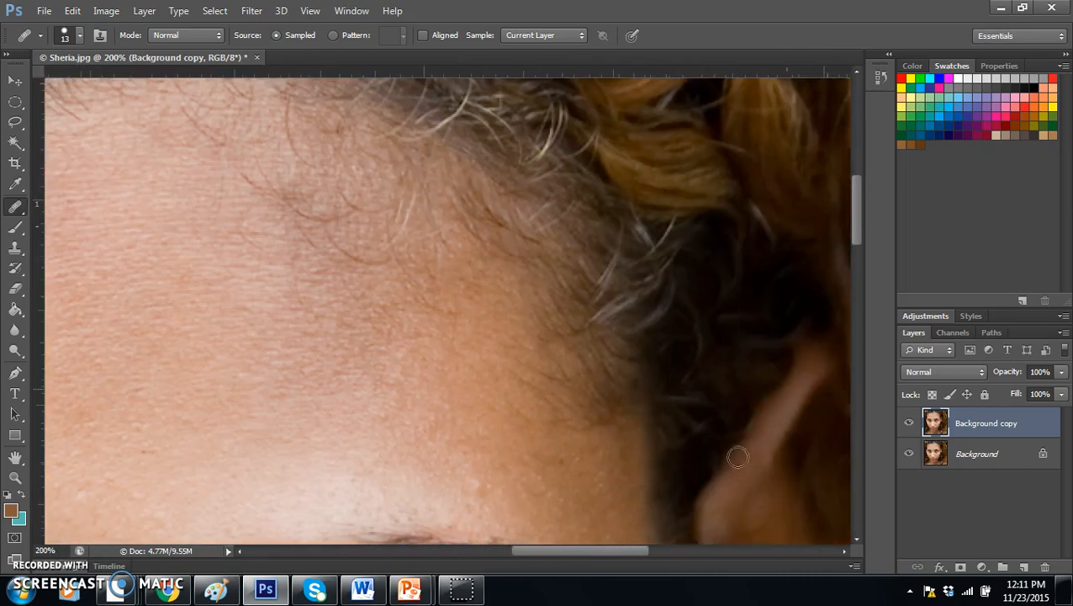
drag(855, 245, 858, 266)
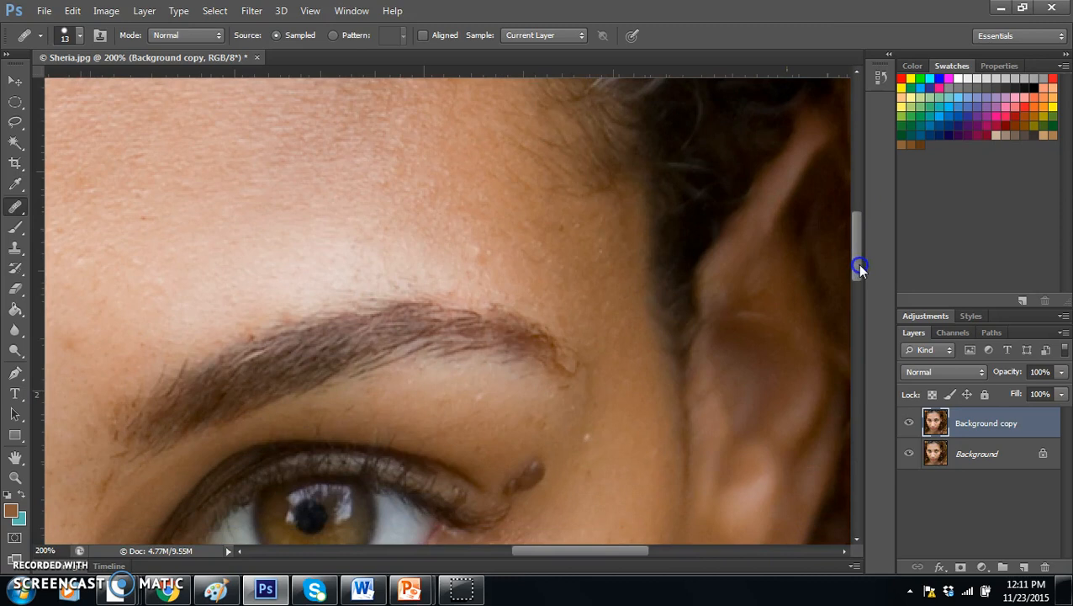
click(466, 251)
click(480, 252)
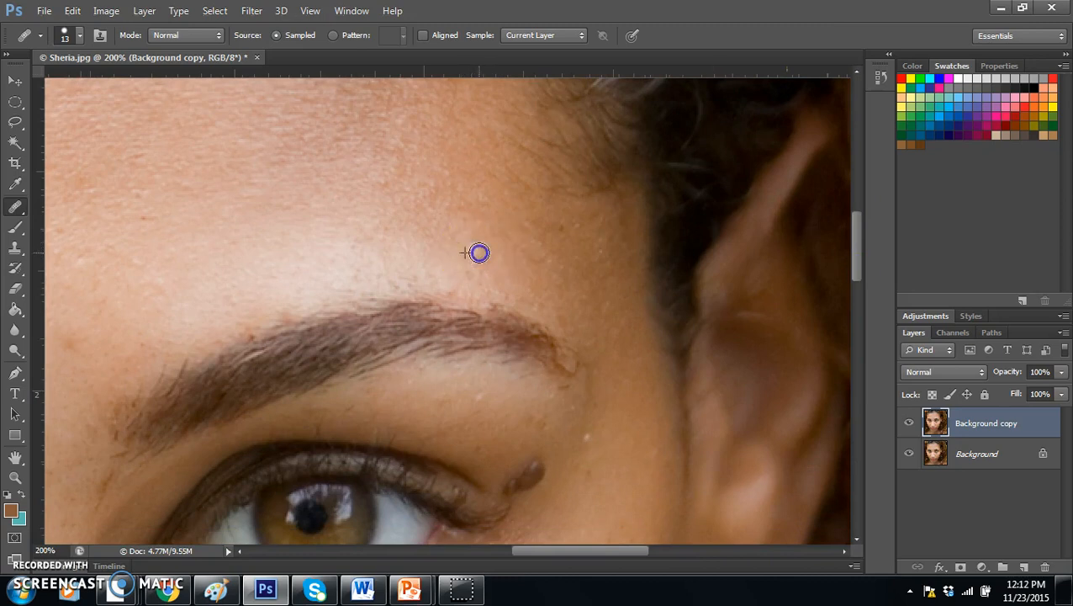
Try to heal the dark mole at the outer corner of the image-right eye with skin sampled beside it
alt+click(583, 451)
click(532, 477)
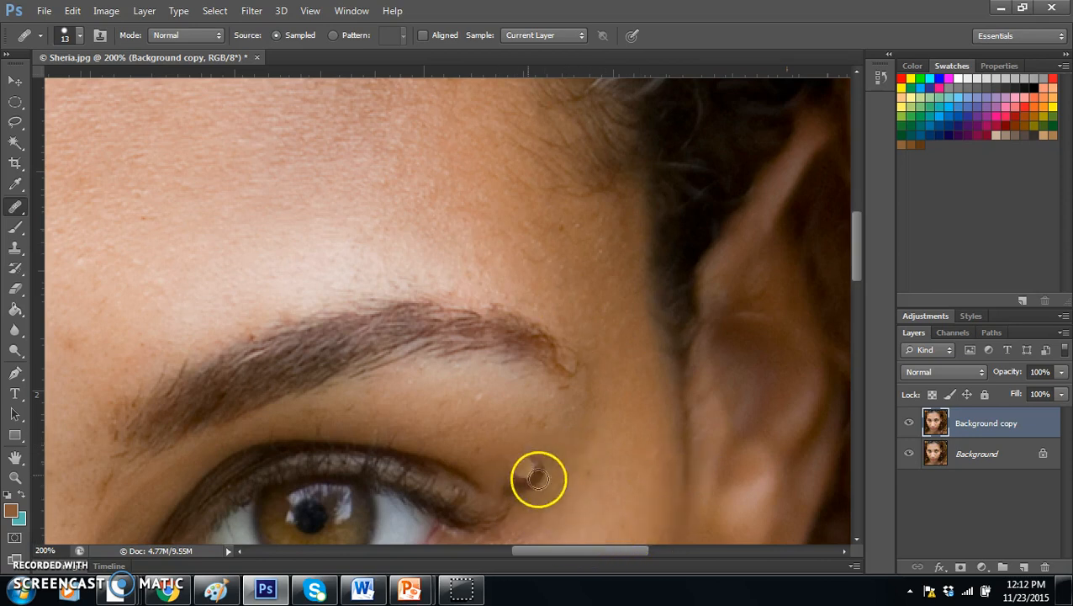
drag(857, 266, 857, 289)
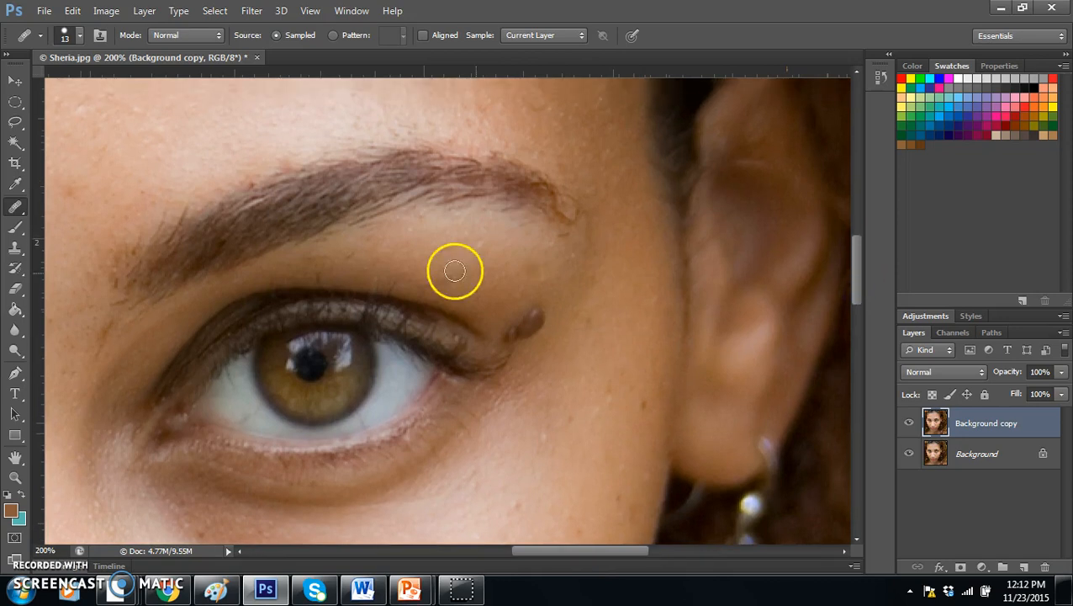
alt+click(361, 259)
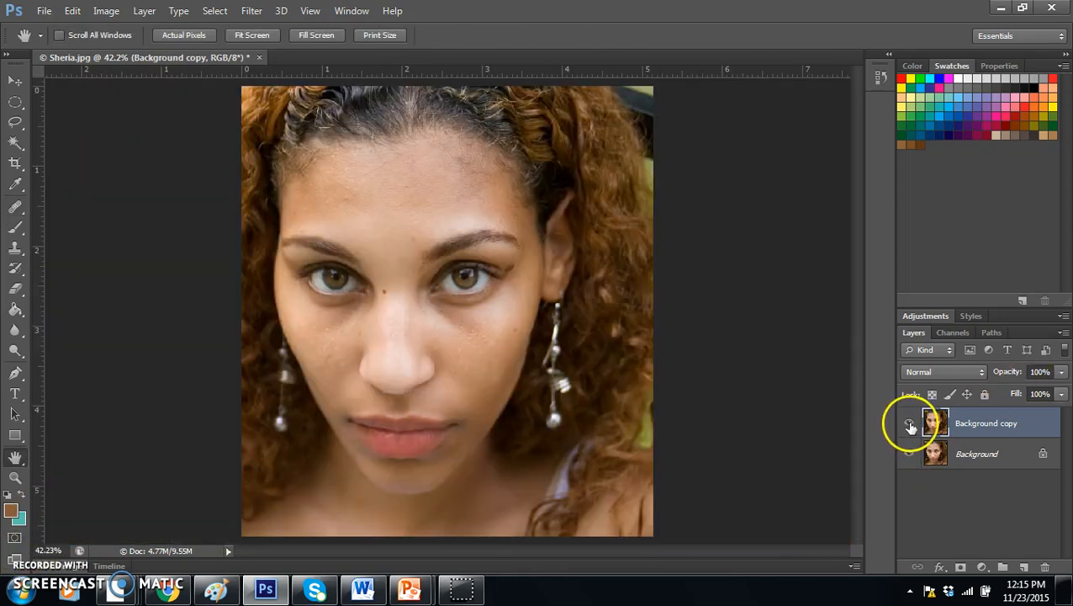
Compare the portrait before and after healing by toggling the visibility of the Background copy layer, leaving it visible
click(909, 425)
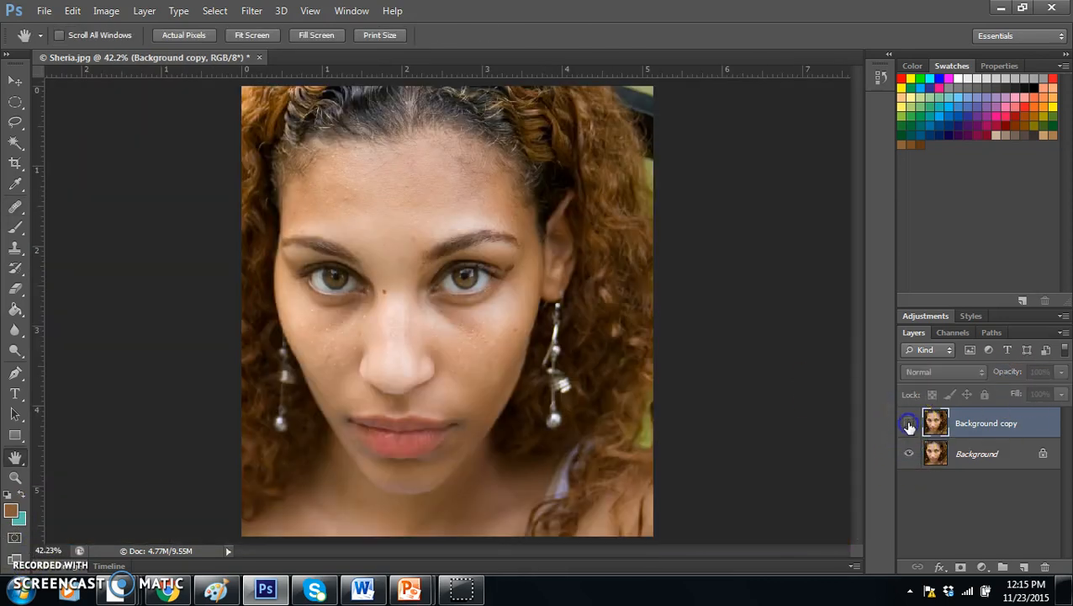
click(909, 425)
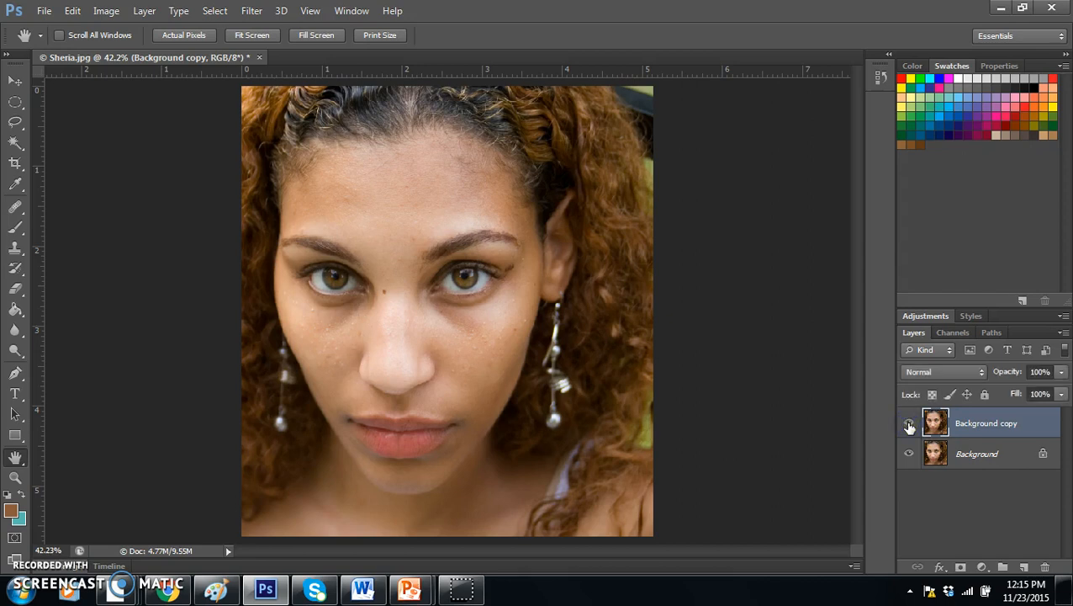
click(909, 424)
click(909, 425)
Duplicate the healed Background copy layer within the same document and keep the duplicate selected
click(1036, 426)
right_click(1037, 425)
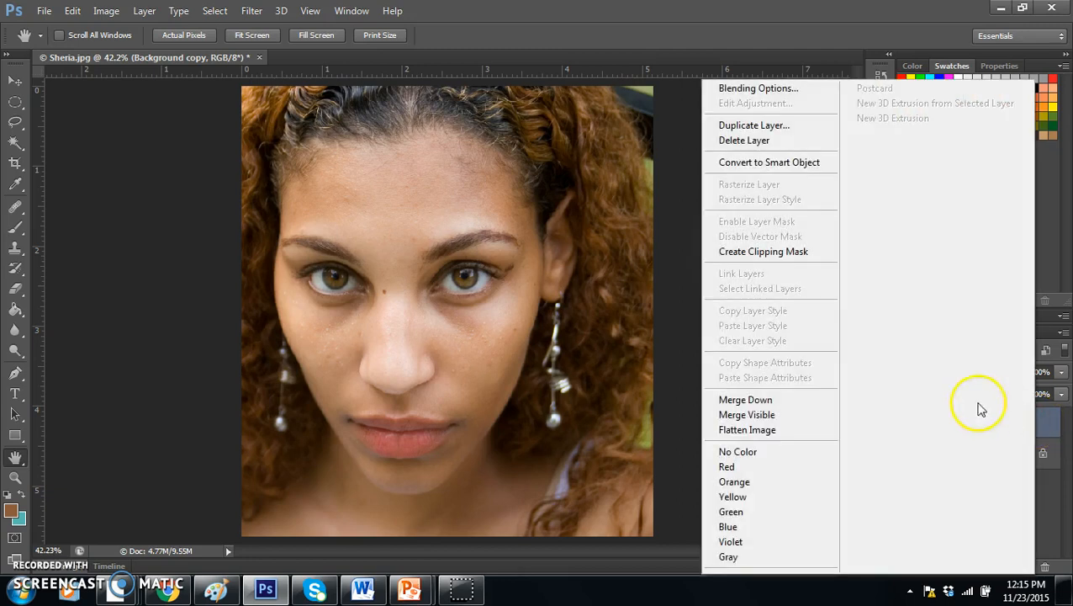
click(778, 124)
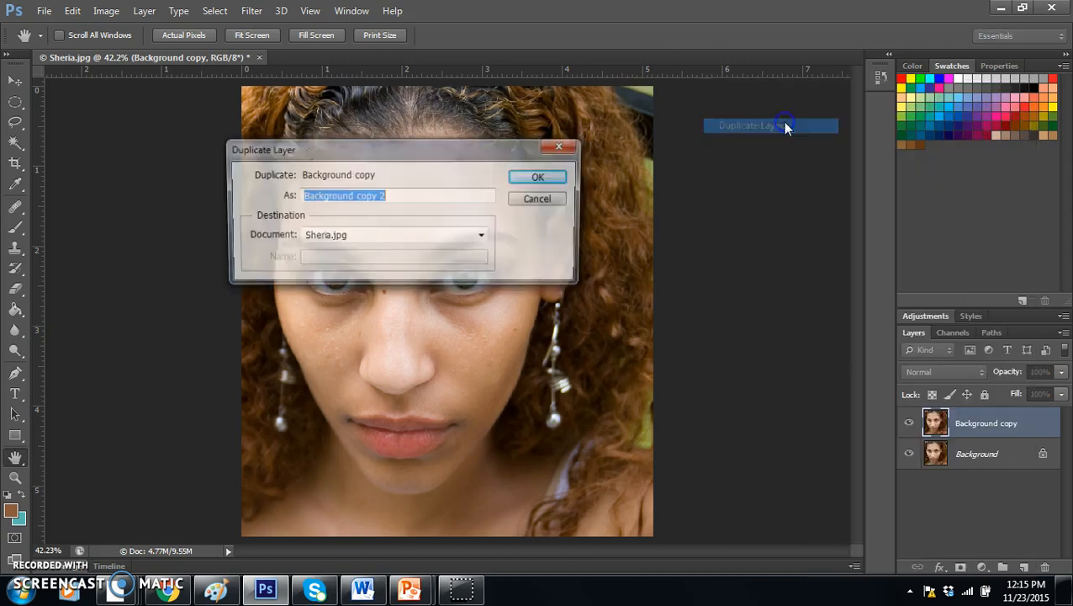
click(542, 178)
click(1001, 435)
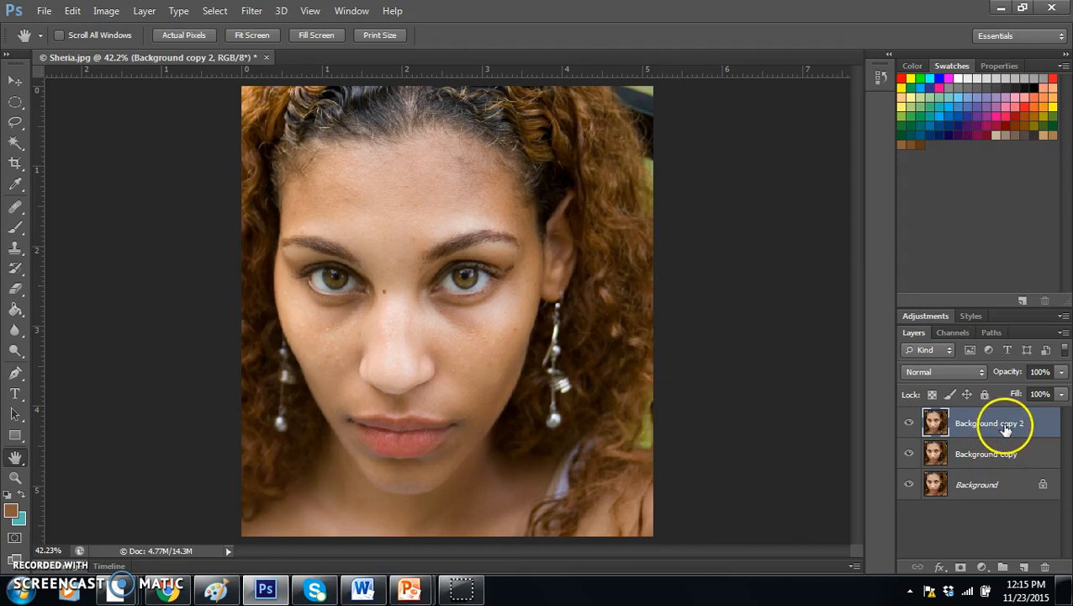
Activate the Dodge Tool for lightening the image-right eye on the topmost layer
click(16, 476)
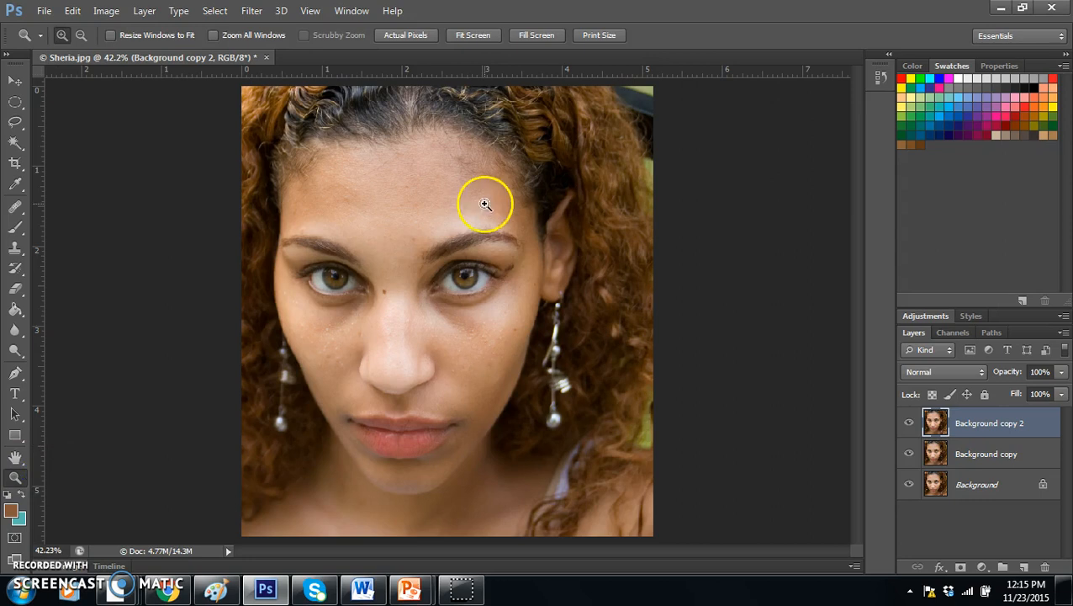
click(472, 294)
click(473, 294)
click(473, 294)
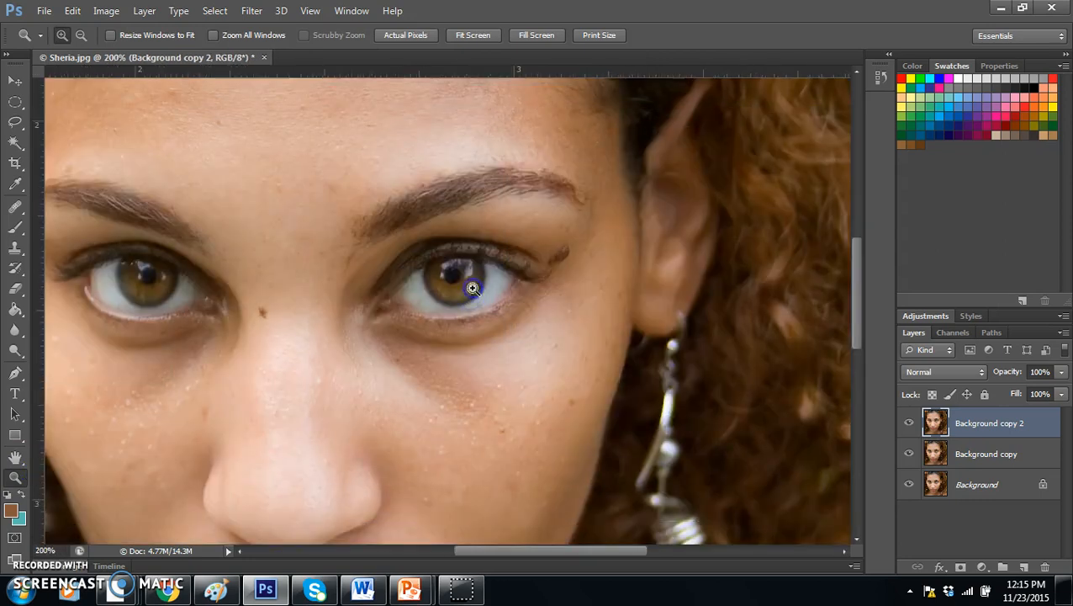
click(473, 295)
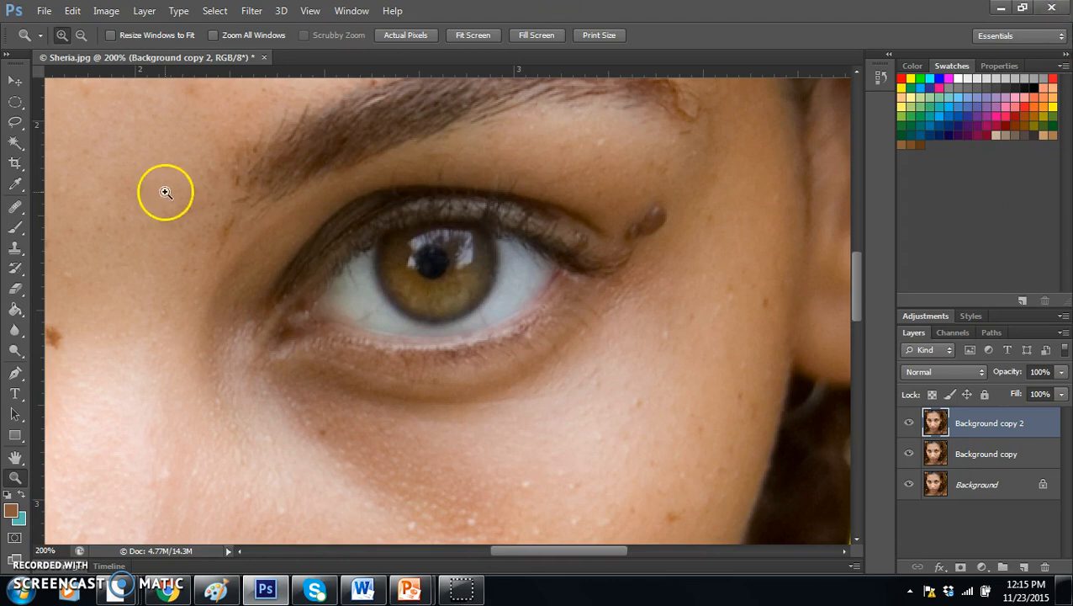
click(15, 353)
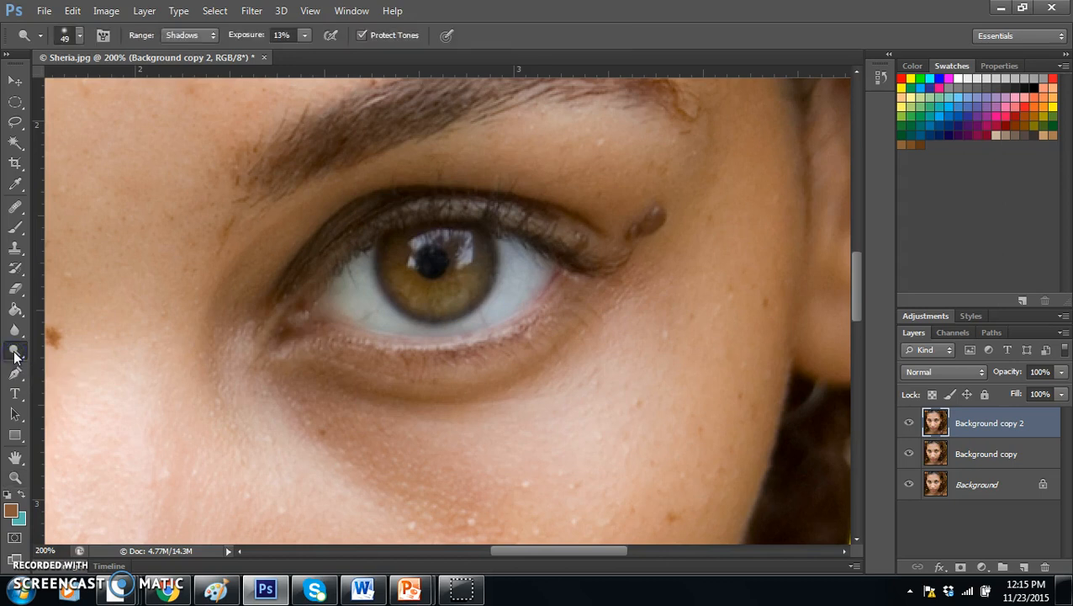
click(14, 353)
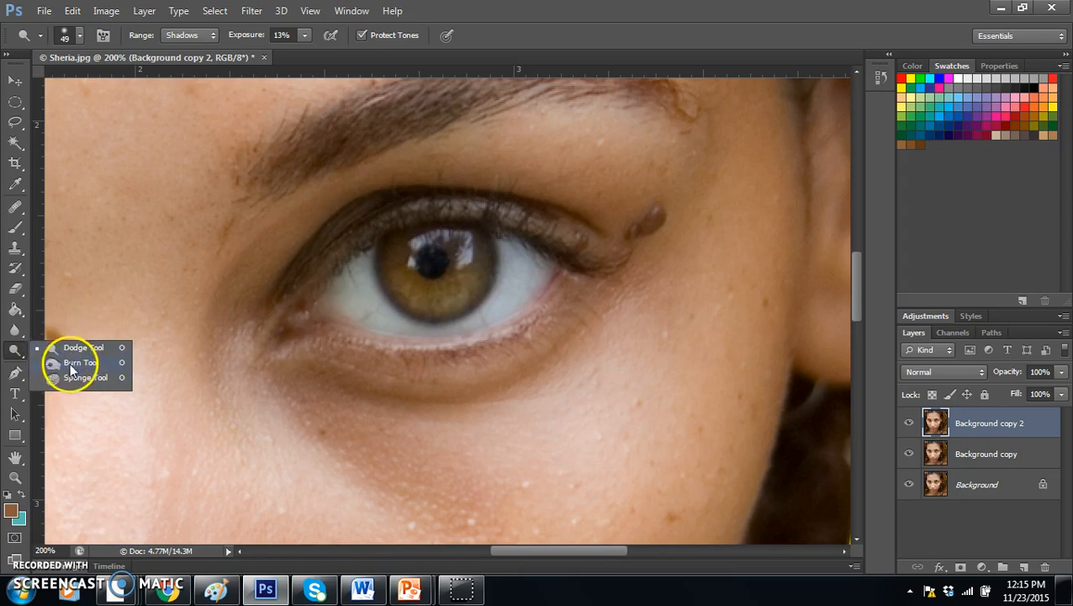
click(17, 345)
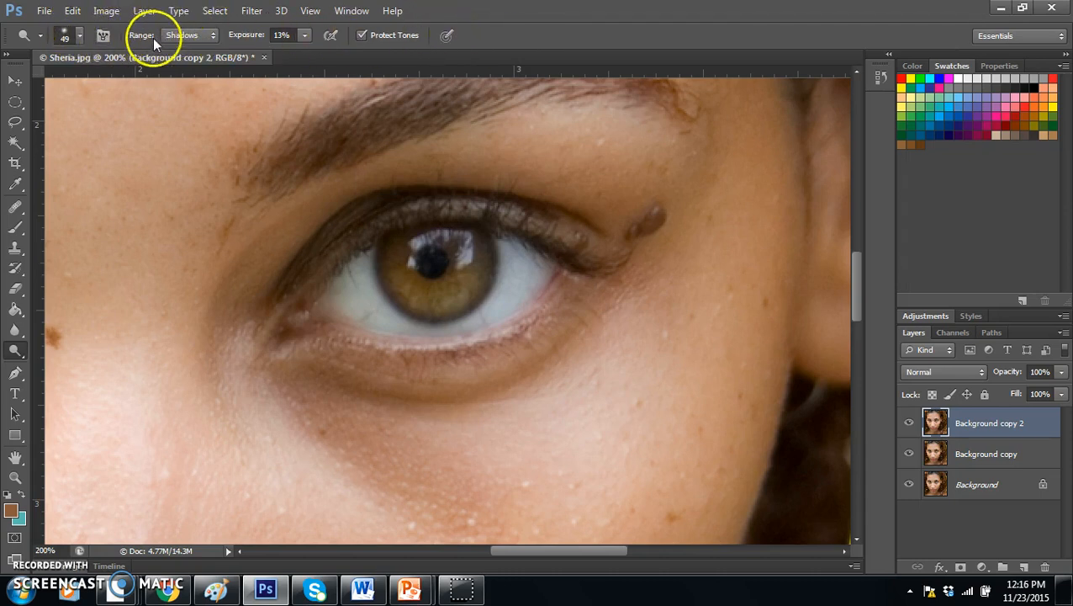
Set the Dodge Tool's range to Highlights and its exposure to 29%
click(212, 35)
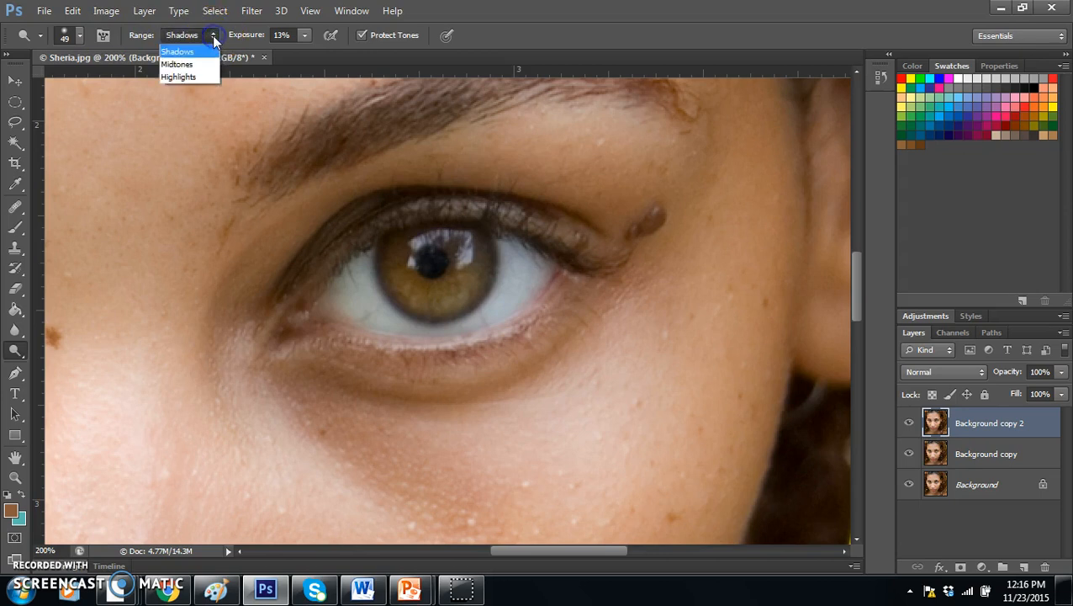
click(198, 77)
click(206, 36)
click(207, 36)
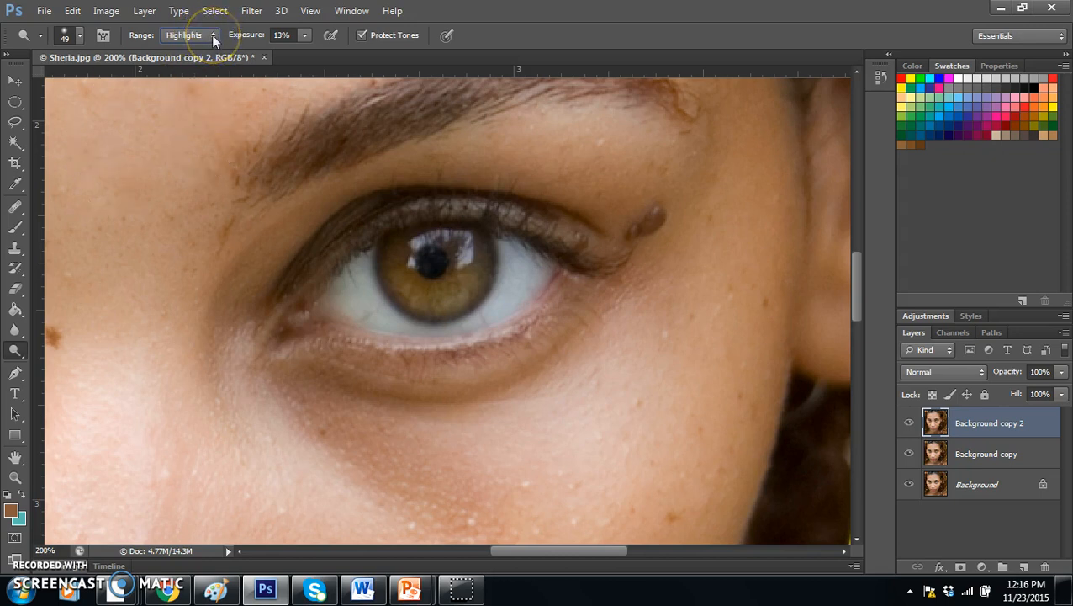
click(305, 38)
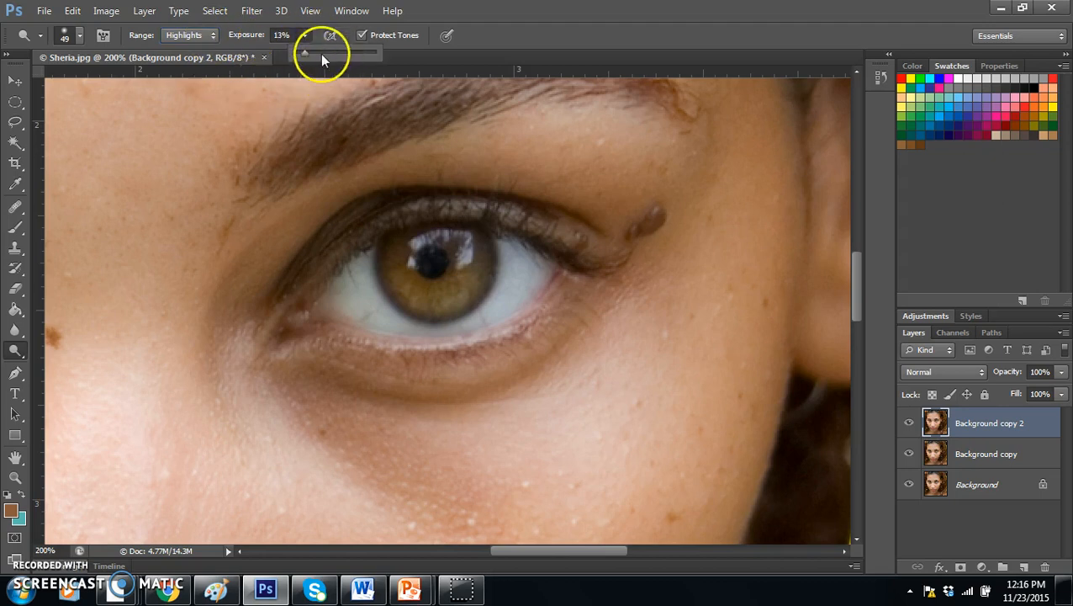
drag(321, 53, 317, 51)
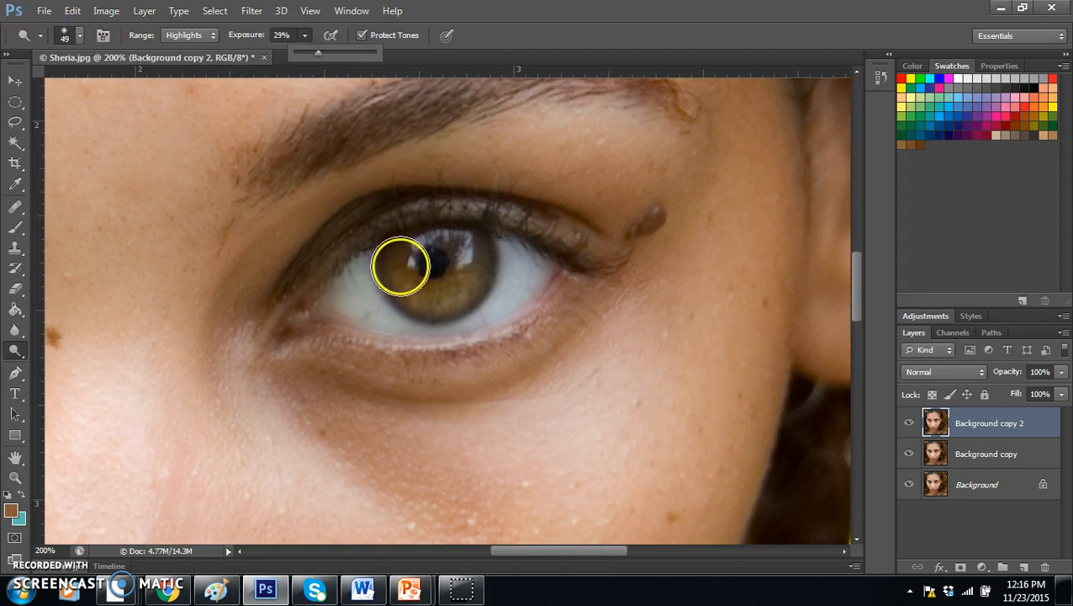
Brighten the iris of the image-right eye with a soft 24 px dodge brush
click(79, 35)
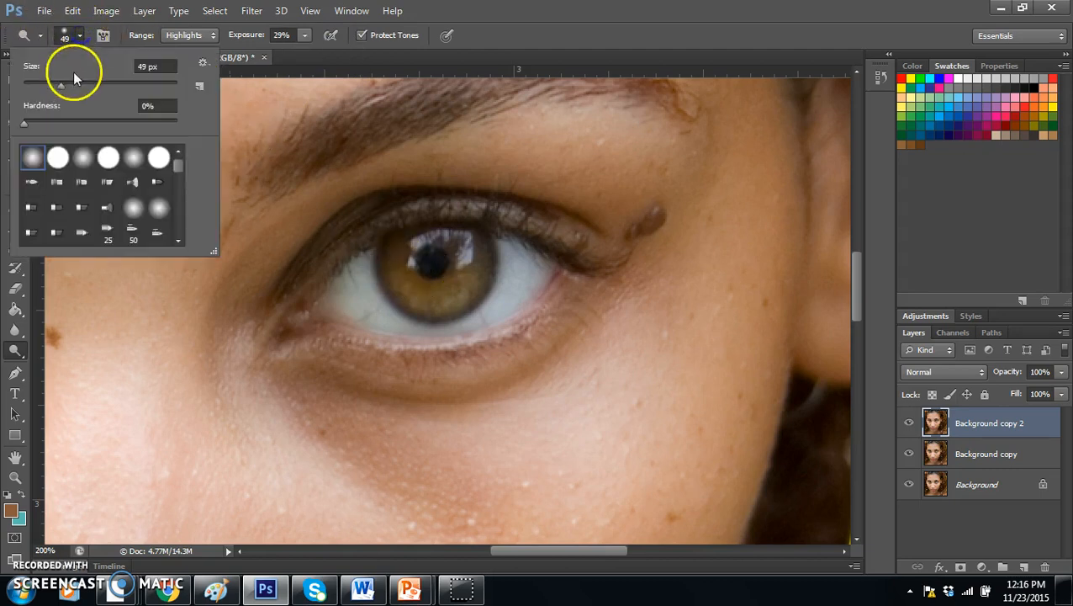
drag(51, 89, 44, 86)
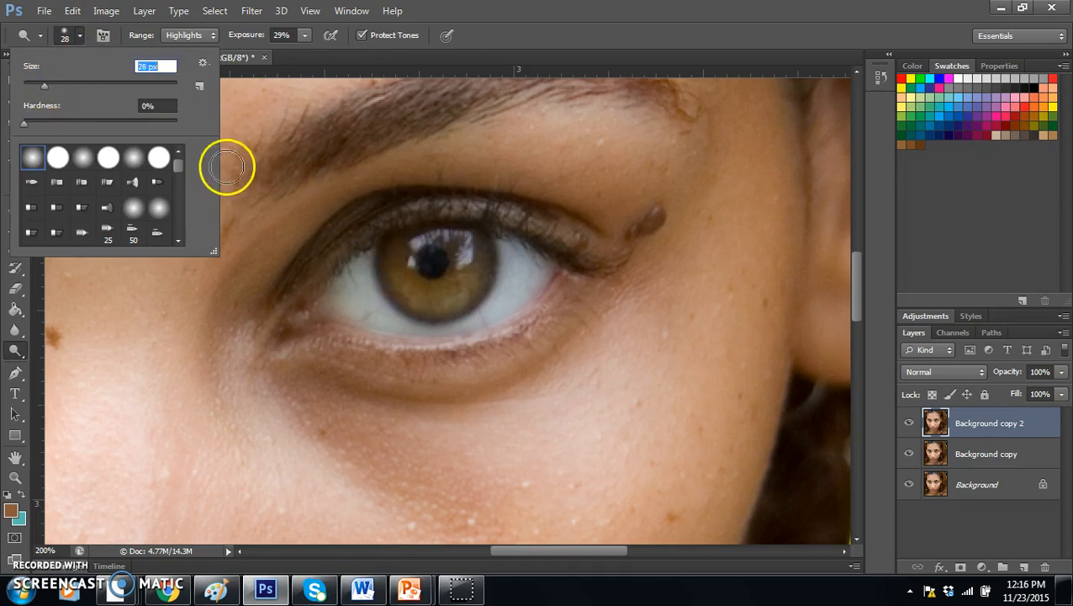
drag(37, 82, 40, 85)
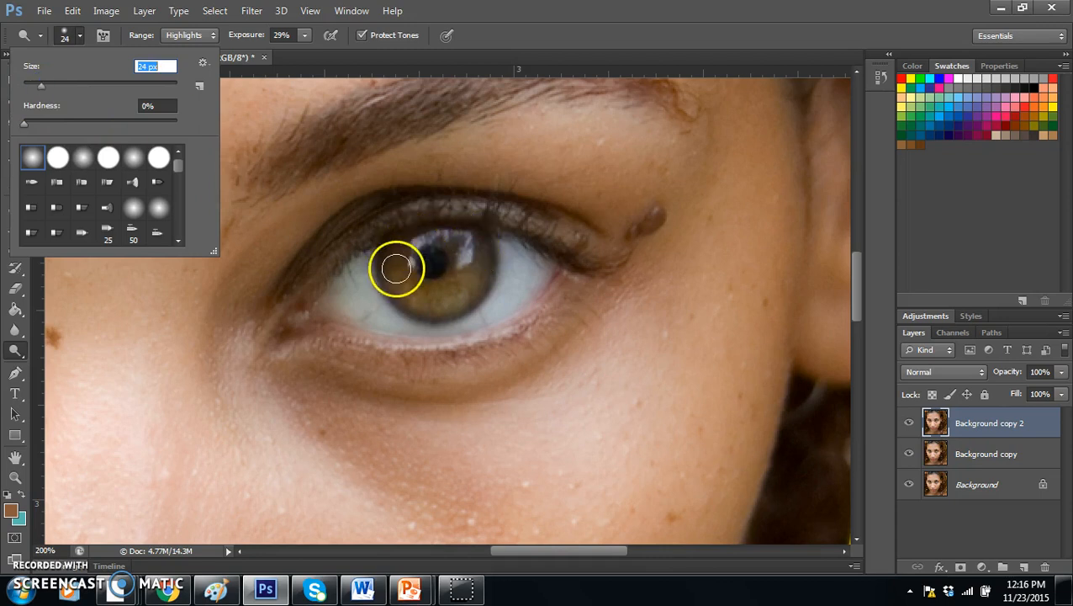
click(397, 265)
mouse_move(415, 293)
mouse_down()
mouse_move(474, 273)
mouse_move(471, 250)
mouse_move(438, 242)
mouse_move(407, 255)
mouse_move(401, 276)
mouse_move(428, 295)
mouse_move(405, 275)
mouse_move(404, 244)
mouse_move(400, 278)
mouse_move(415, 302)
mouse_move(447, 300)
mouse_move(472, 246)
mouse_up()
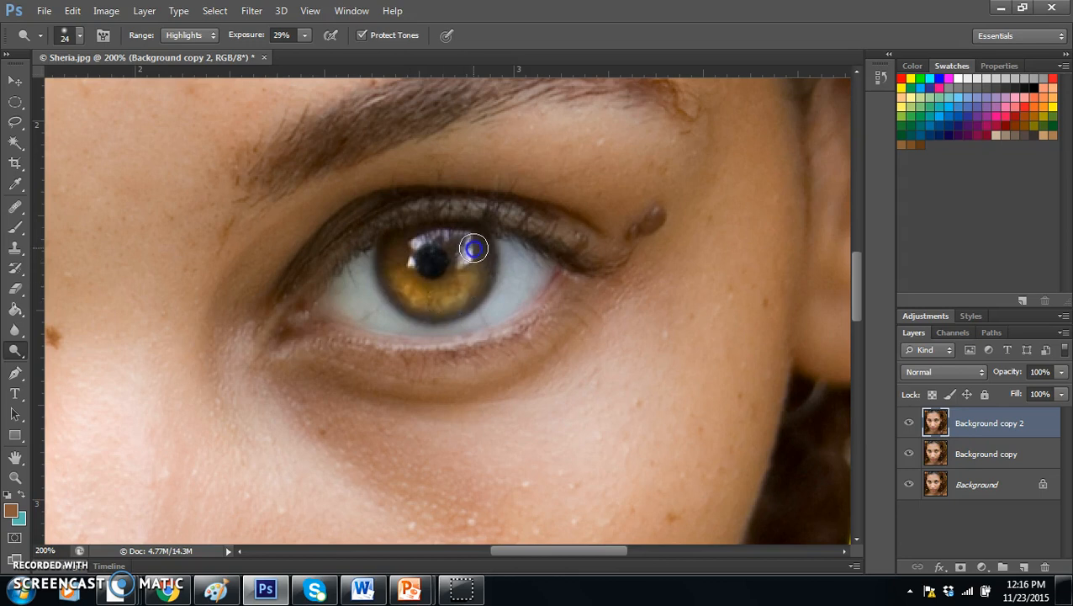
Compare the image-right iris with and without dodging by toggling the topmost layer's visibility, leaving it visible
click(908, 423)
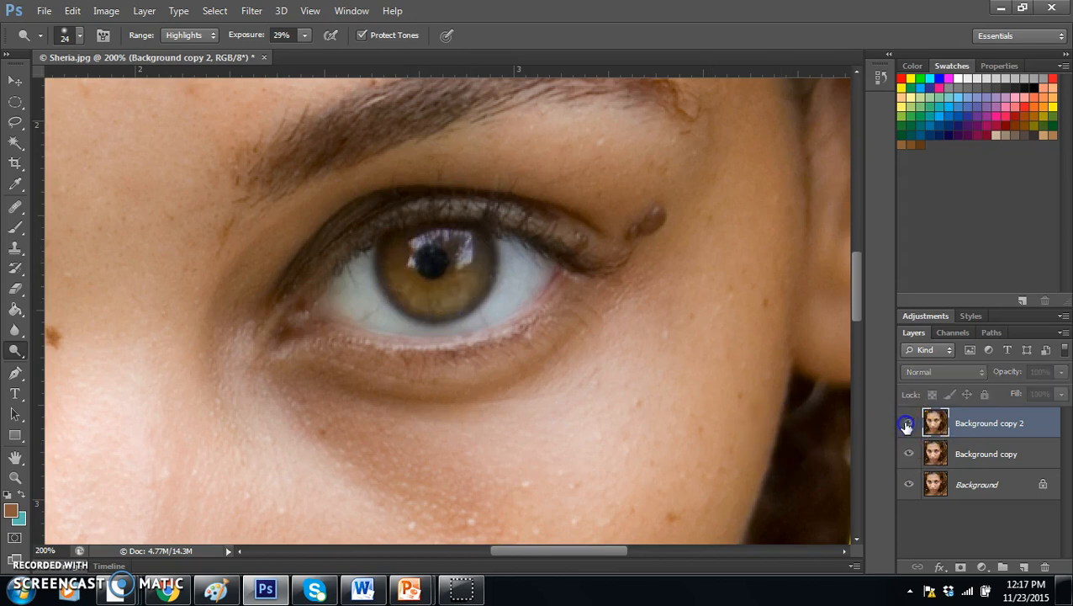
click(908, 425)
click(907, 426)
click(908, 424)
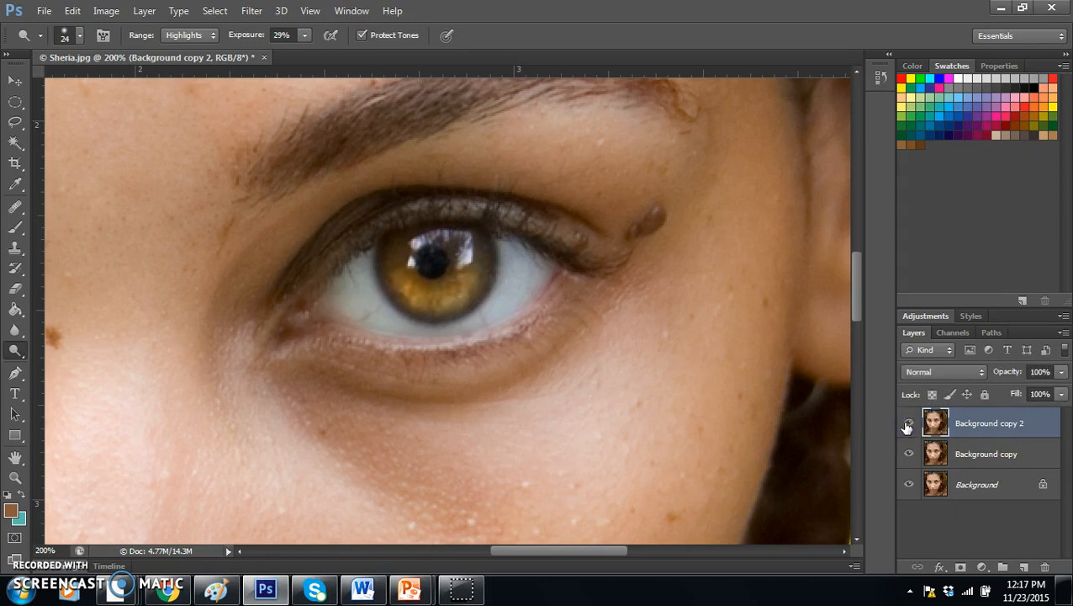
click(907, 425)
click(908, 425)
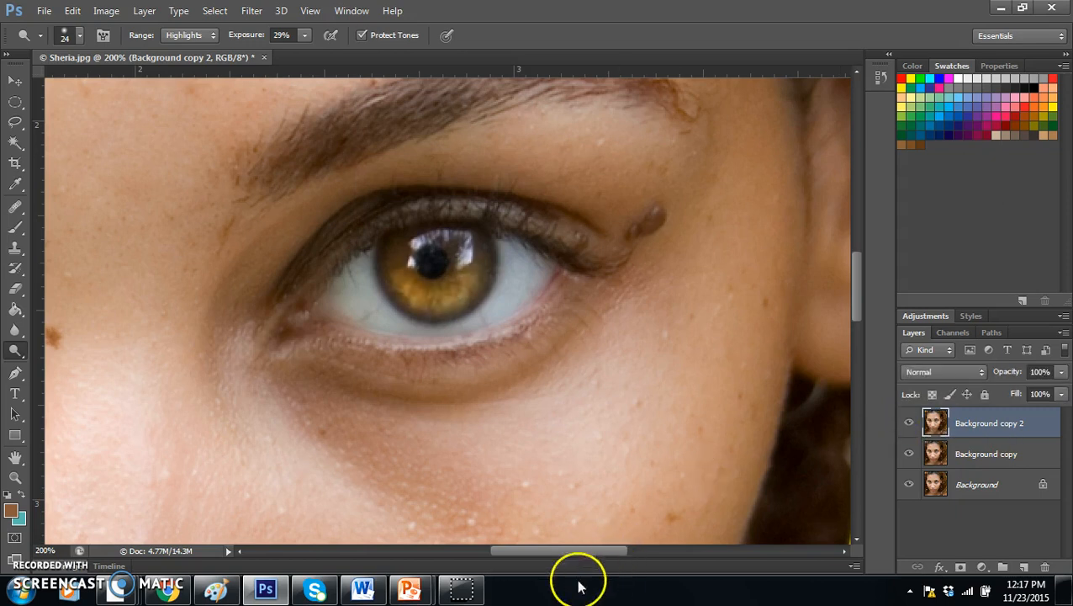
Dodge the iris of the image-left eye to brighten its highlights like the other eye
drag(576, 557, 462, 557)
click(432, 235)
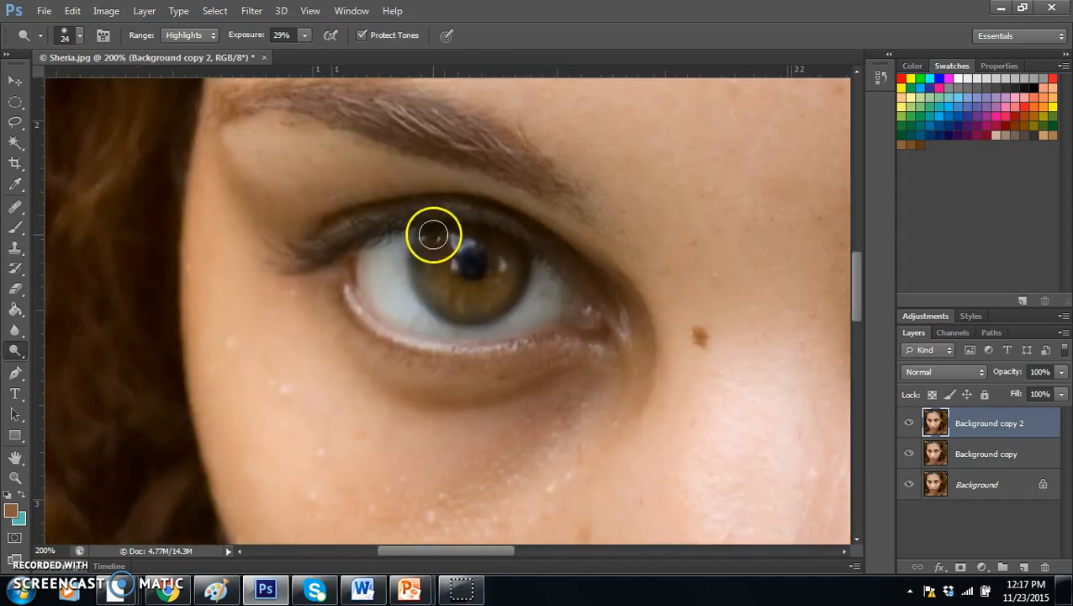
mouse_move(434, 243)
mouse_down()
mouse_move(473, 300)
mouse_move(493, 293)
mouse_move(516, 257)
mouse_move(464, 242)
mouse_move(436, 245)
mouse_move(427, 259)
mouse_move(476, 303)
mouse_move(502, 287)
mouse_move(500, 260)
mouse_move(459, 248)
mouse_move(438, 271)
mouse_move(436, 254)
mouse_move(443, 242)
mouse_move(436, 278)
mouse_move(462, 307)
mouse_move(500, 307)
mouse_move(512, 267)
mouse_move(496, 248)
mouse_move(444, 244)
mouse_up()
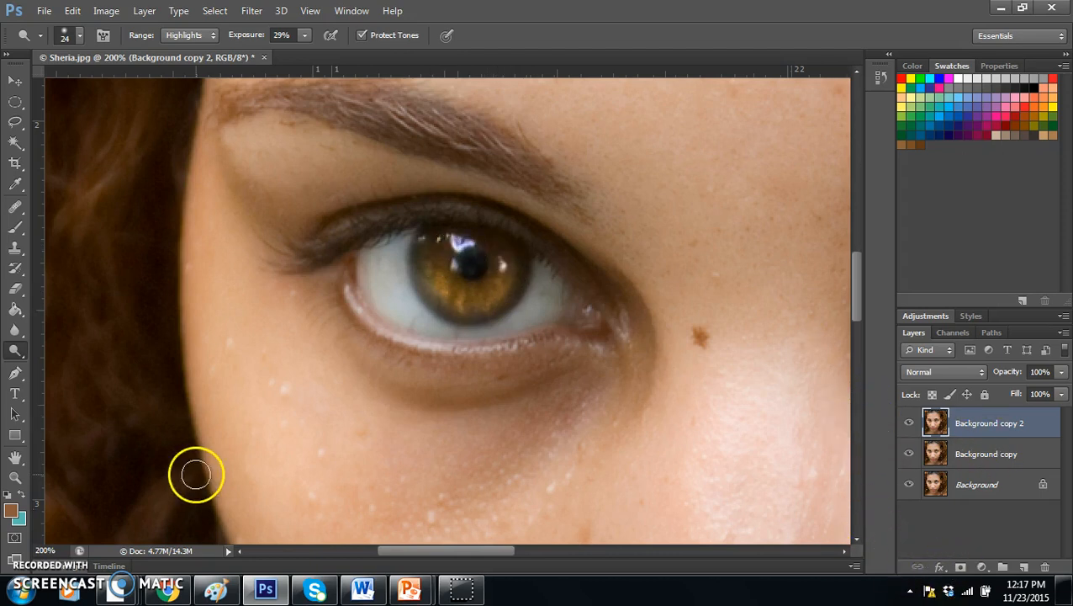
Compare both irises in the whole portrait with and without the dodged layer, leaving that layer visible
double_click(16, 459)
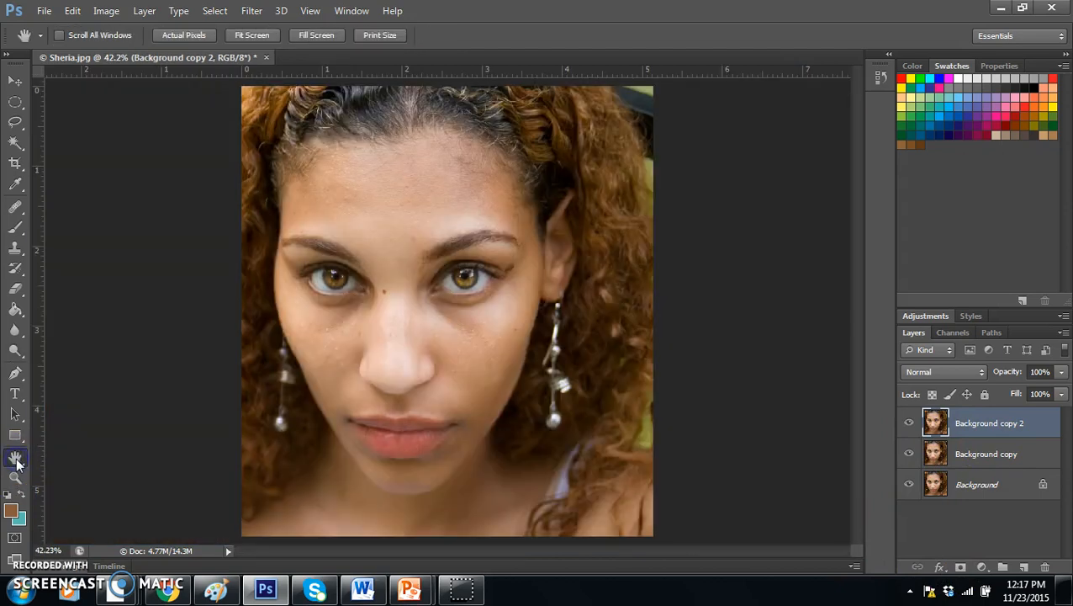
click(910, 425)
click(910, 424)
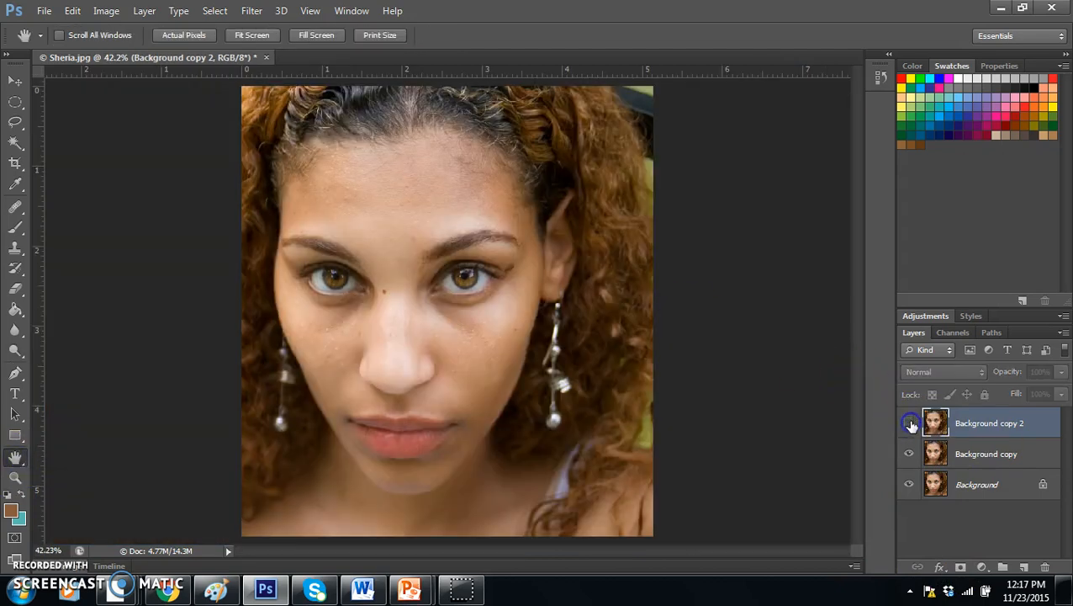
click(910, 423)
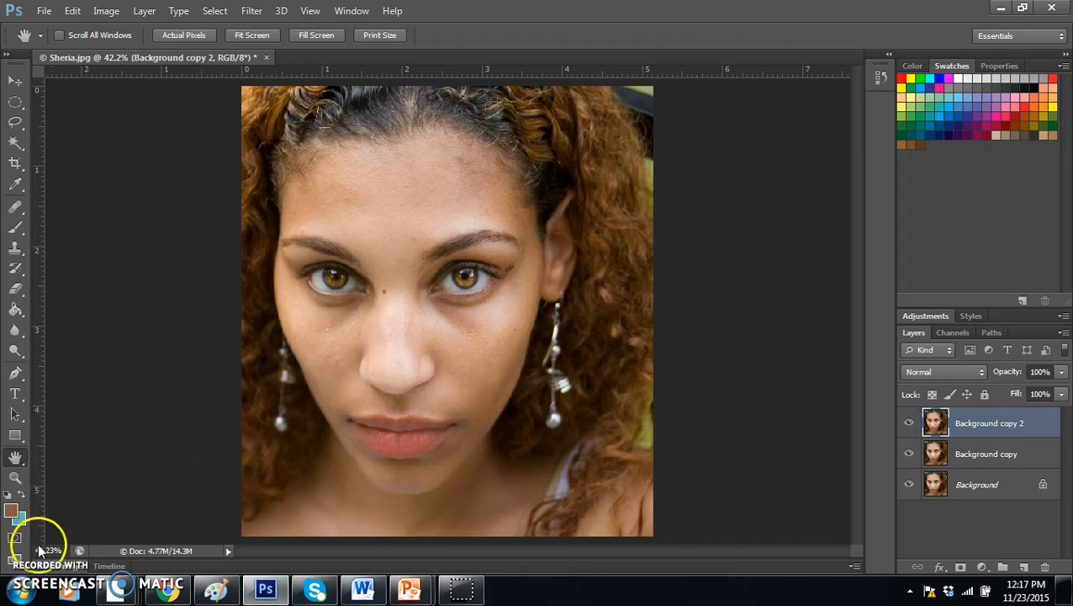
click(468, 283)
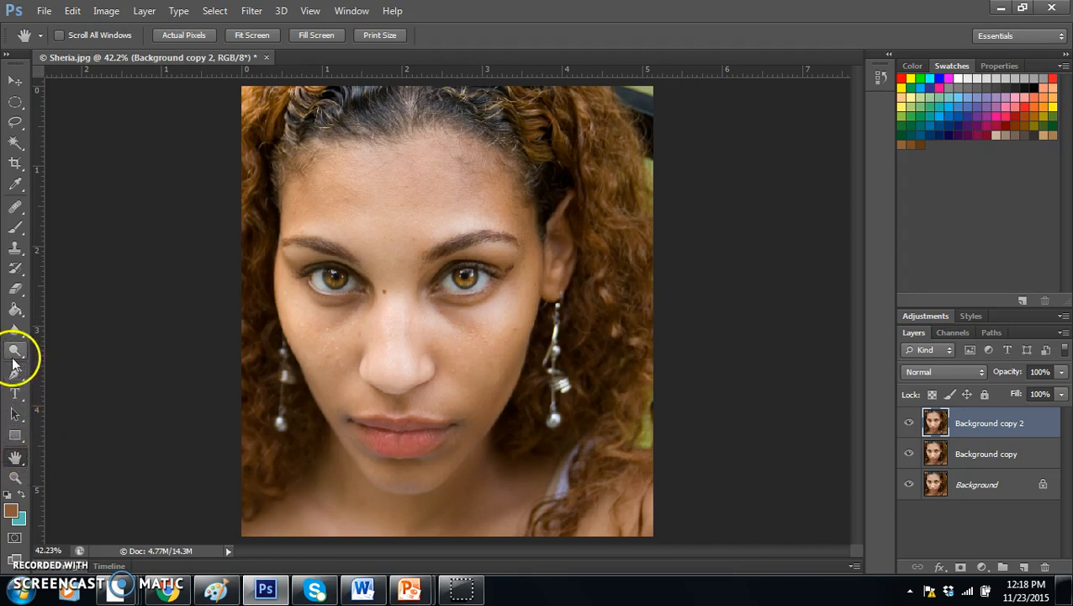
Set the Dodge Tool to a soft round brush of 45 px with its range limited to Shadows
click(15, 353)
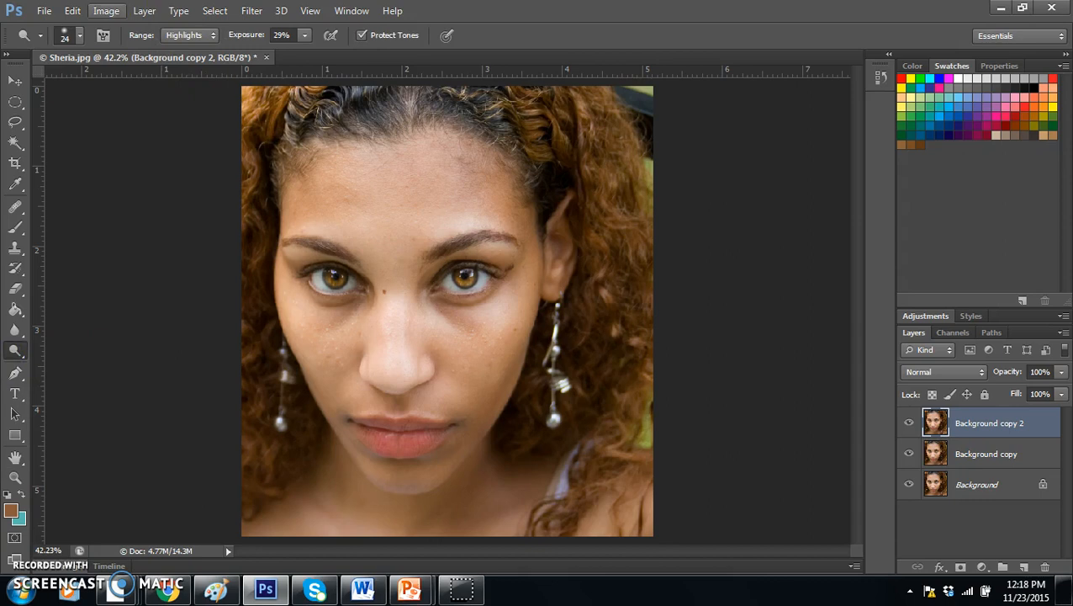
click(79, 35)
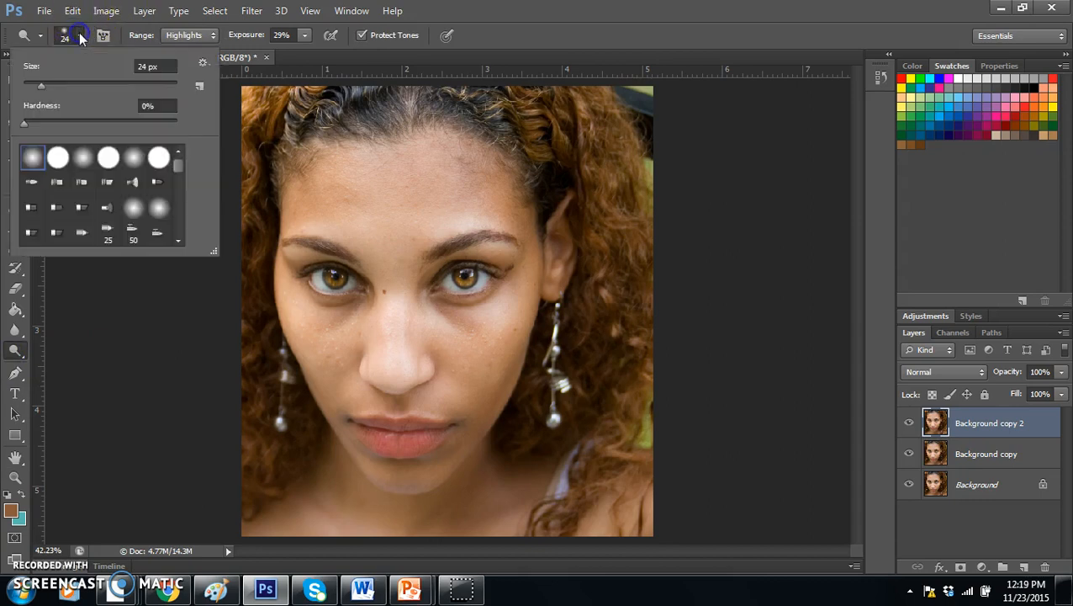
click(28, 160)
drag(46, 81, 46, 86)
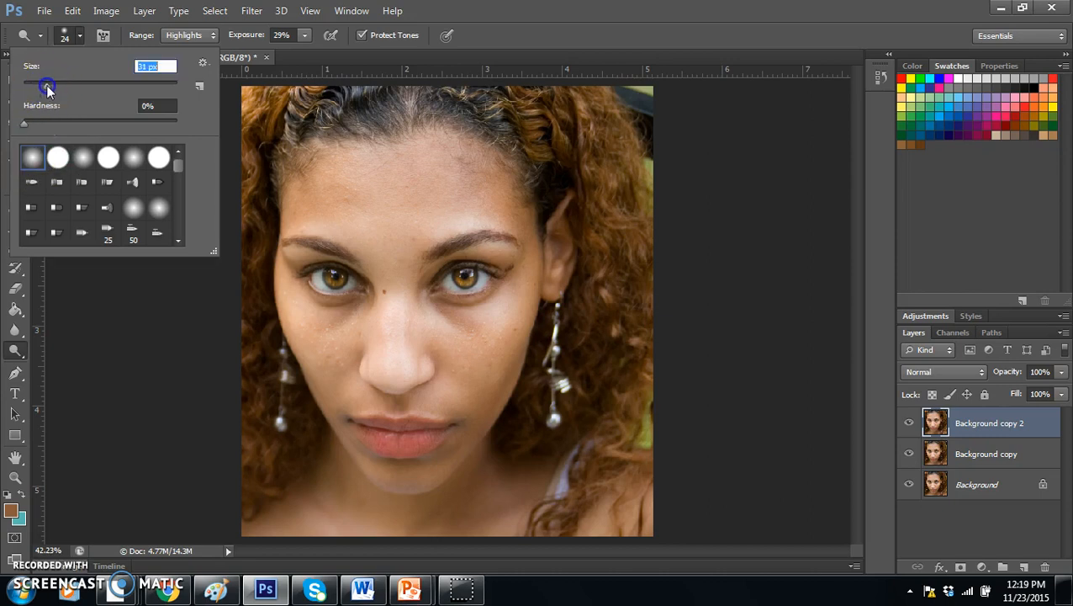
click(63, 84)
drag(62, 83, 58, 83)
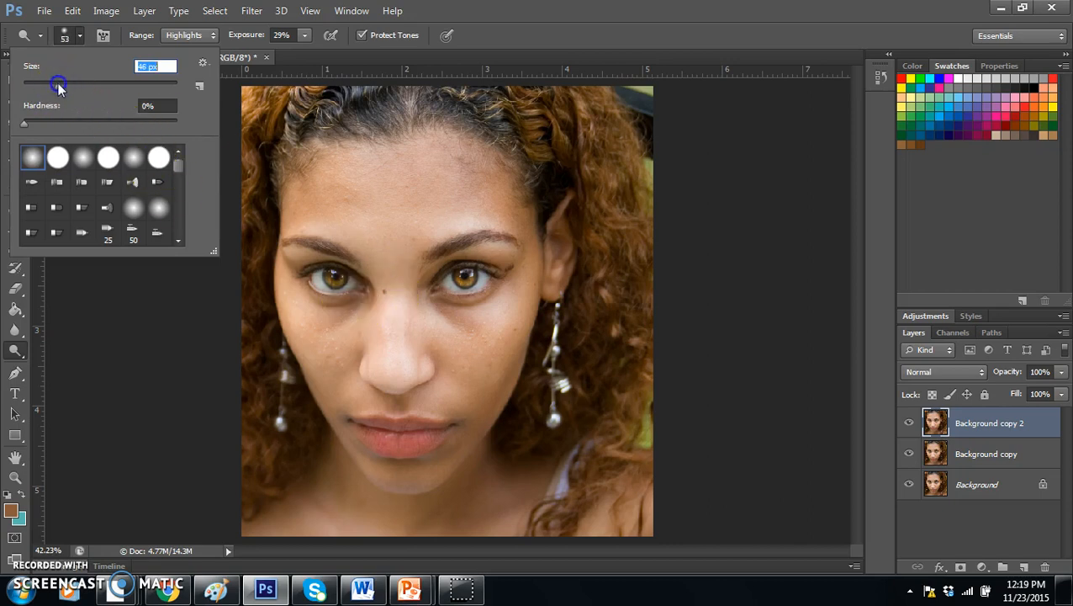
click(214, 34)
click(178, 52)
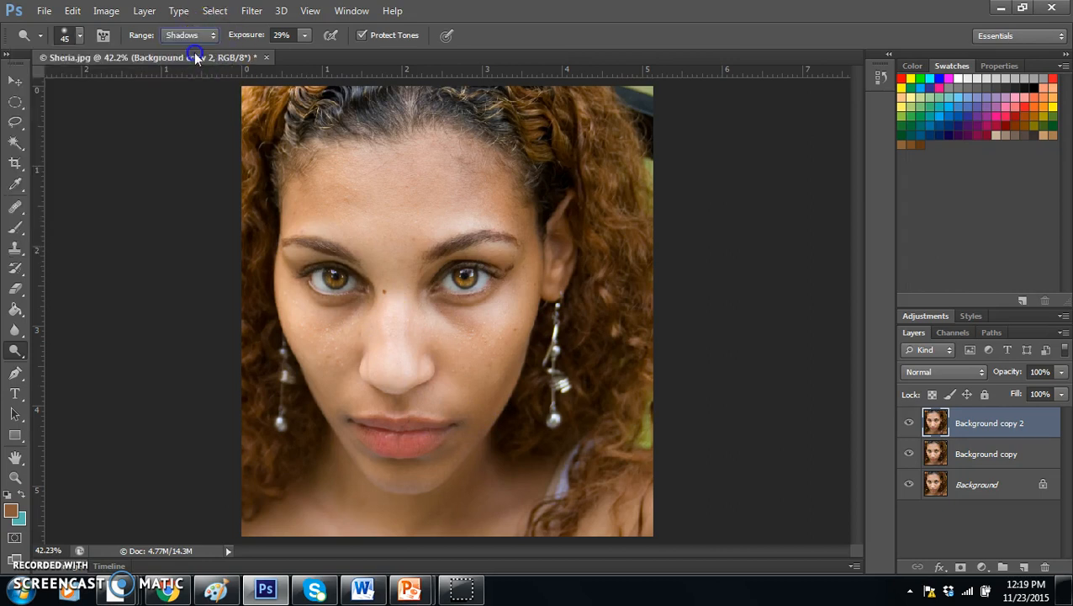
Lighten the dark area under the image-right eye with the Dodge Tool at 17% exposure
mouse_move(433, 315)
mouse_down()
mouse_move(462, 327)
mouse_move(441, 304)
mouse_move(479, 308)
mouse_move(505, 291)
mouse_move(445, 303)
mouse_up()
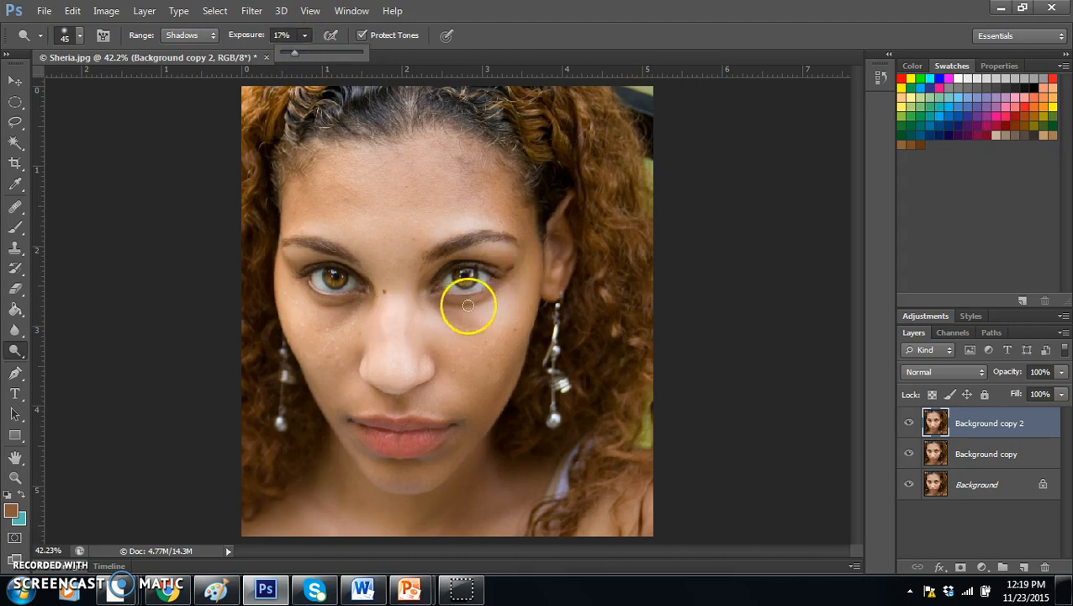
click(435, 305)
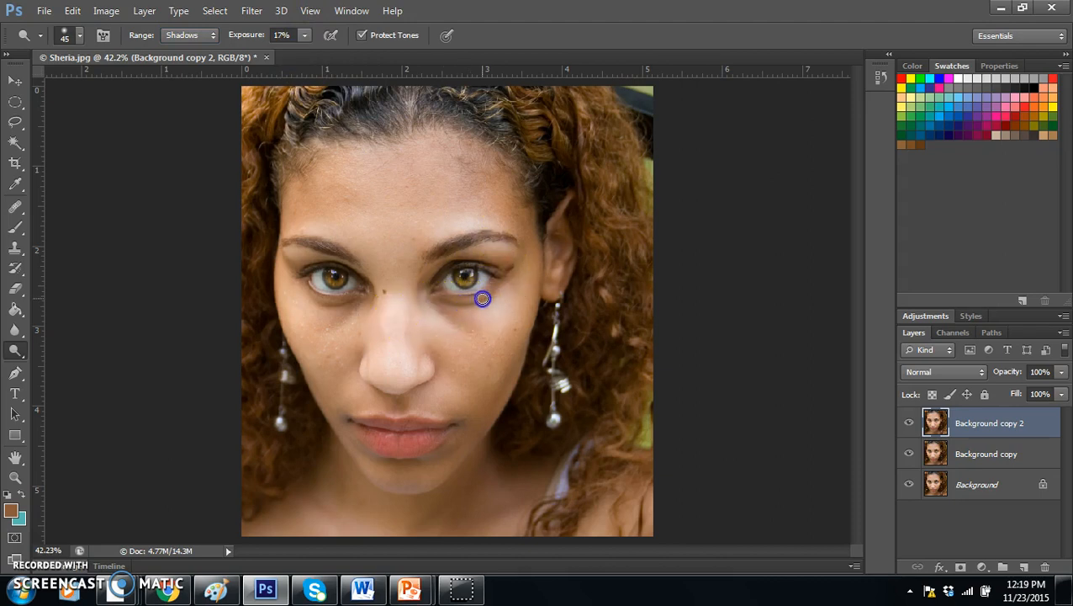
drag(438, 303, 466, 332)
Compare the under-eye areas with and without dodging by toggling the topmost layer's visibility, leaving it visible
click(909, 423)
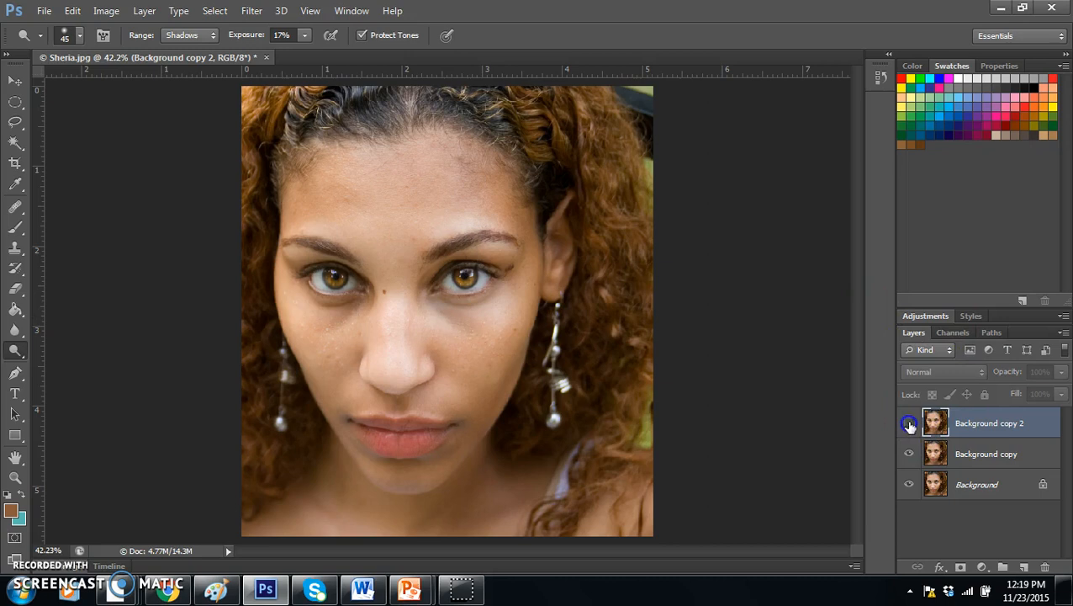
click(909, 423)
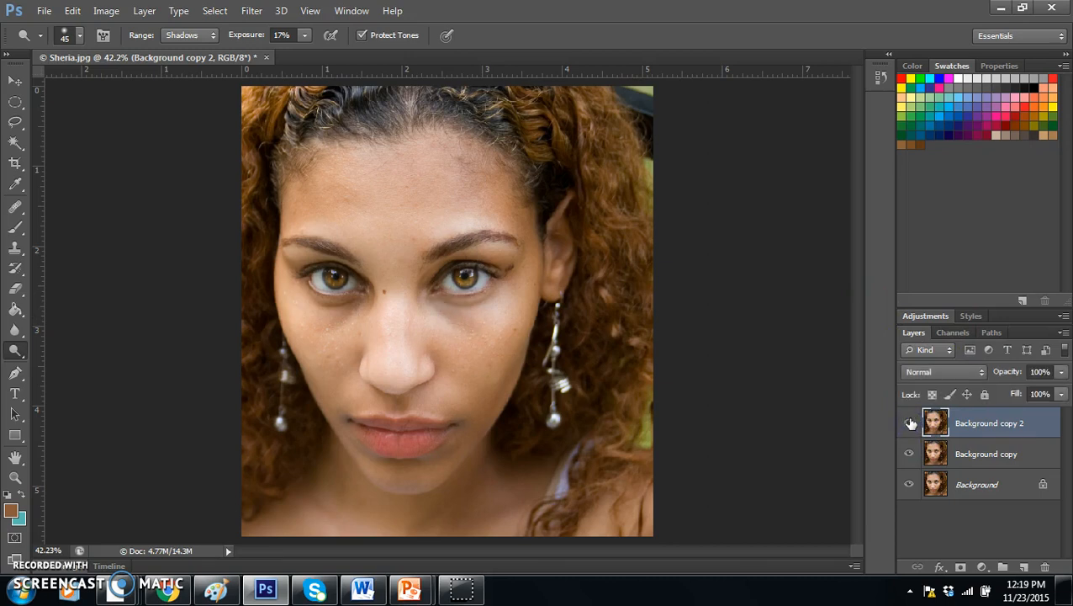
click(909, 423)
click(909, 423)
click(909, 423)
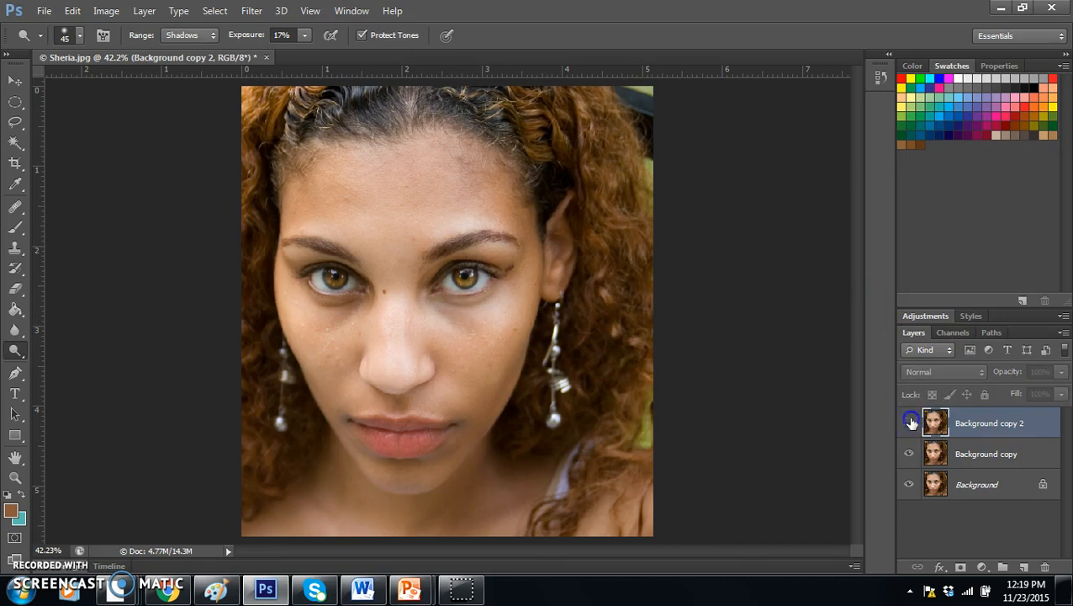
click(909, 423)
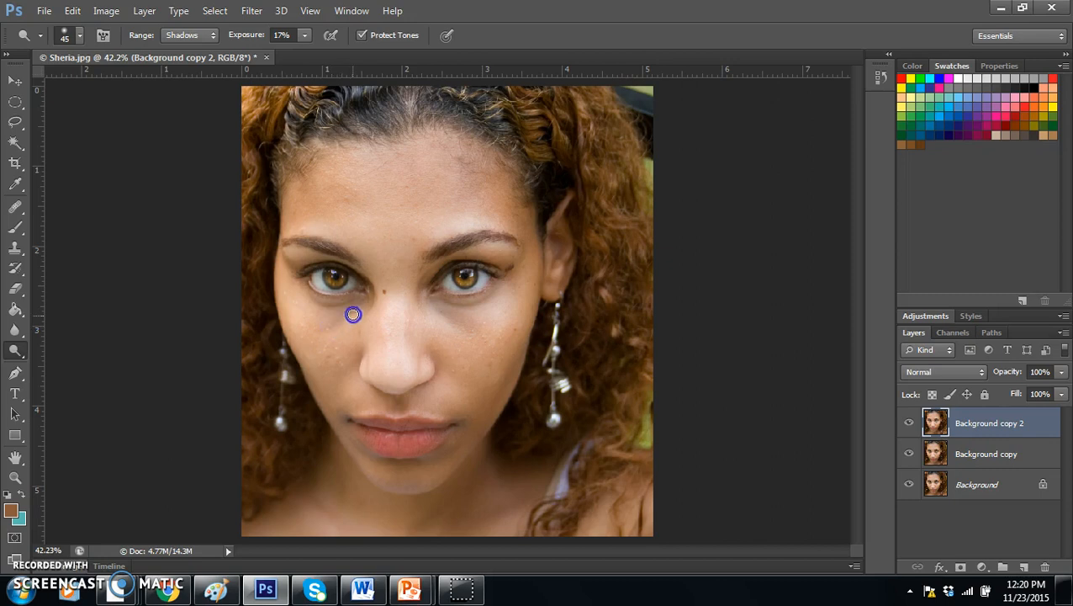
click(909, 423)
click(909, 423)
Duplicate the Background copy 2 layer as Background copy 3 in the same document
right_click(1045, 427)
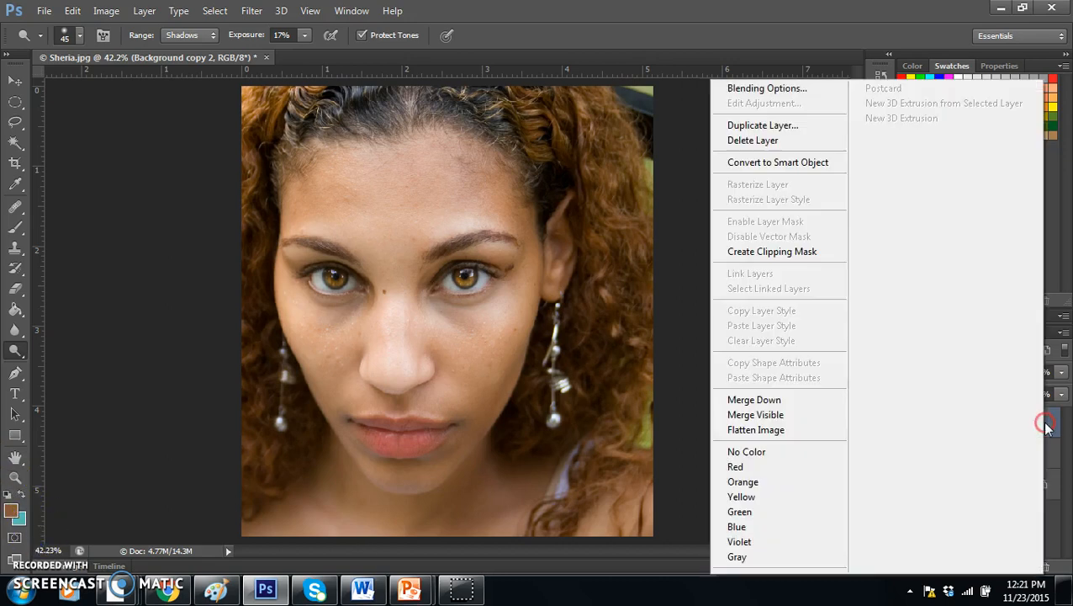
click(1046, 427)
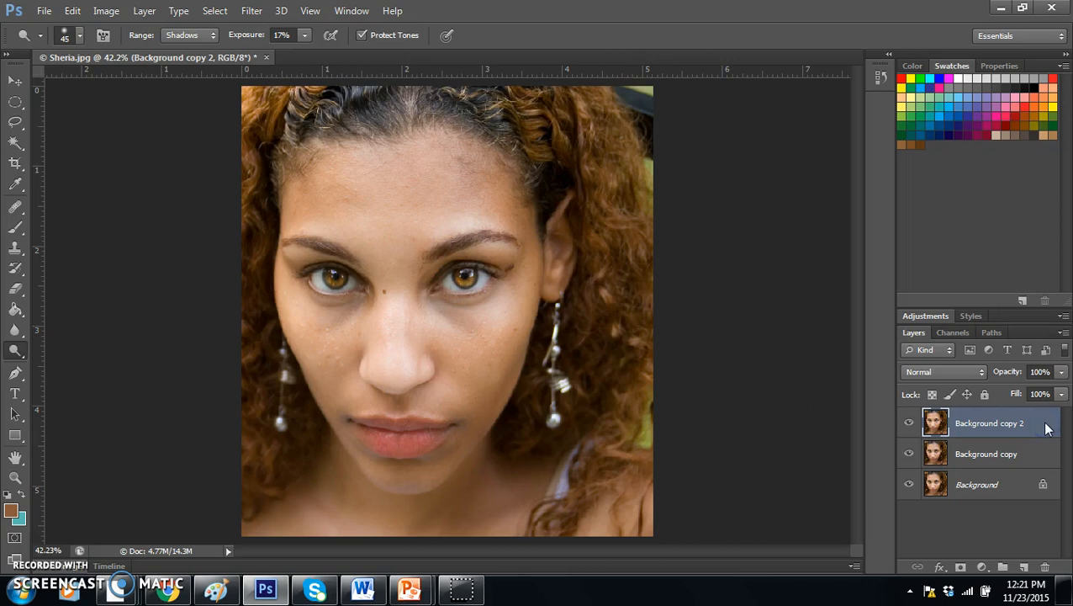
right_click(1046, 428)
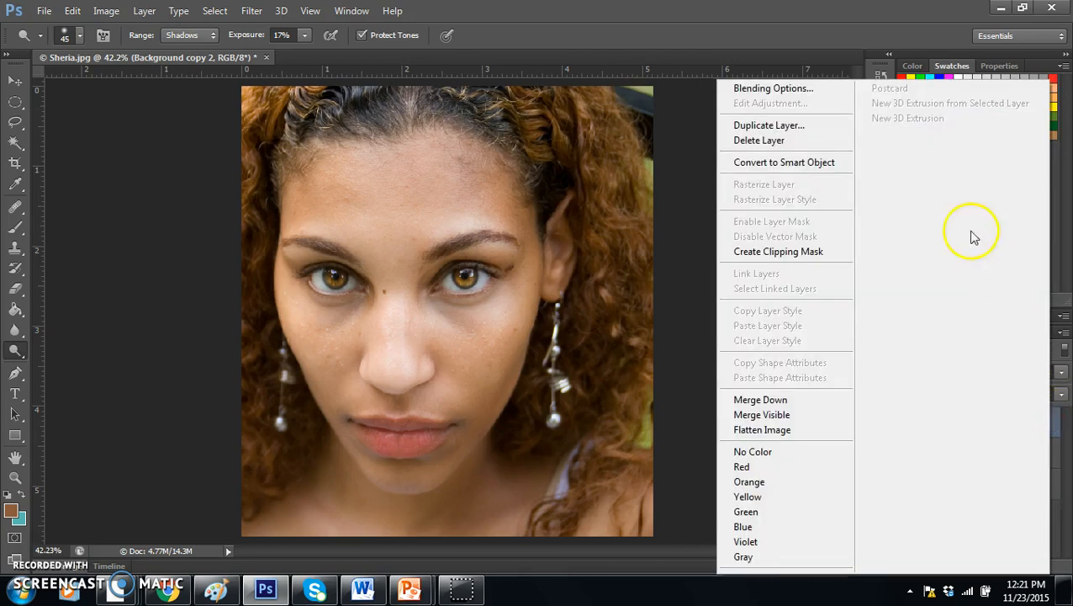
click(819, 126)
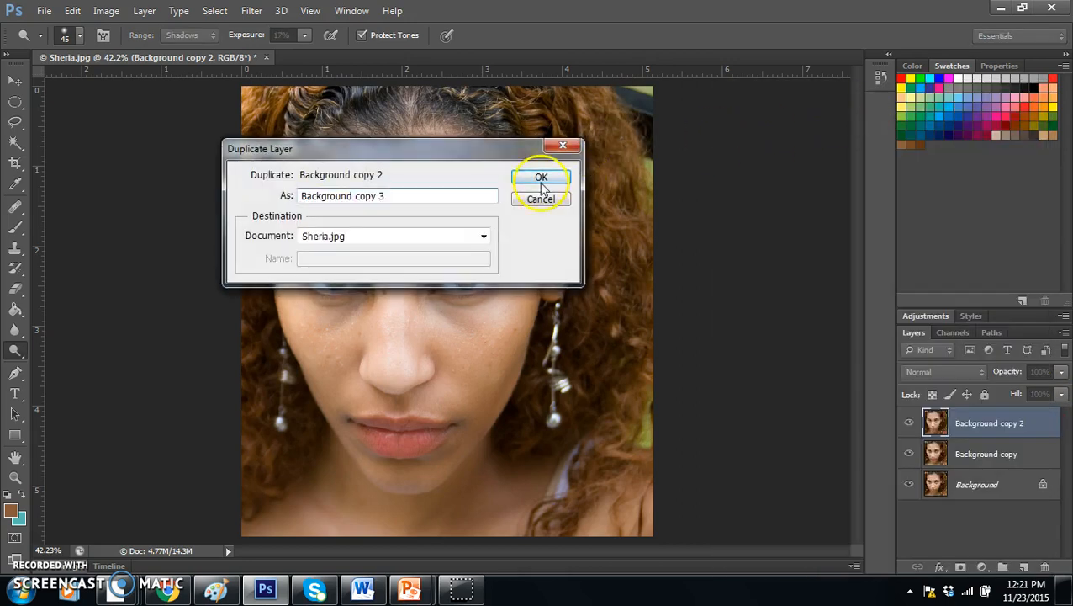
click(541, 177)
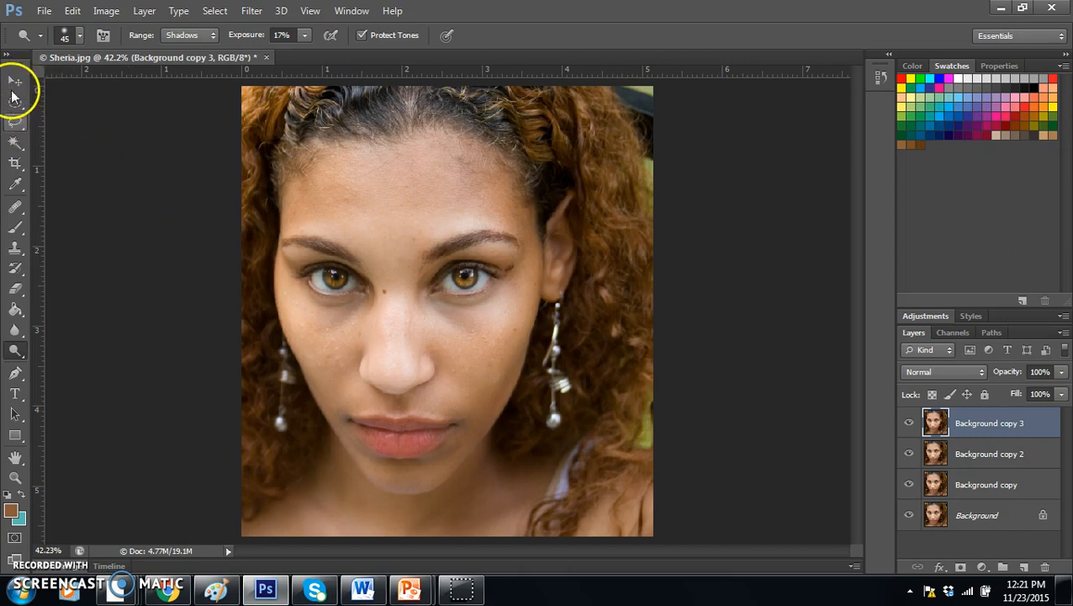
Outline the forehead skin down to the area between the eyebrows with a freehand Lasso selection
click(13, 123)
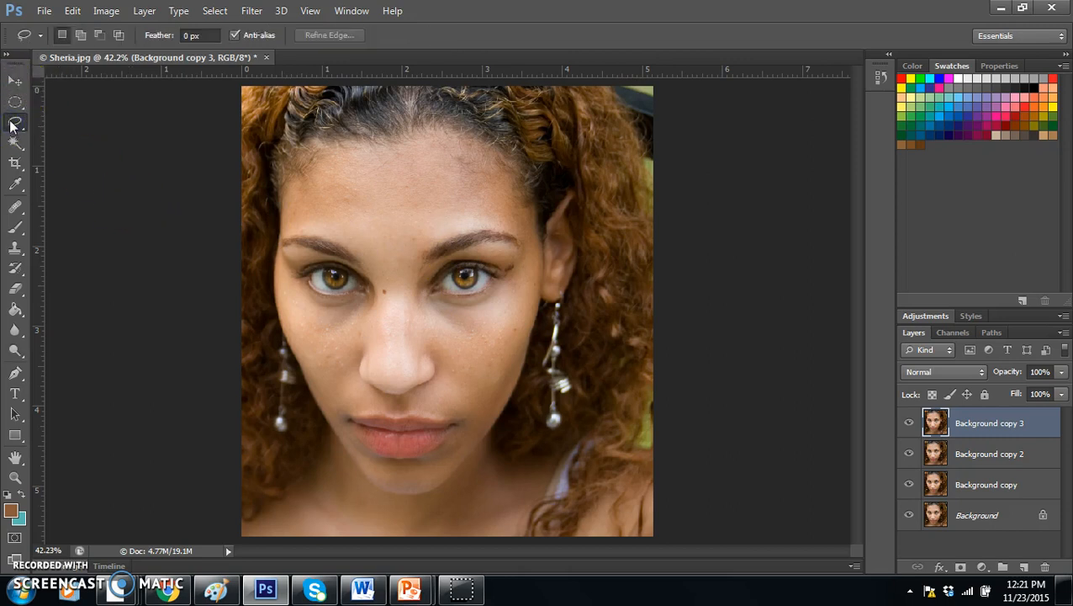
click(12, 124)
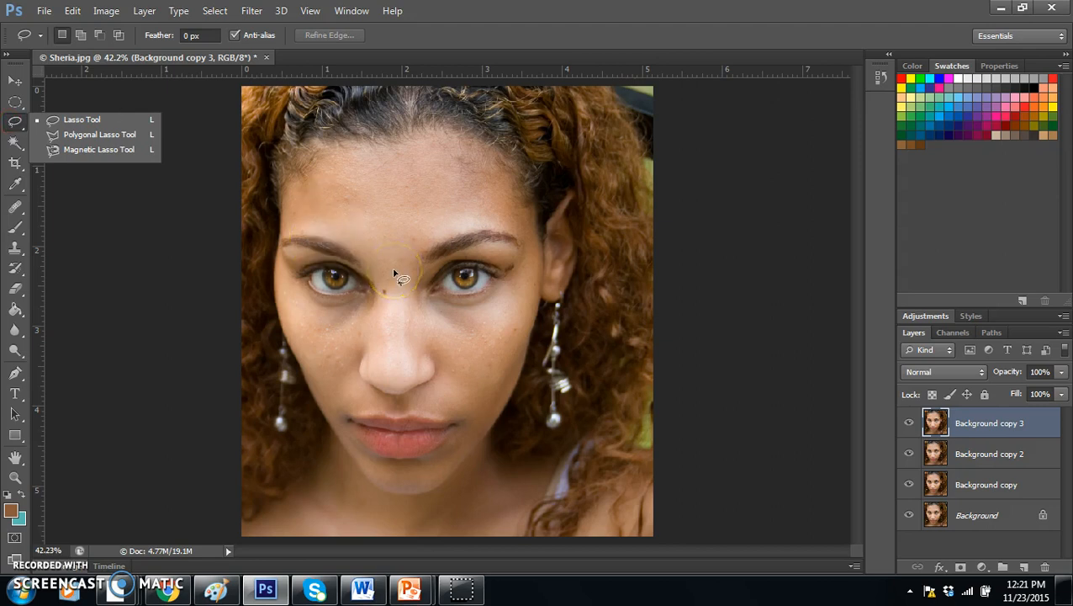
click(415, 260)
mouse_move(415, 260)
mouse_down()
mouse_move(395, 279)
mouse_move(300, 208)
mouse_move(305, 186)
mouse_move(432, 157)
mouse_move(477, 167)
mouse_move(506, 195)
mouse_move(477, 222)
mouse_move(432, 233)
mouse_move(409, 259)
mouse_up()
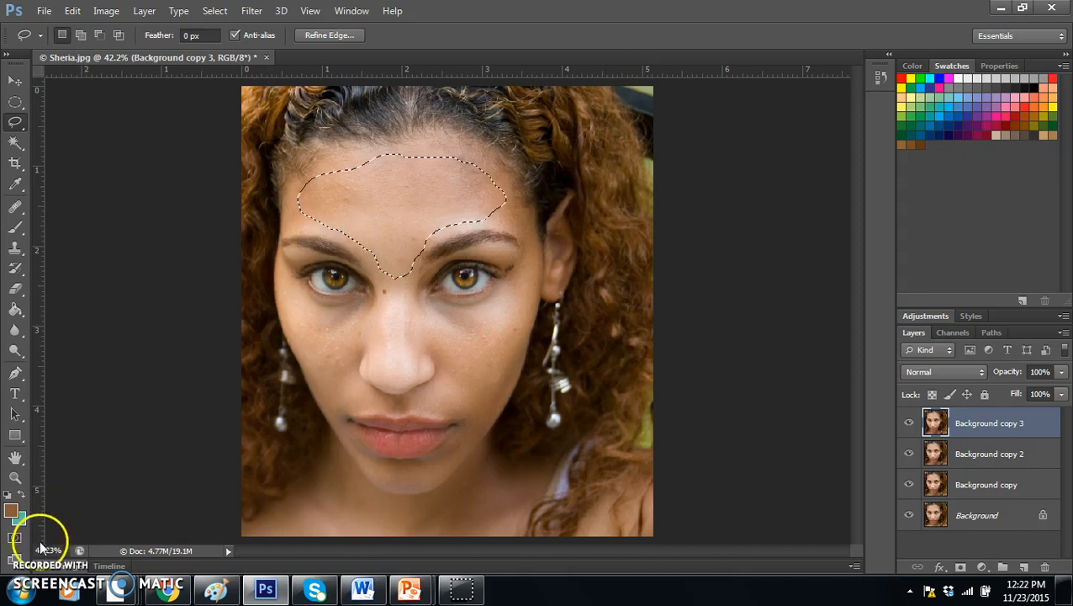
Soften the forehead selection with Refine Edge, using a feather of 30.4 px and output to Selection
click(215, 11)
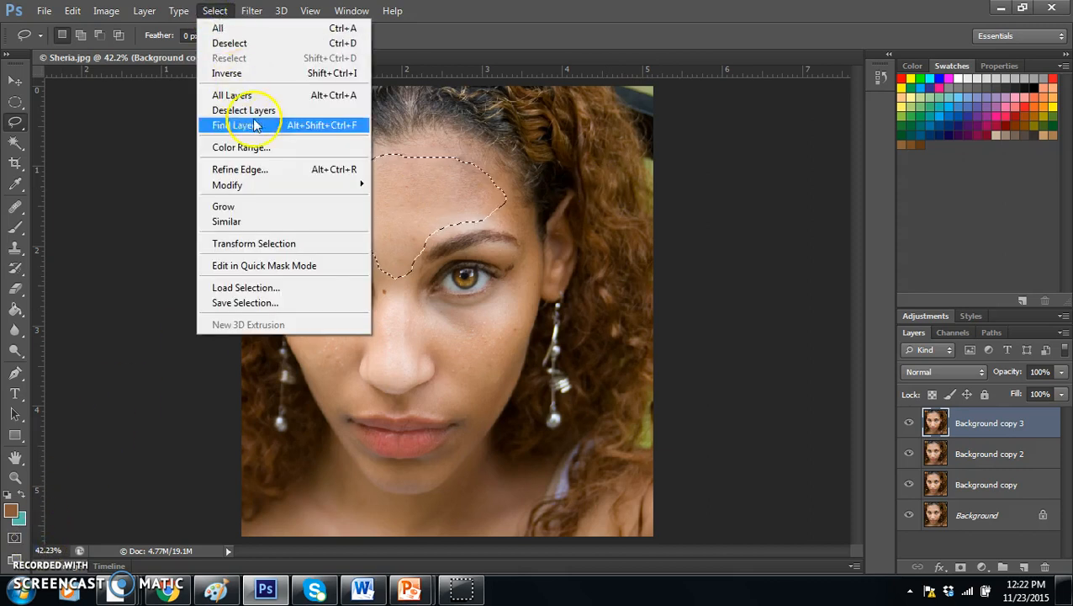
click(270, 169)
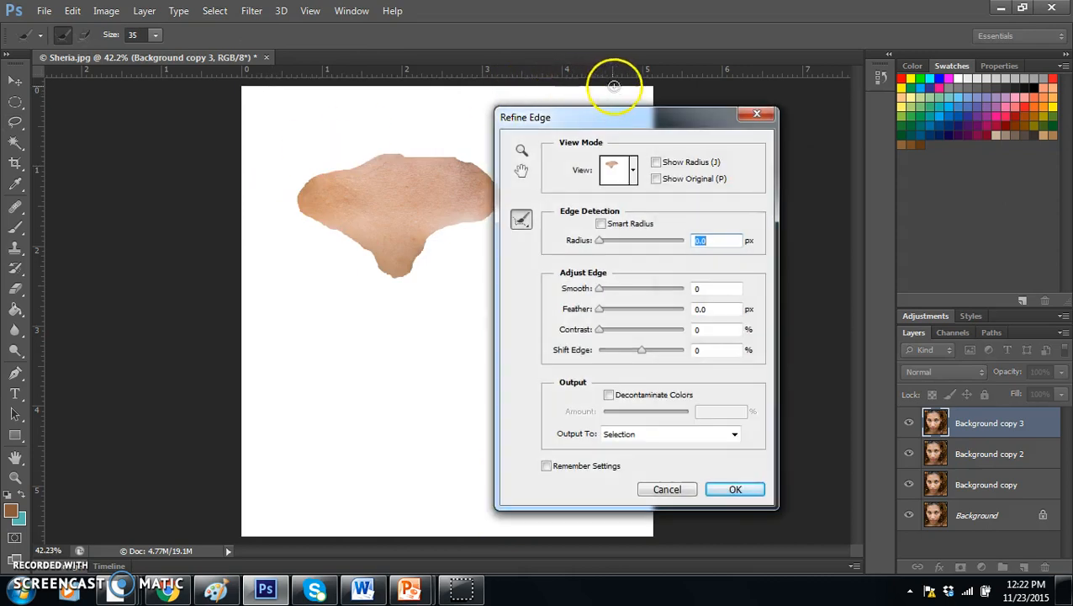
drag(623, 118, 734, 99)
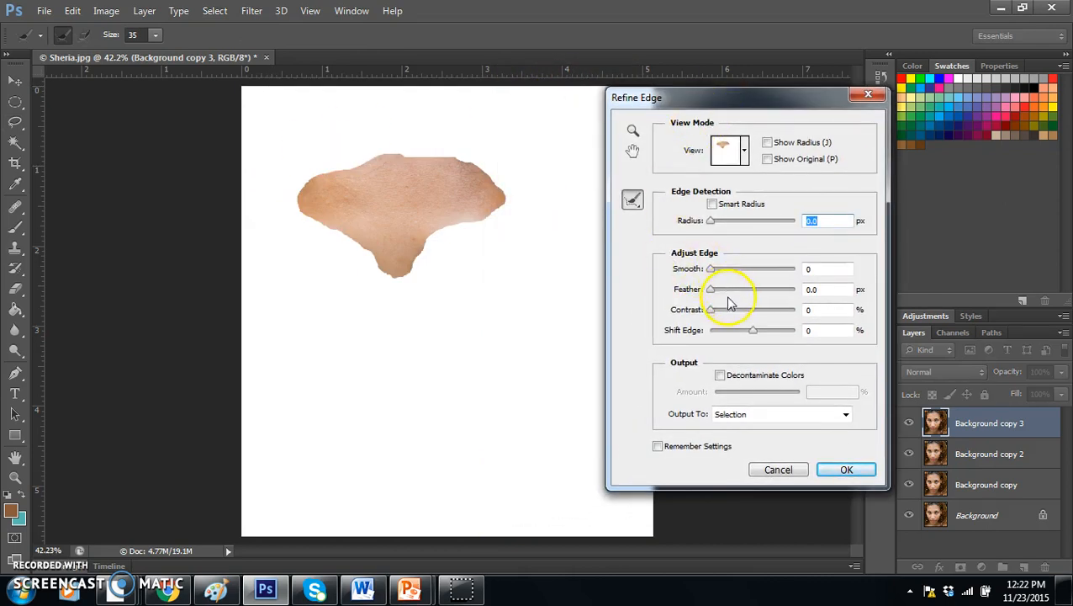
drag(712, 293, 752, 294)
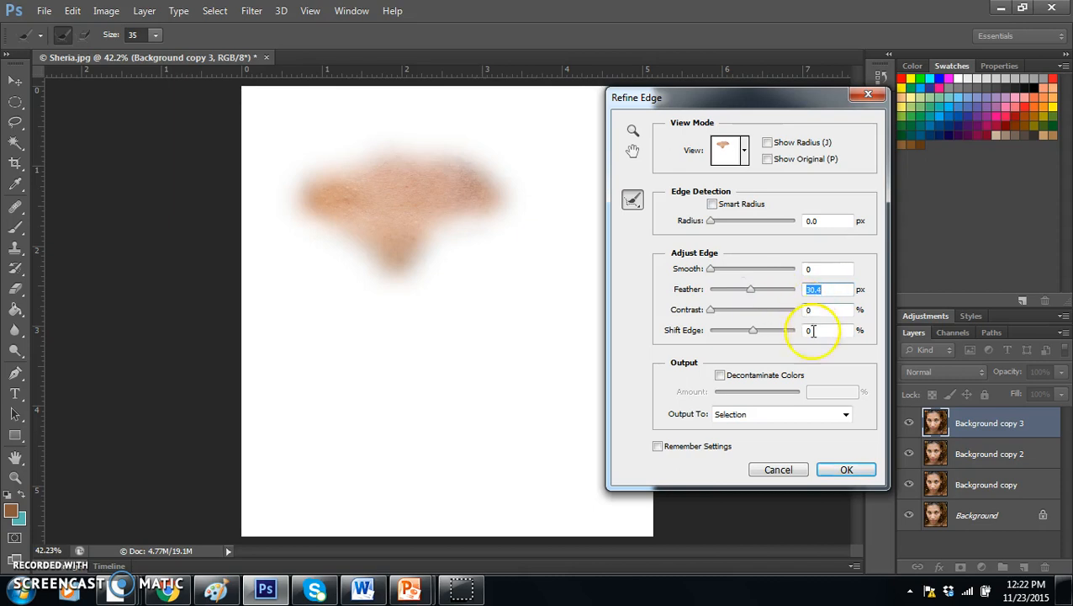
click(858, 468)
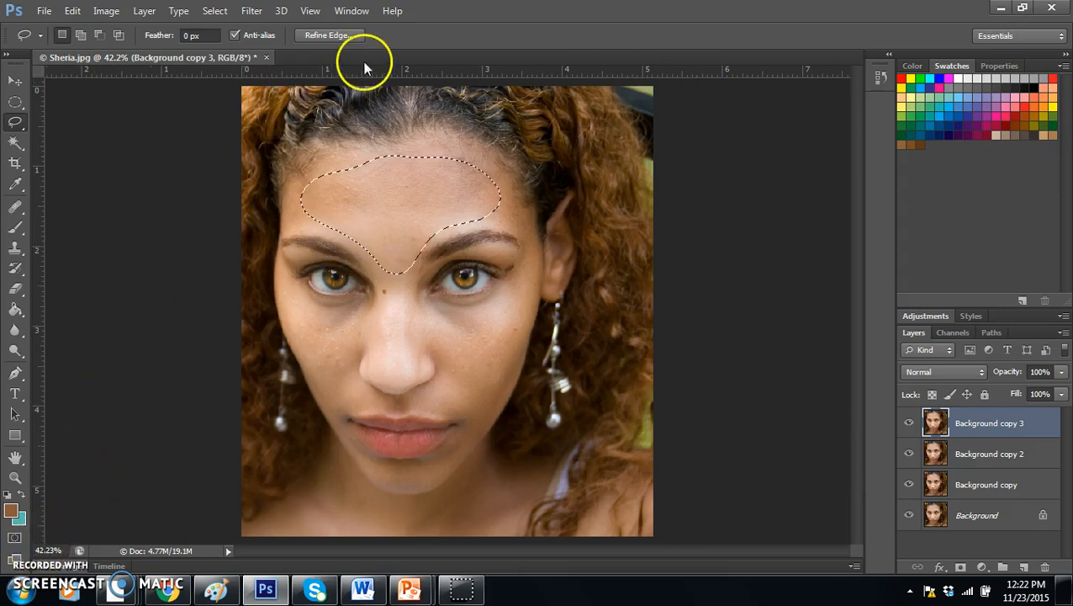
Smooth the selected forehead skin with a Gaussian Blur of 2.2 pixels radius
click(250, 11)
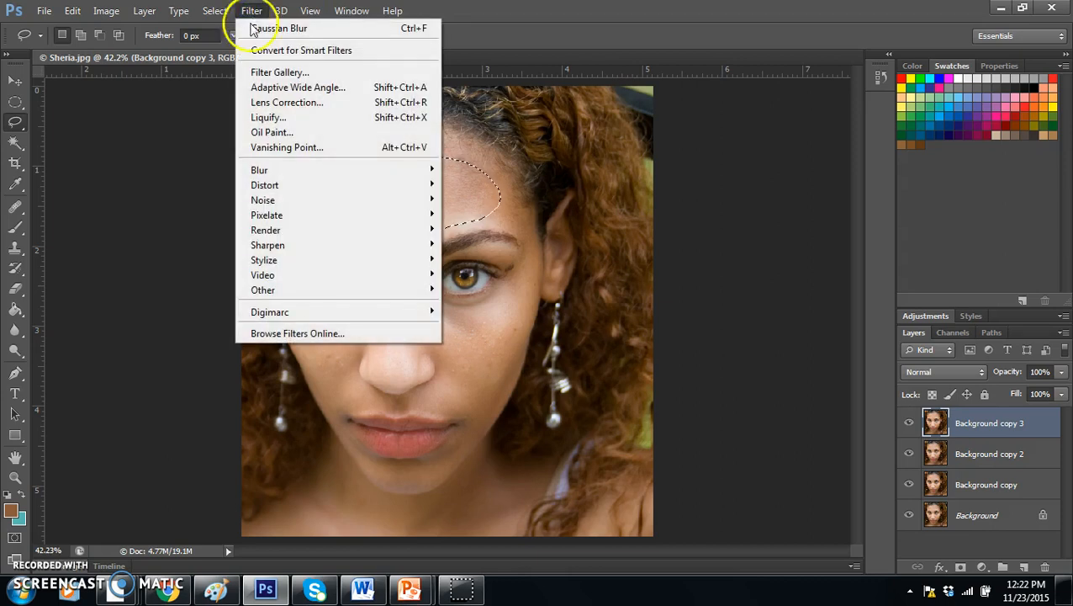
mouse_move(262, 173)
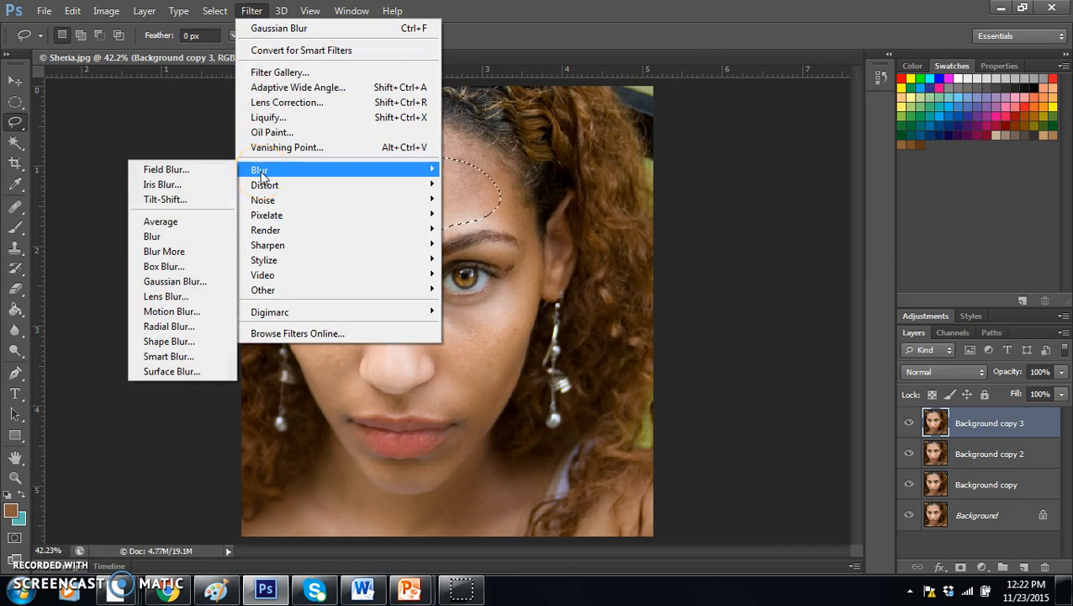
click(196, 283)
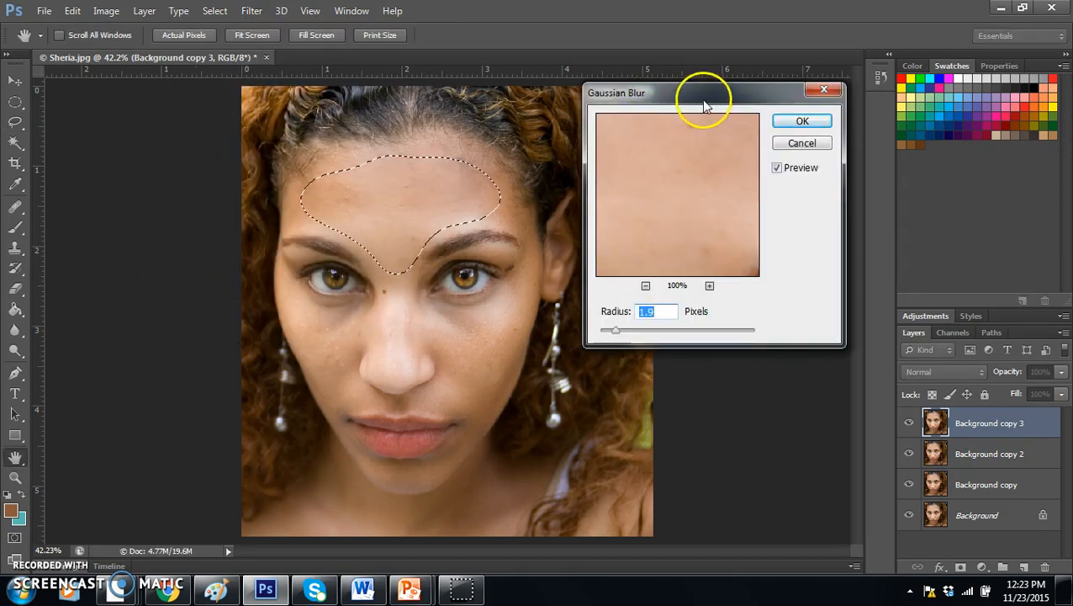
drag(705, 103, 726, 102)
mouse_move(638, 332)
mouse_down()
mouse_move(703, 333)
mouse_move(641, 334)
mouse_up()
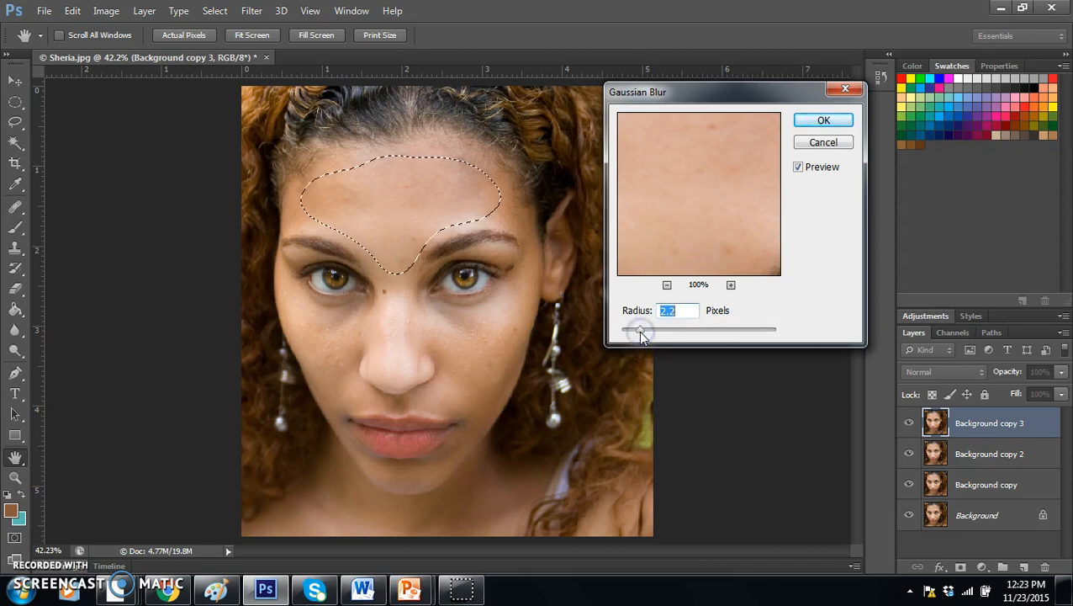
click(829, 124)
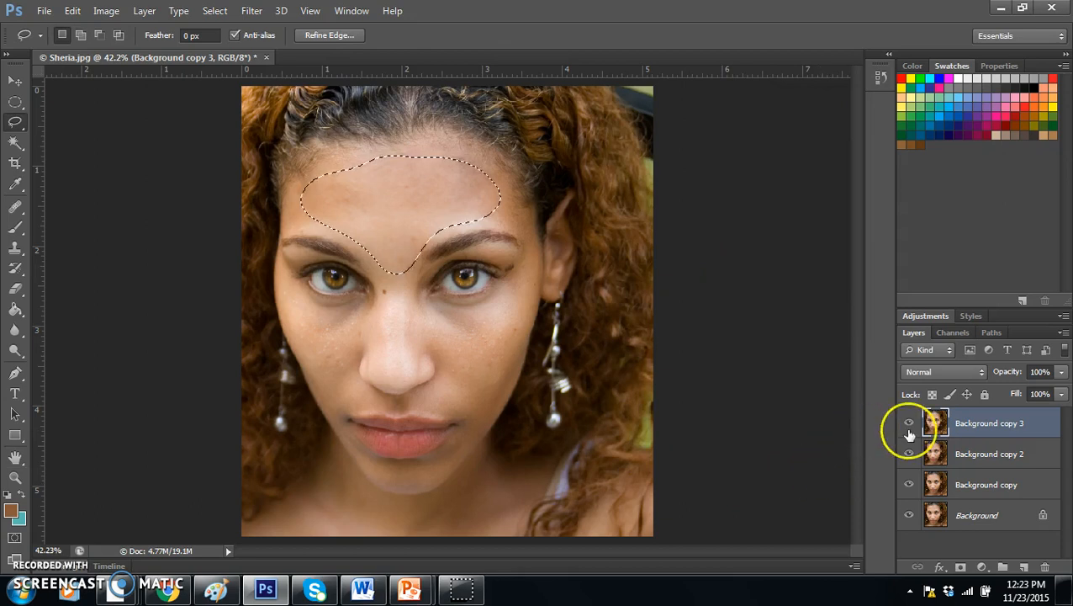
Clear the forehead selection and lasso the cheek skin just below the image-right eye
click(421, 370)
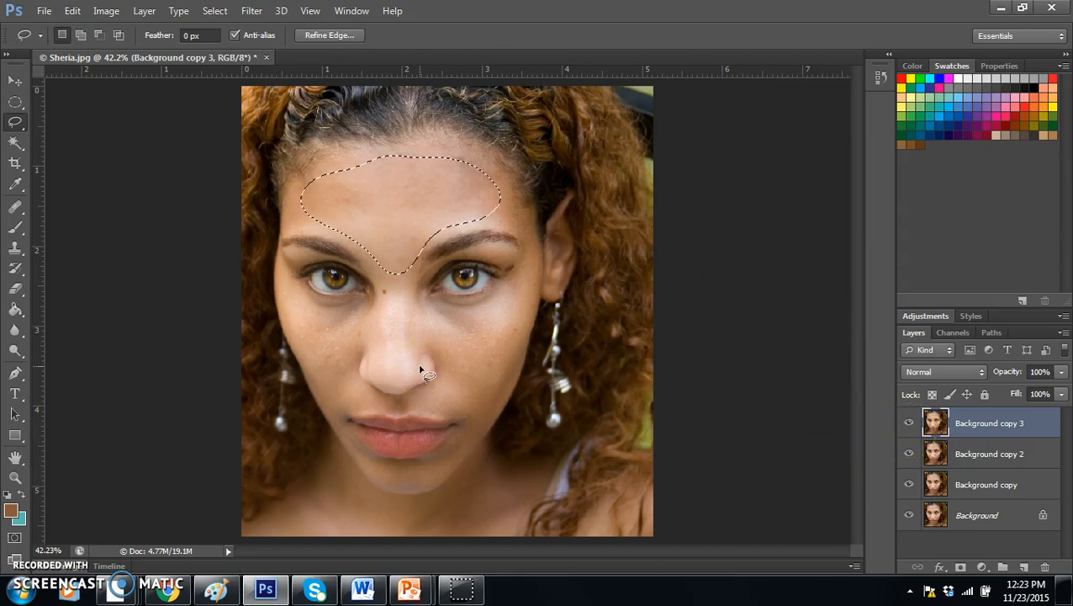
key(ctrl+d)
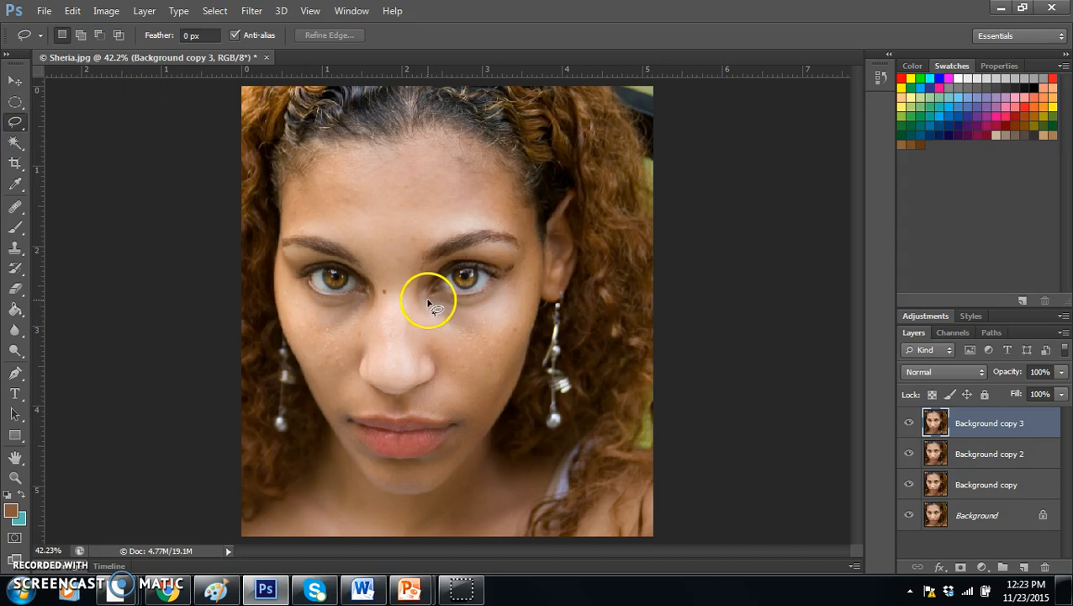
mouse_move(442, 305)
mouse_down()
mouse_move(517, 300)
mouse_move(517, 322)
mouse_move(489, 353)
mouse_move(454, 354)
mouse_move(454, 306)
mouse_up()
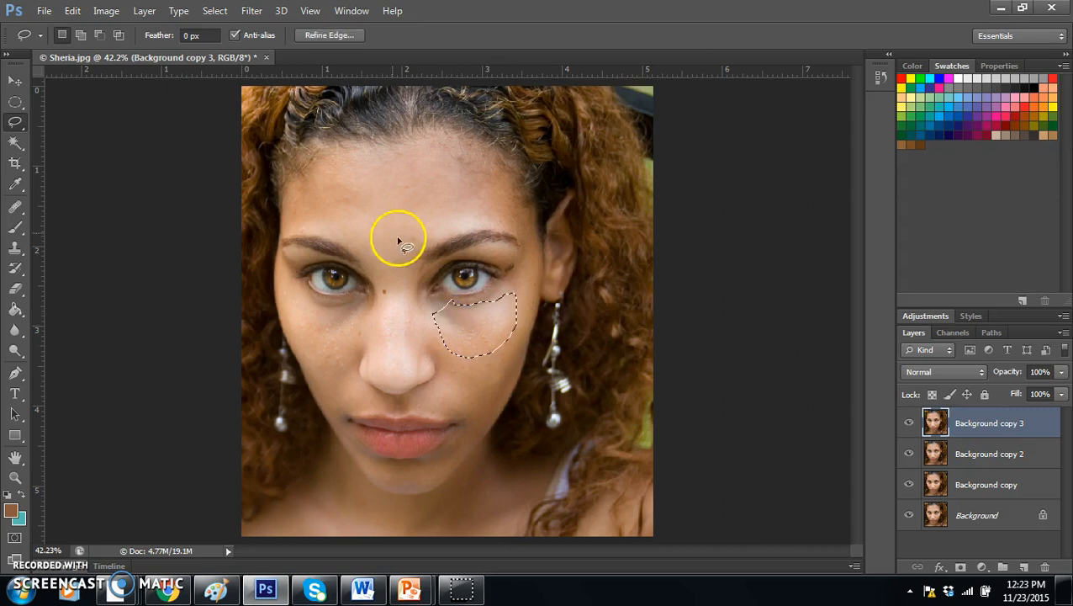
Soften the cheek selection below the image-right eye with Refine Edge, using a feather of 25.5 px and output to Selection
click(213, 12)
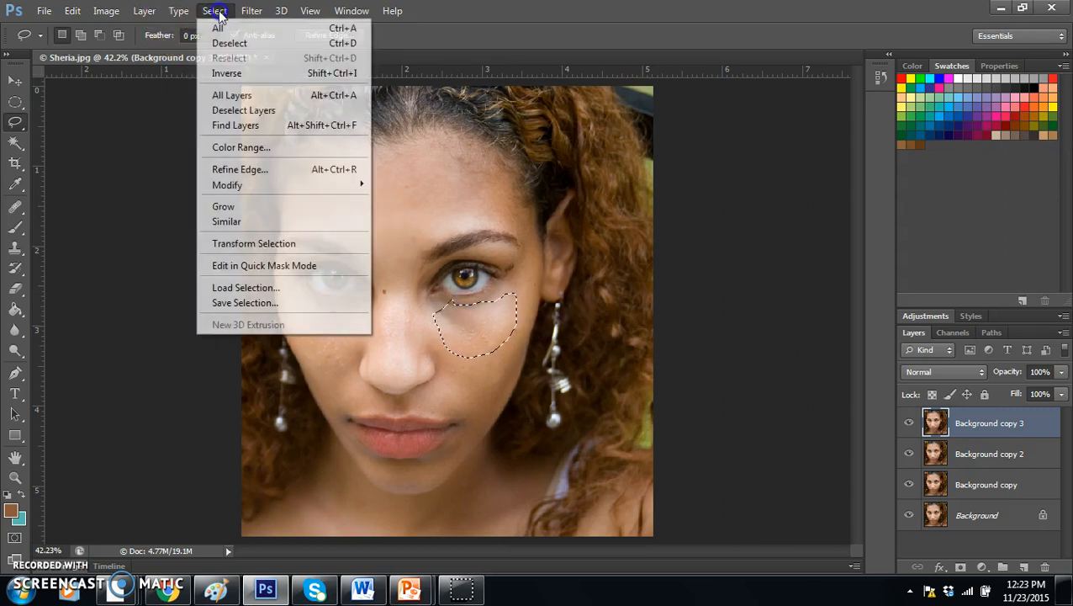
click(236, 169)
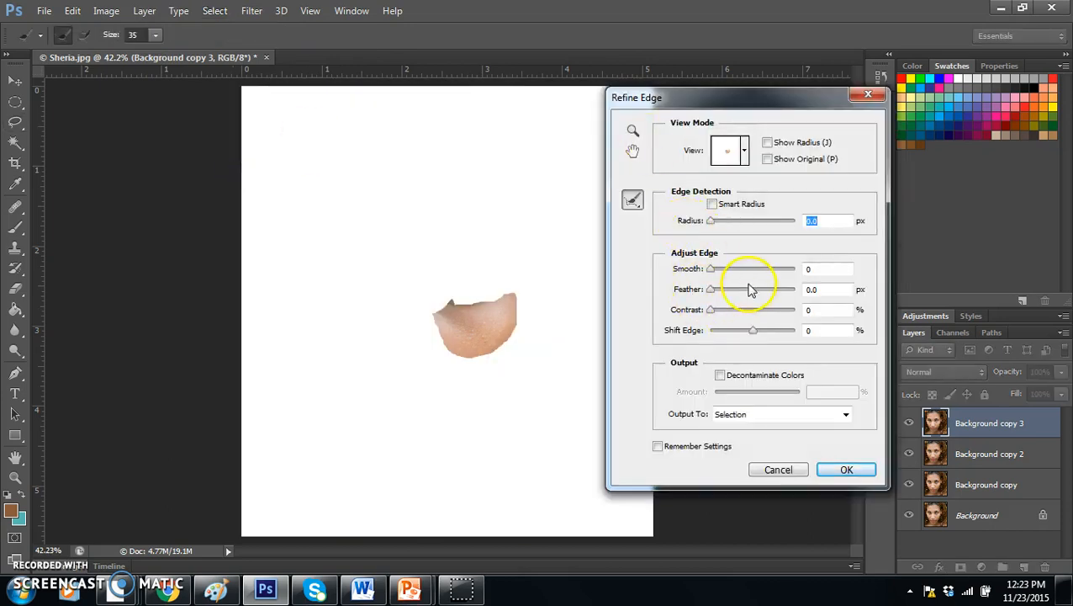
click(749, 289)
drag(749, 289, 744, 296)
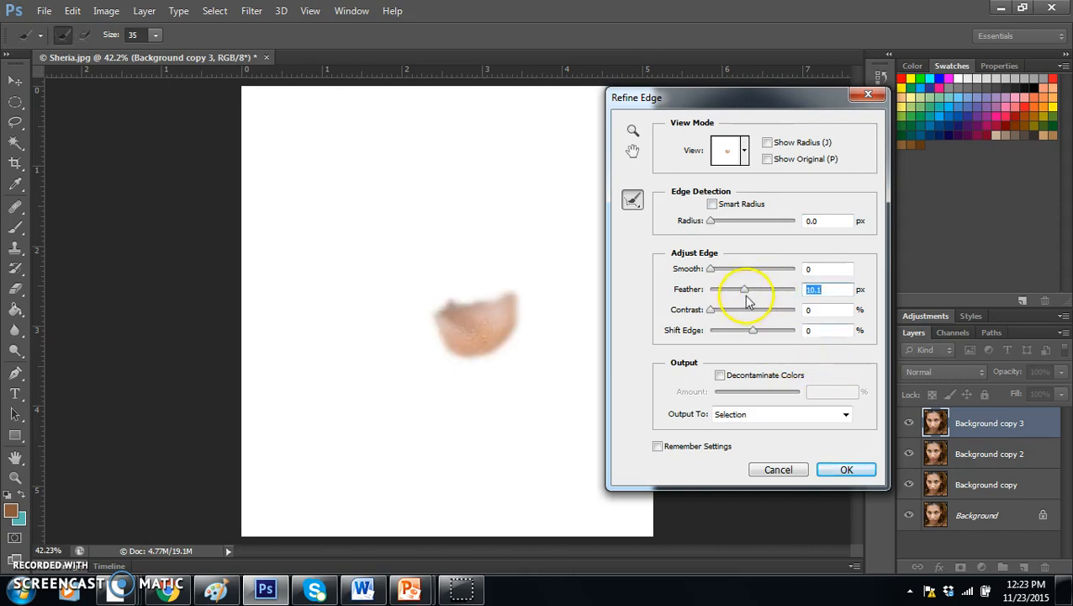
drag(747, 290, 747, 289)
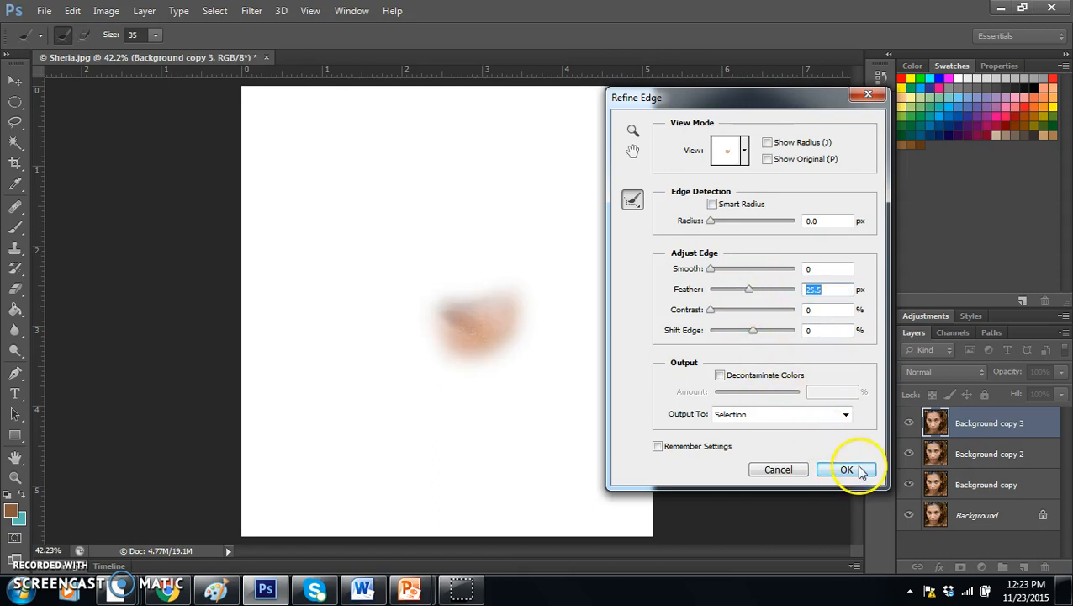
click(844, 468)
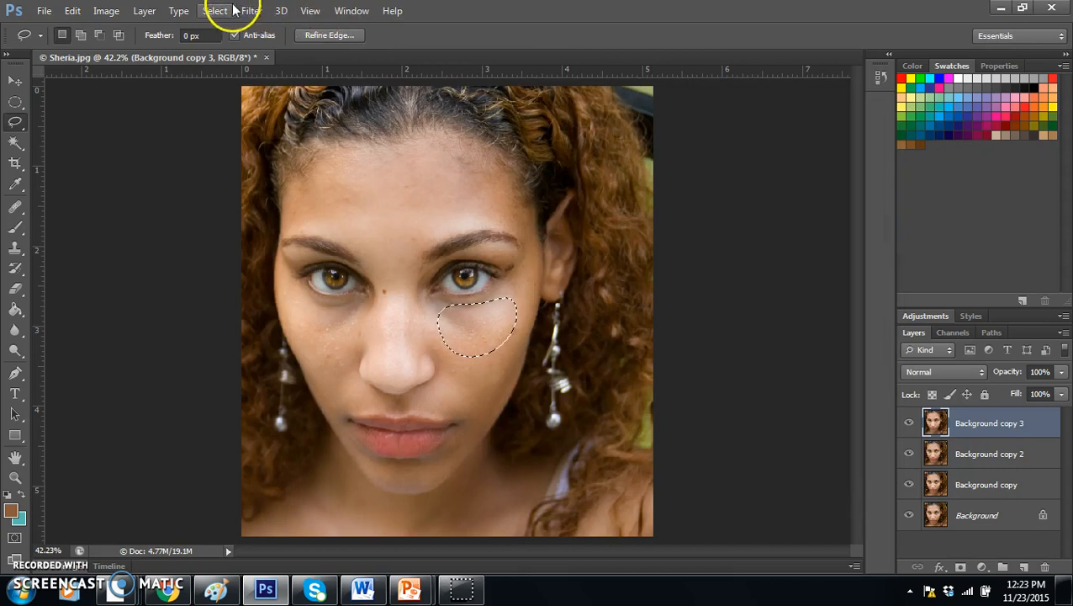
Smooth the selected cheek skin with a Gaussian Blur of 2.2 pixels radius and clear the selection
click(251, 11)
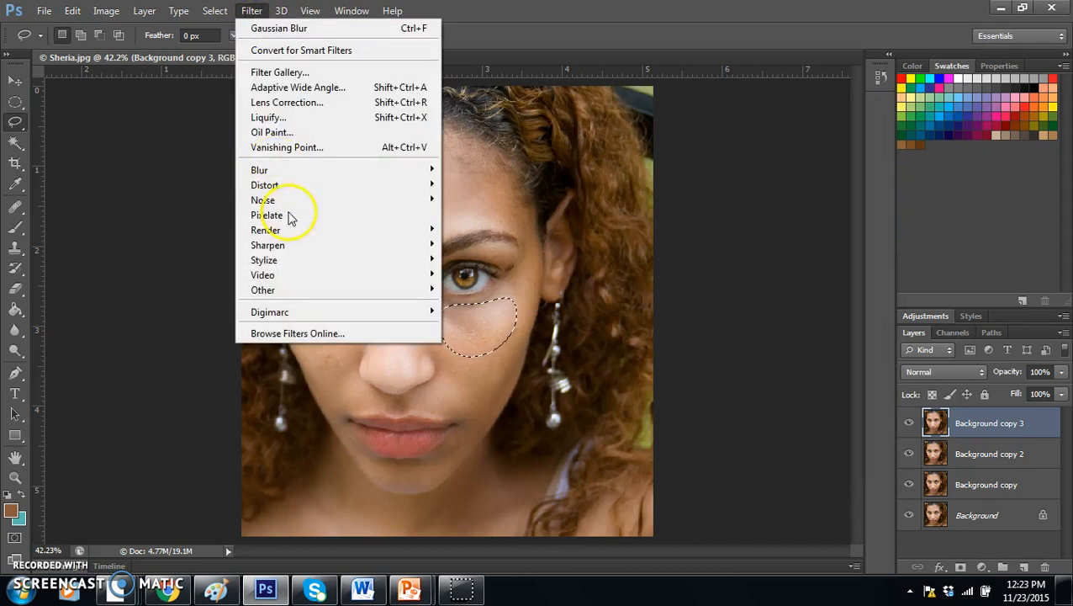
mouse_move(287, 172)
click(173, 281)
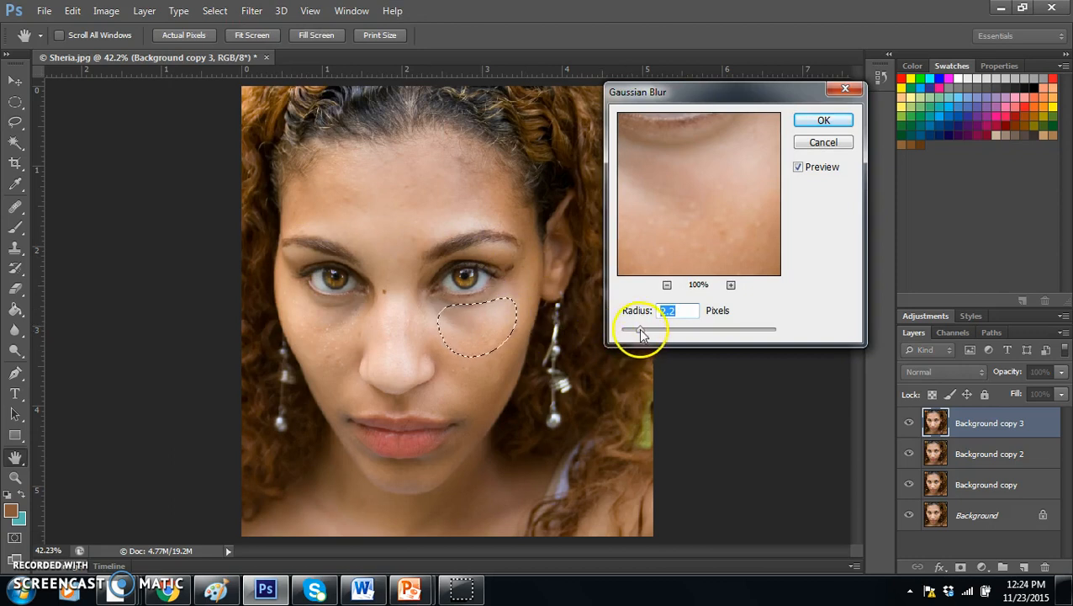
click(842, 120)
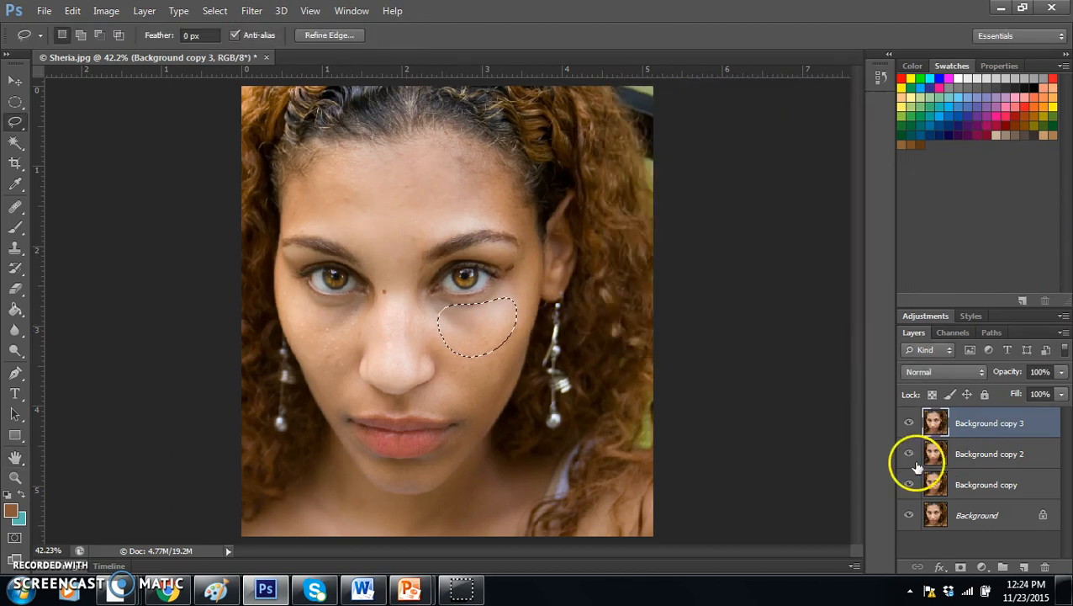
key(ctrl+d)
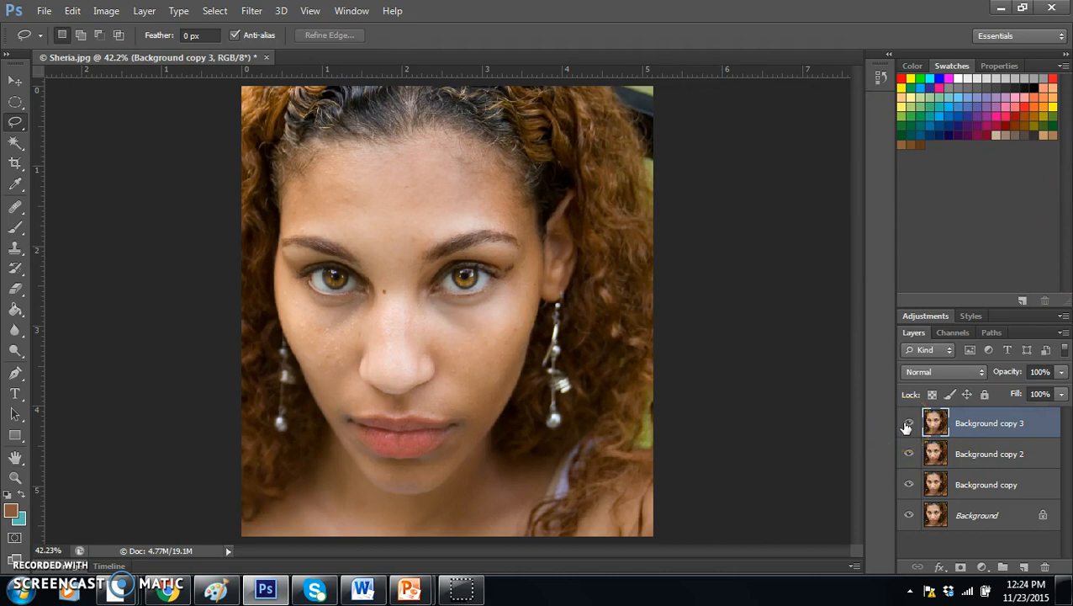
Compare the face before and after smoothing by hiding and showing the Background copy 3 layer several times
click(909, 424)
click(911, 424)
click(910, 423)
click(910, 424)
click(911, 424)
click(911, 423)
click(911, 424)
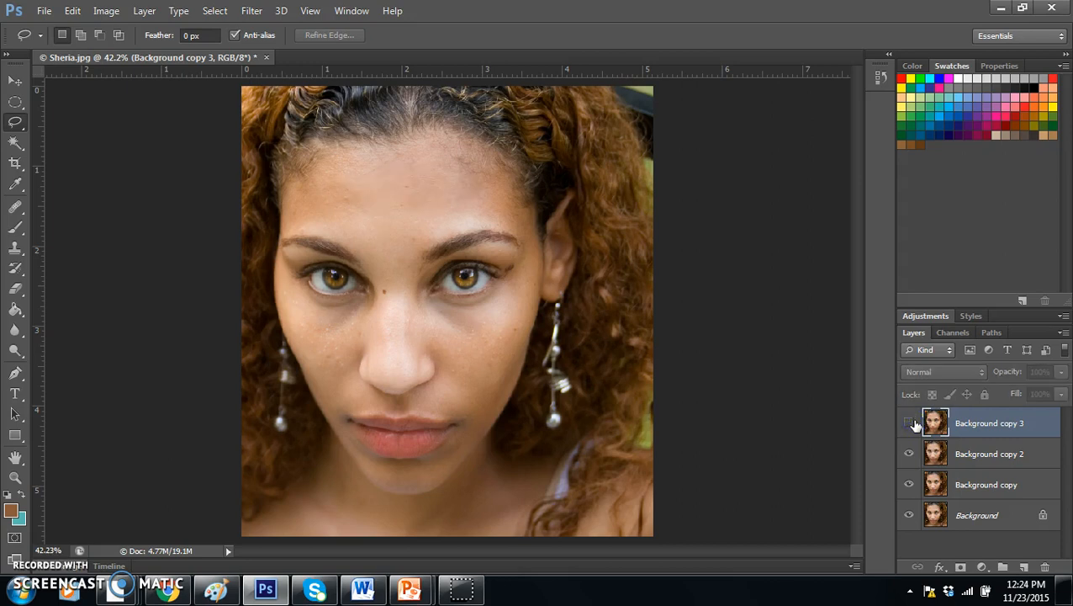
click(911, 424)
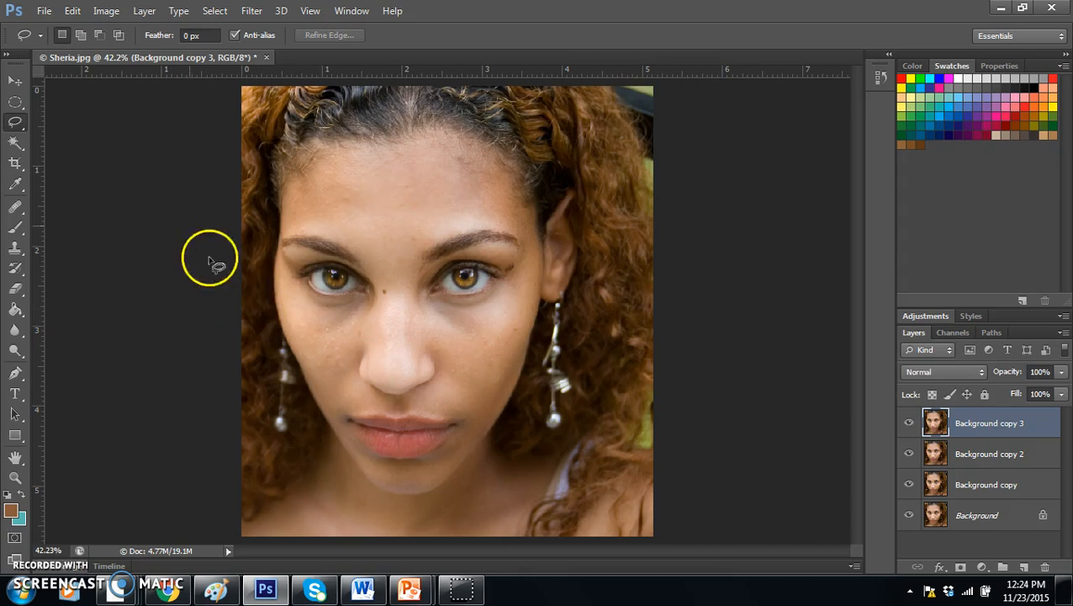
Lasso the cheek skin below the image-left eye and feather the selection by 15.5 px with Refine Edge
mouse_move(282, 286)
mouse_down()
mouse_move(365, 312)
mouse_move(359, 341)
mouse_move(293, 339)
mouse_up()
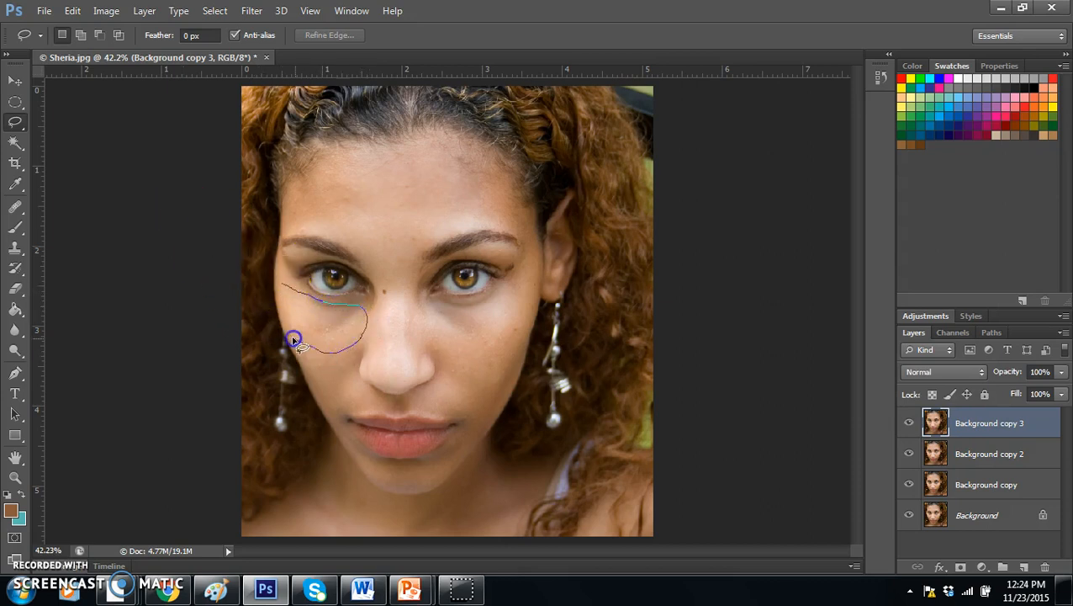
drag(281, 286, 280, 284)
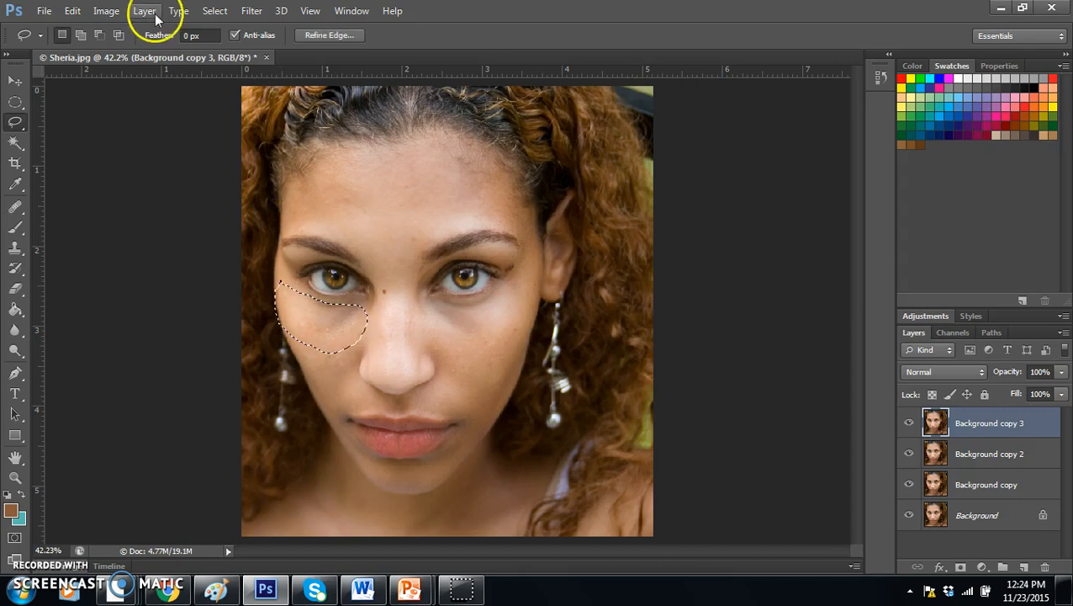
click(223, 11)
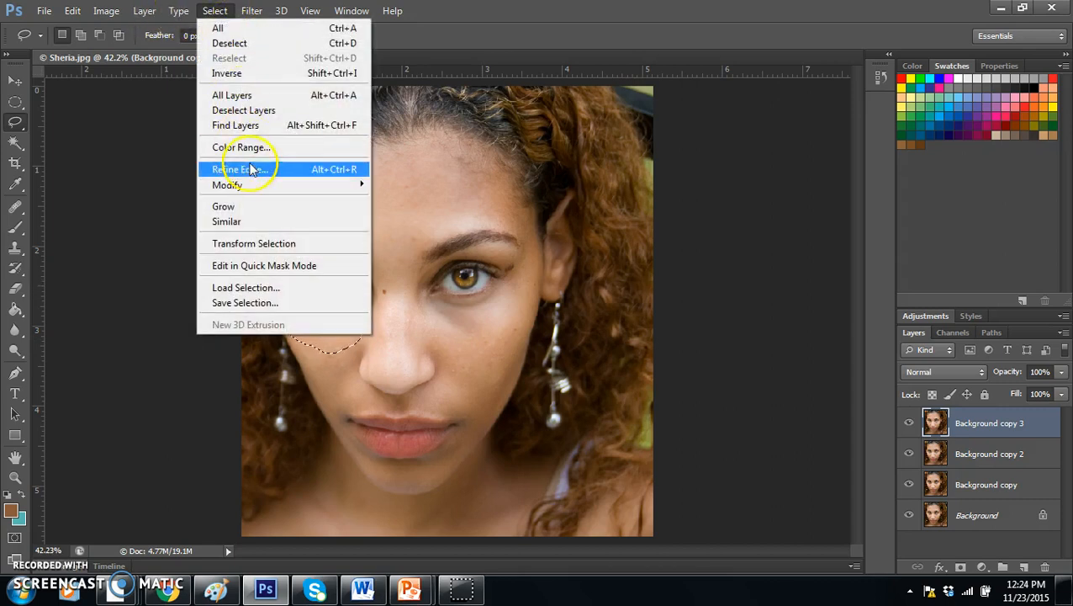
click(253, 169)
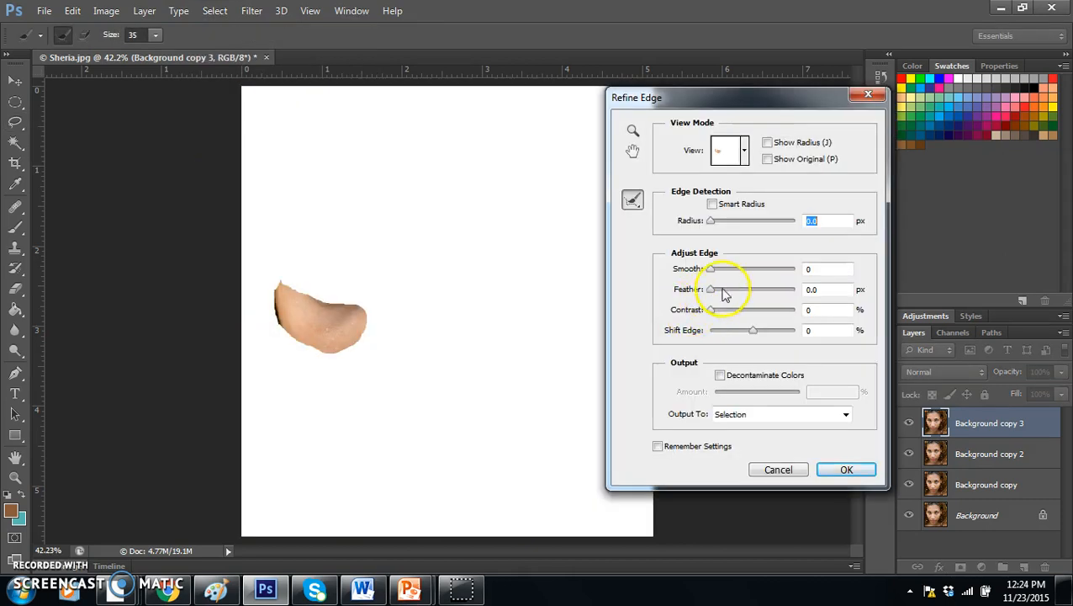
drag(730, 291, 746, 290)
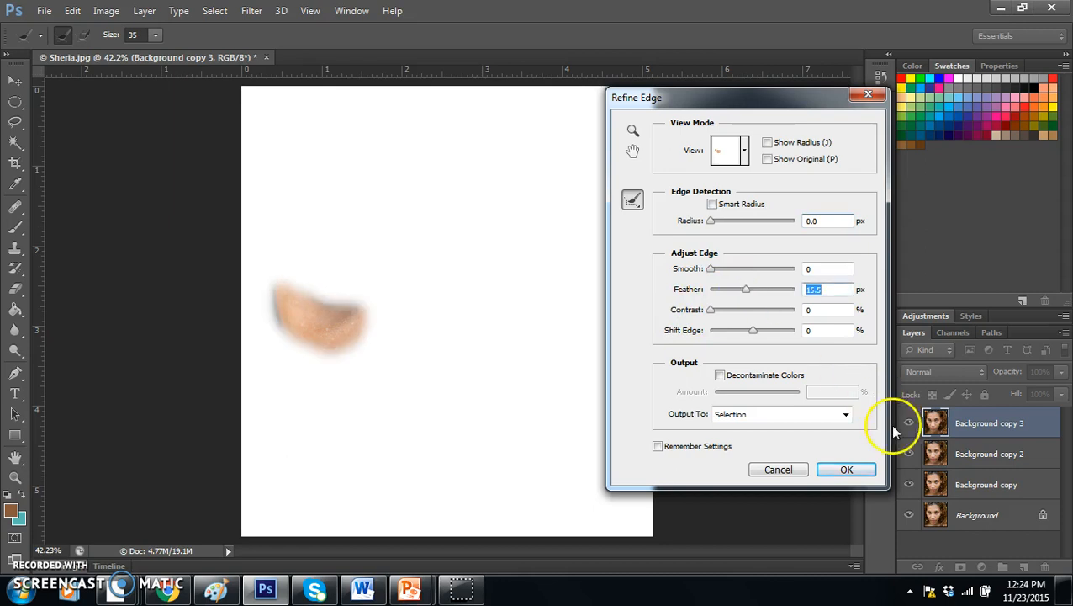
click(872, 471)
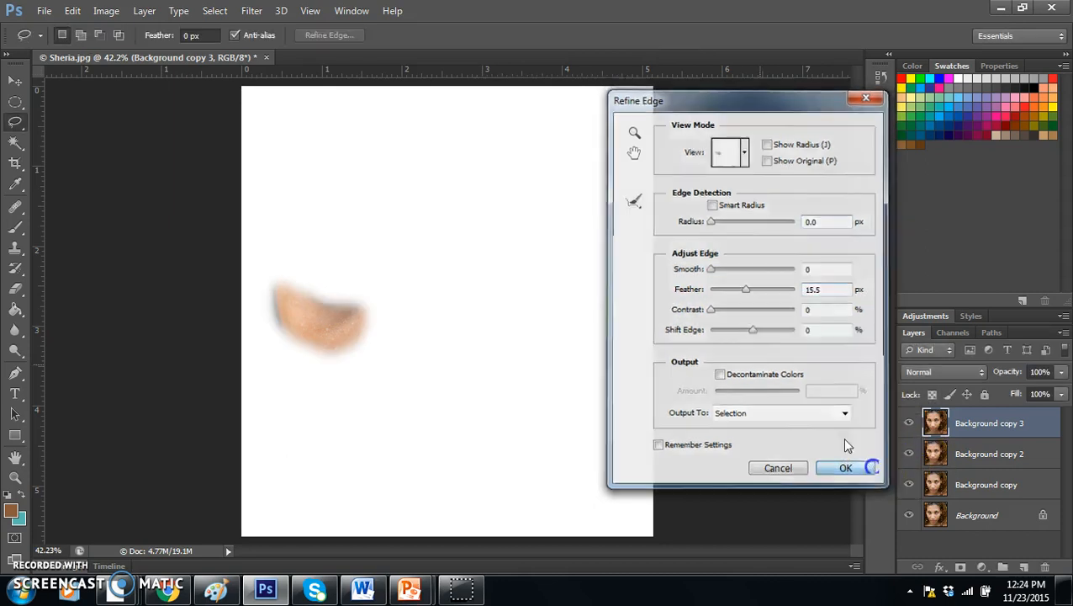
Repeat the last Gaussian Blur on the selected image-left cheek and clear the selection
click(250, 14)
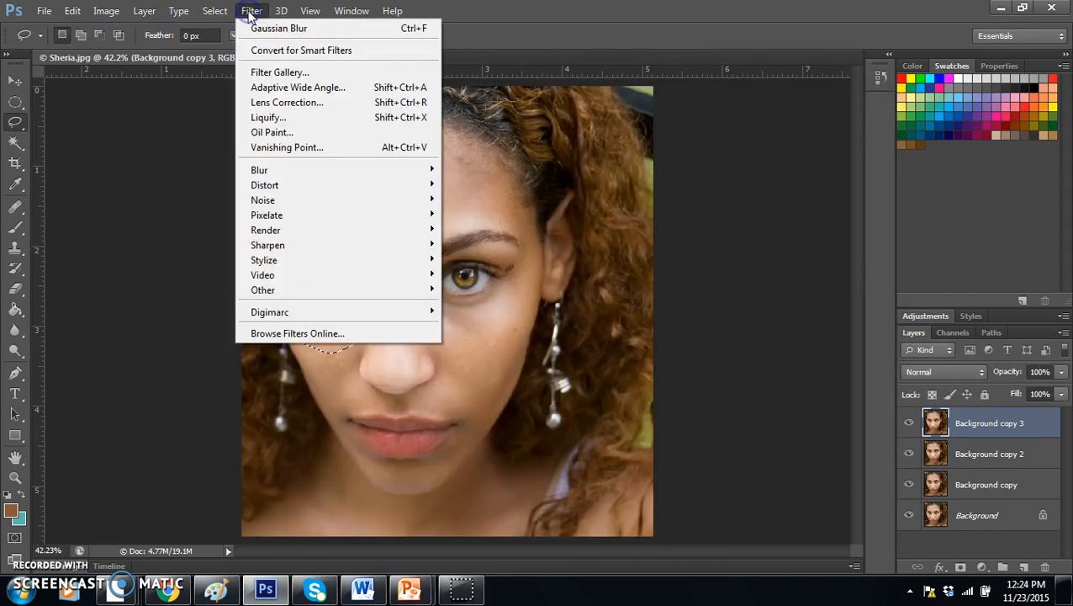
click(376, 31)
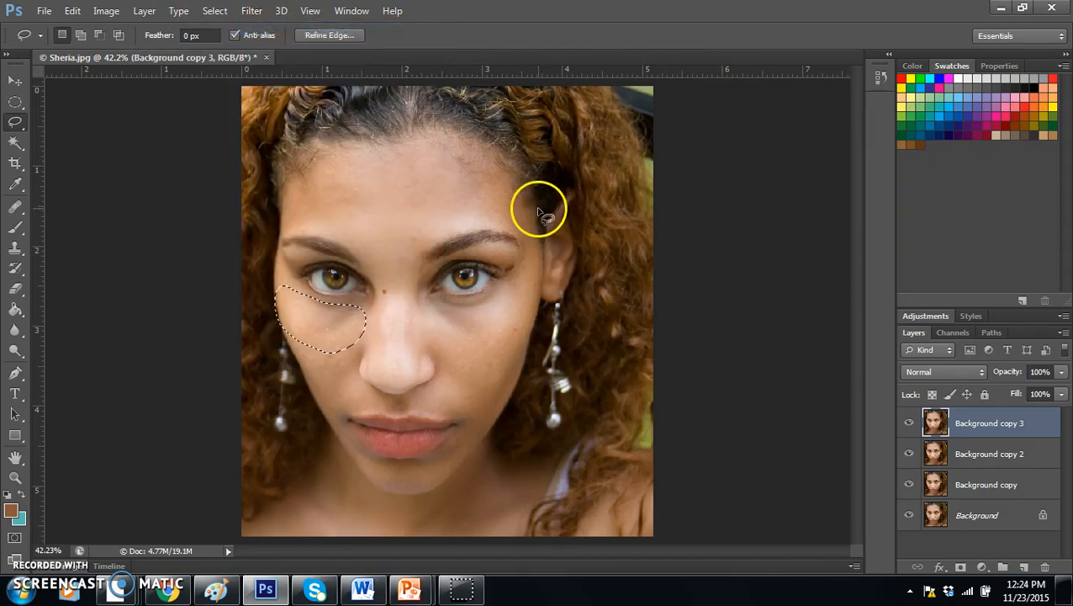
key(ctrl+d)
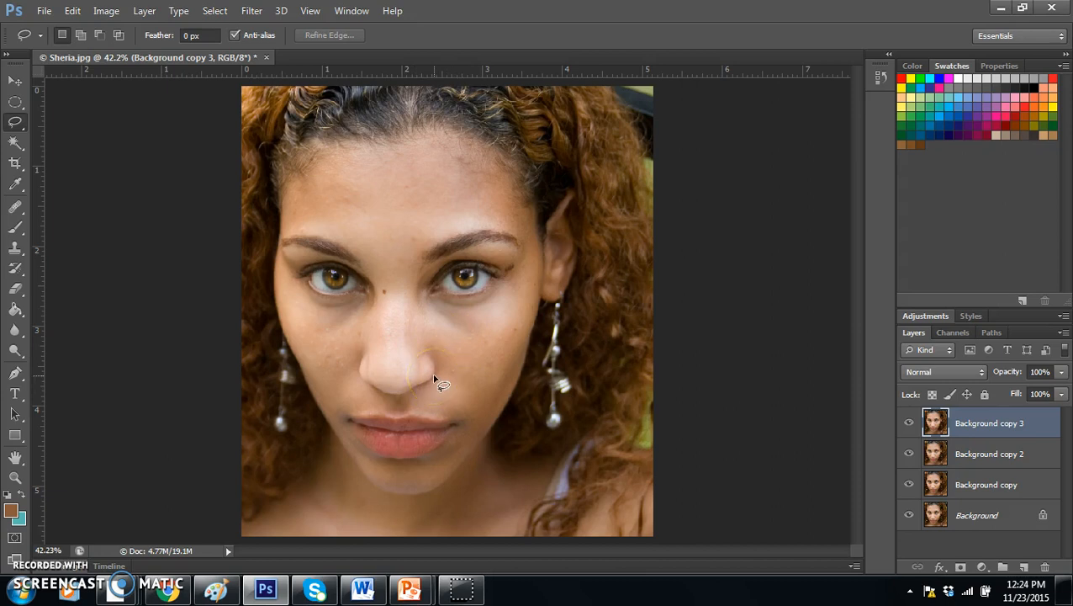
mouse_move(443, 342)
mouse_down()
mouse_move(464, 413)
mouse_move(485, 415)
mouse_move(508, 360)
mouse_move(483, 335)
mouse_up()
key(ctrl+d)
Toggle the visibility of Background copy 3 to check the smoothing on both cheeks, leaving the layer shown
click(908, 424)
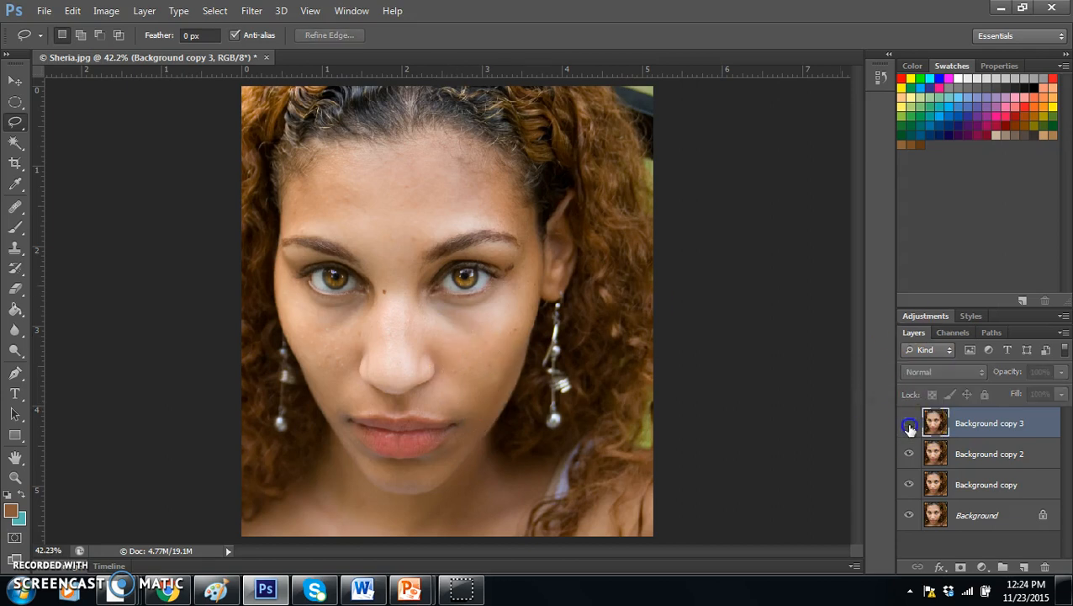
click(908, 424)
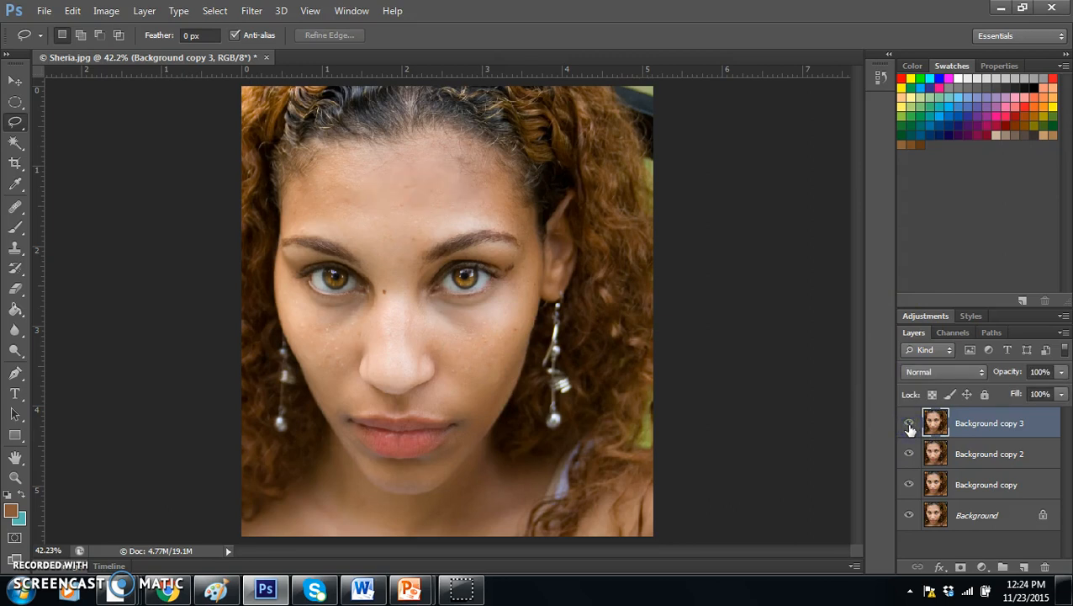
click(909, 423)
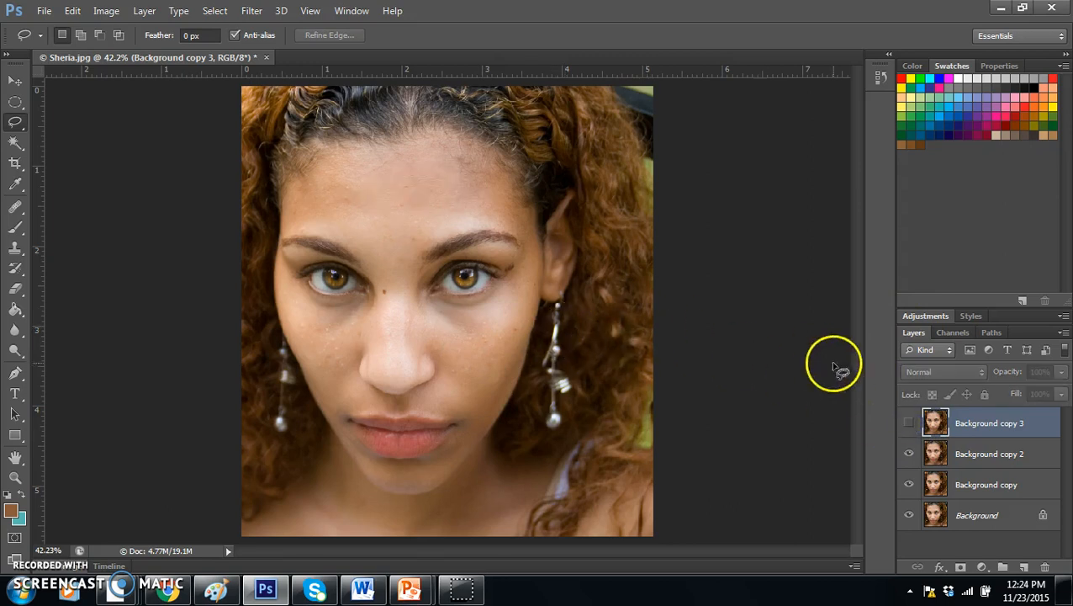
click(908, 424)
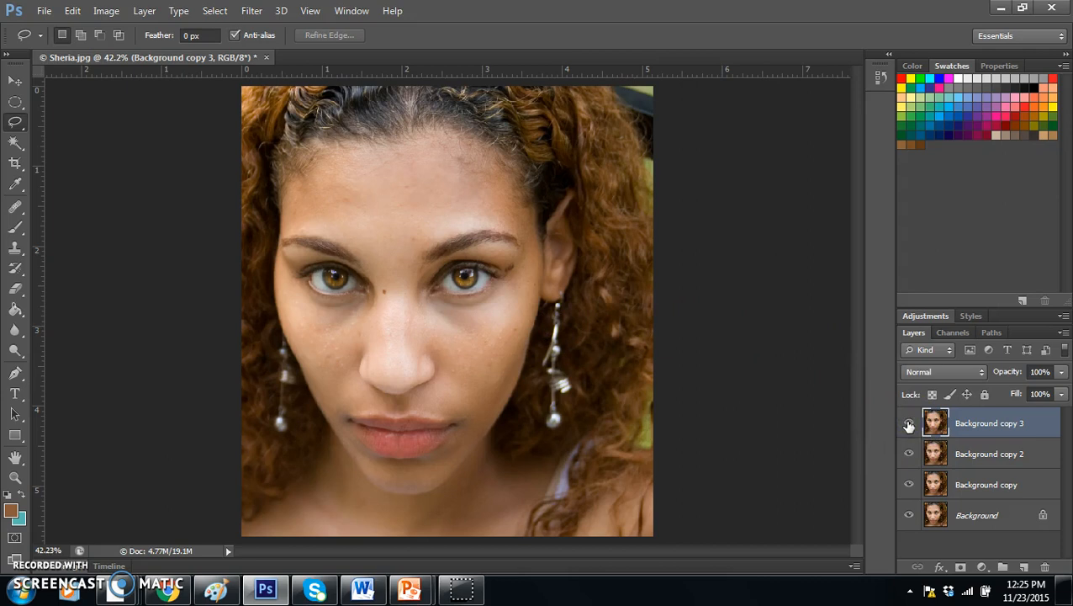
click(908, 424)
click(908, 424)
click(841, 370)
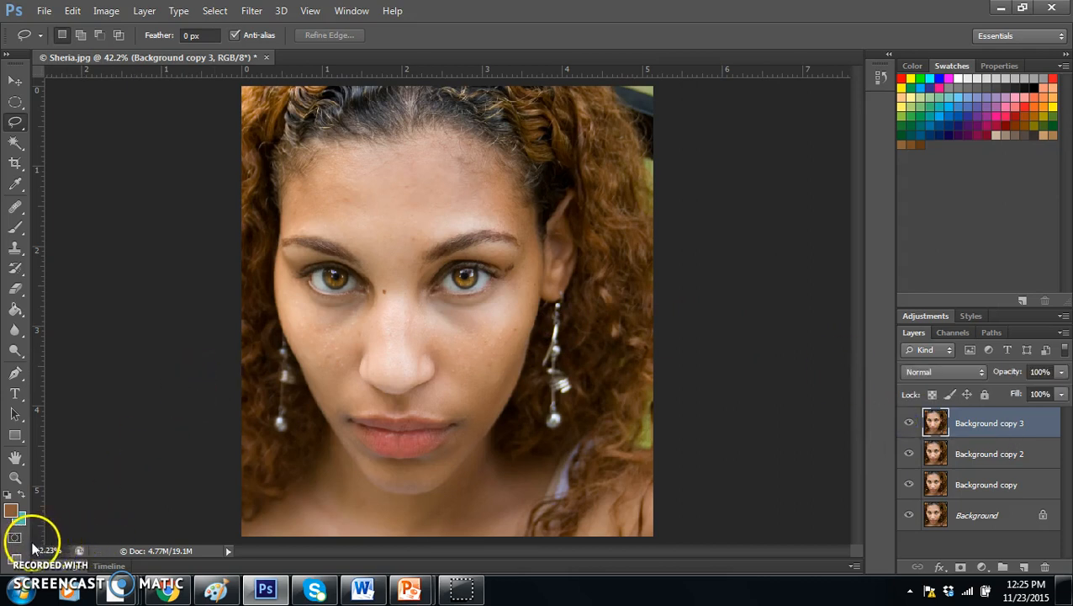
Set up the Sponge tool in Saturate mode with a flow of 11%
key(o)
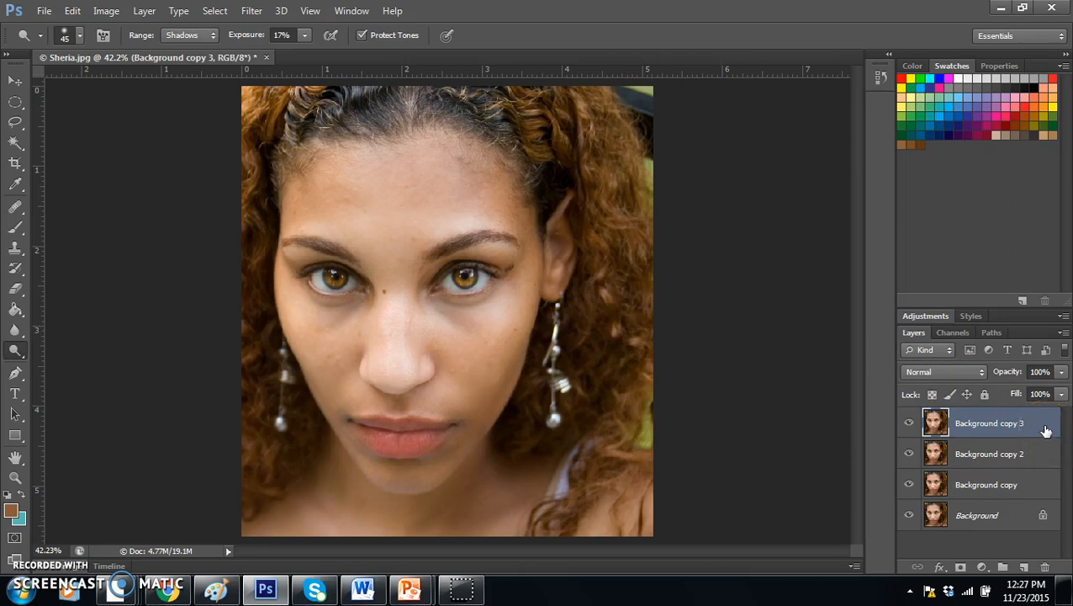
click(15, 353)
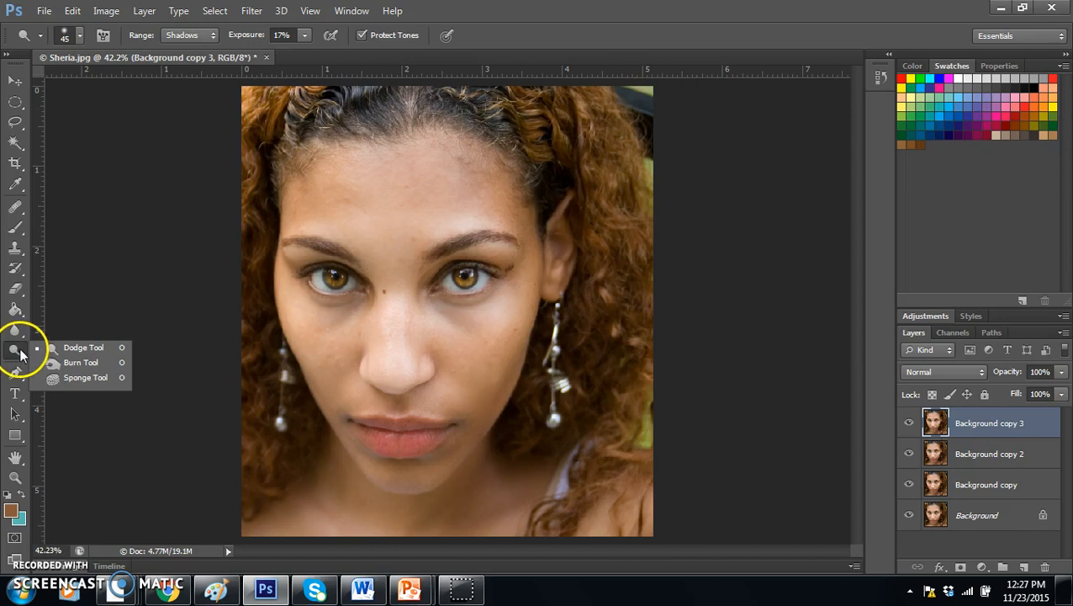
click(81, 378)
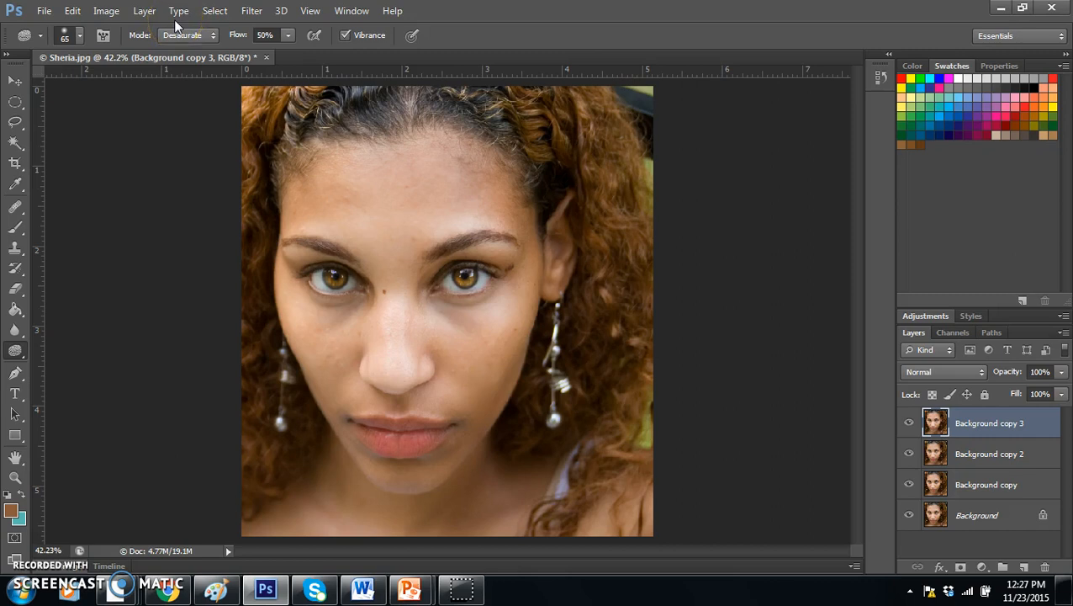
mouse_move(379, 430)
mouse_down()
mouse_move(420, 440)
mouse_move(398, 440)
mouse_move(414, 441)
mouse_move(372, 416)
mouse_up()
click(202, 35)
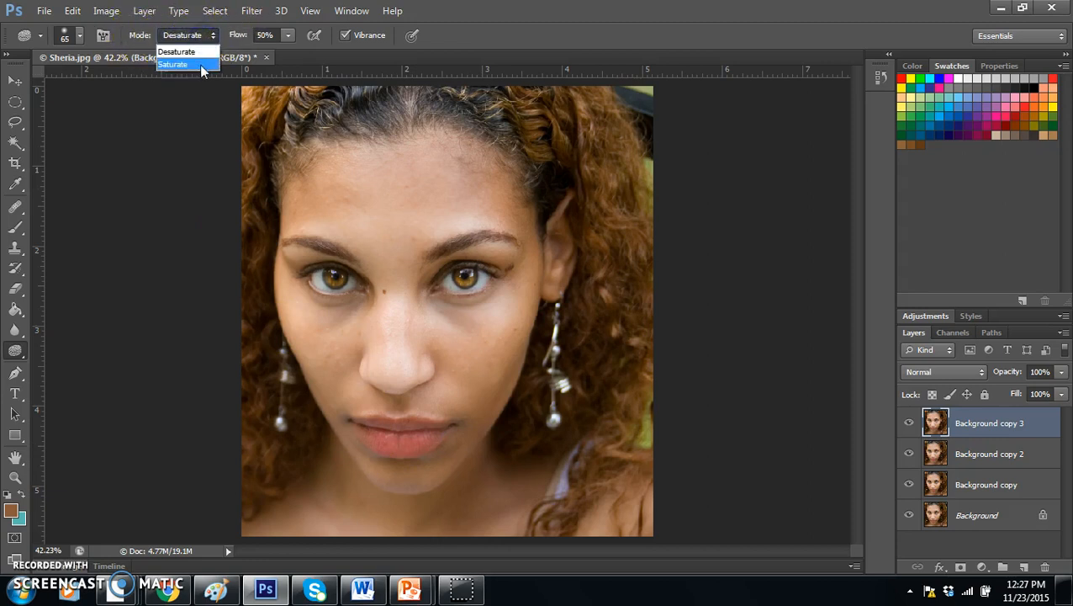
click(201, 64)
click(289, 36)
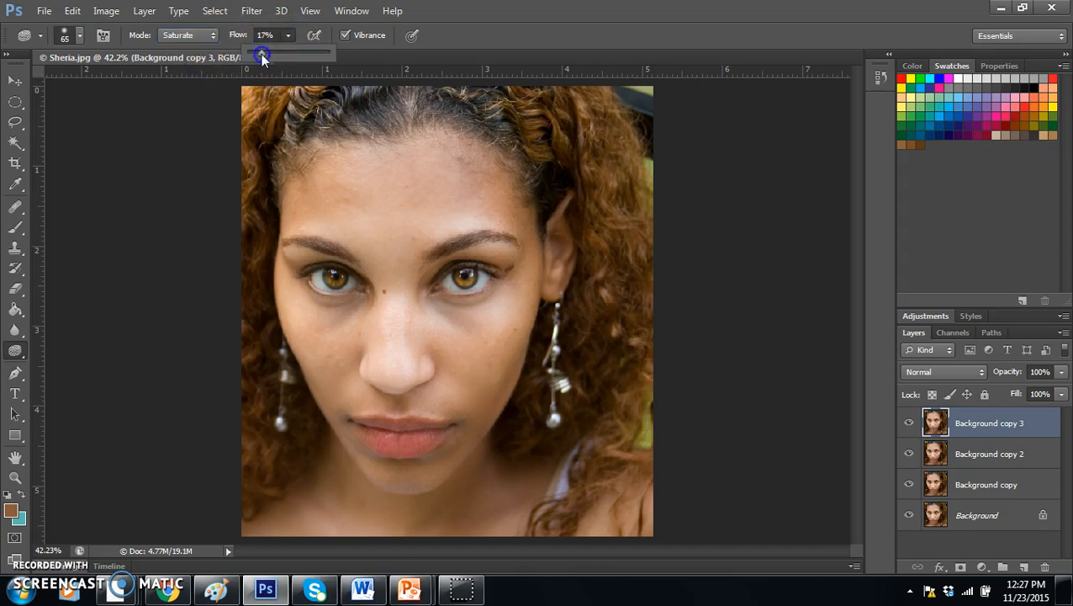
drag(258, 54, 257, 57)
Brush over the lips with the Sponge tool to saturate their color, and compare with Background copy 3 hidden
mouse_move(505, 425)
mouse_down()
mouse_move(447, 472)
mouse_move(432, 438)
mouse_up()
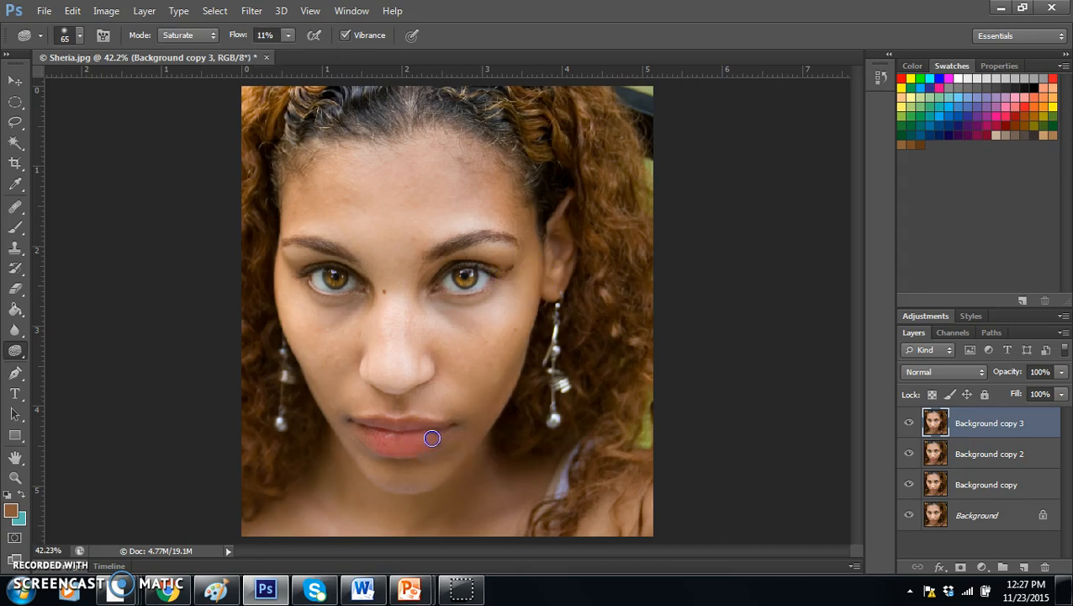
drag(367, 427, 360, 424)
click(909, 423)
click(909, 423)
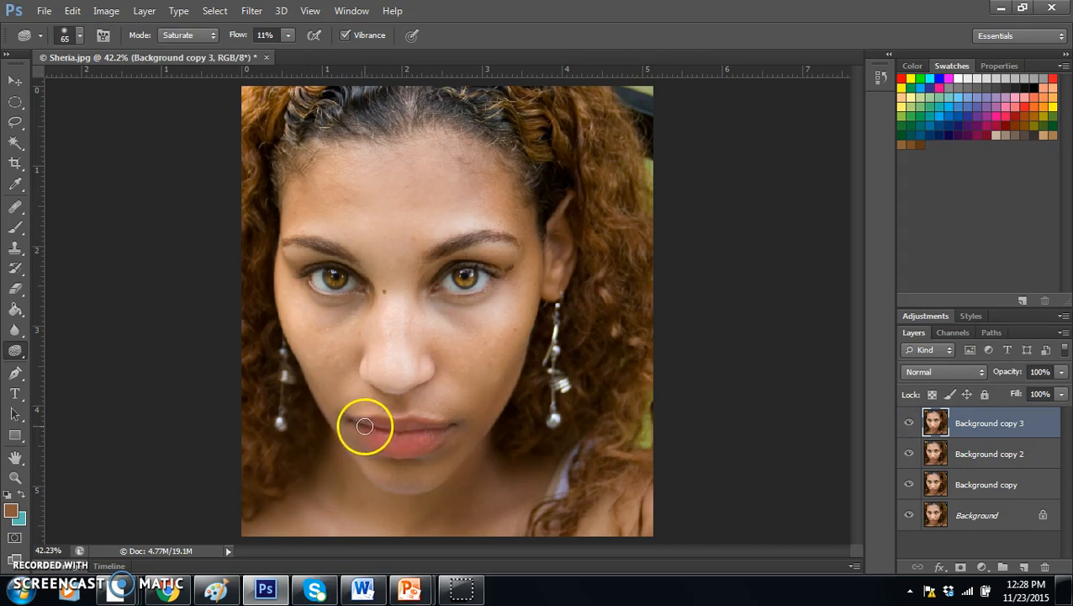
Reduce the Sponge flow to 6%, saturate the image-left part of the lips, and compare with Background copy 3 hidden
click(286, 37)
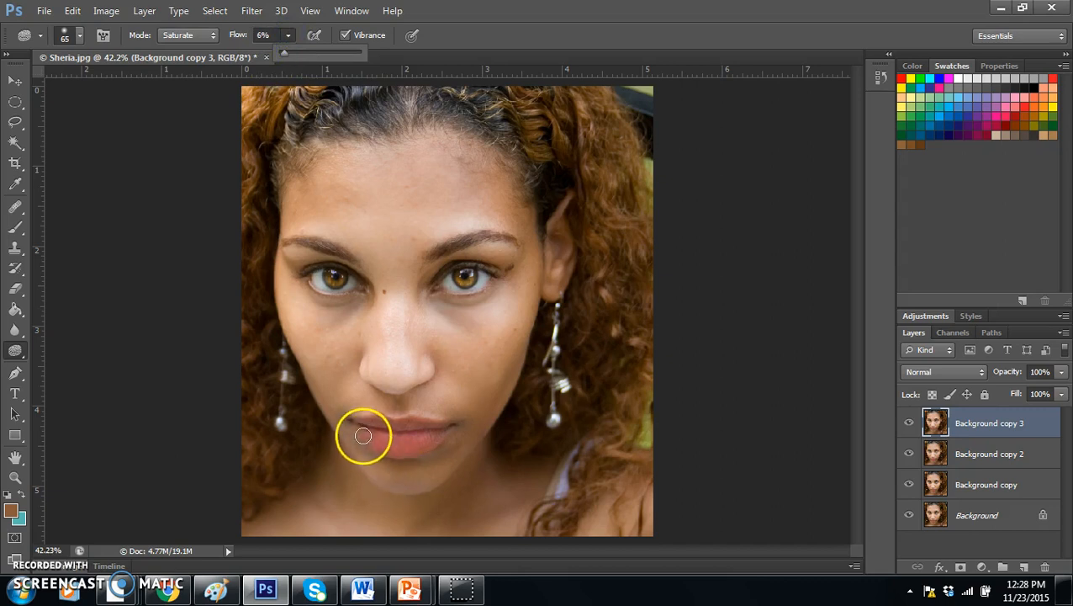
drag(362, 432, 378, 449)
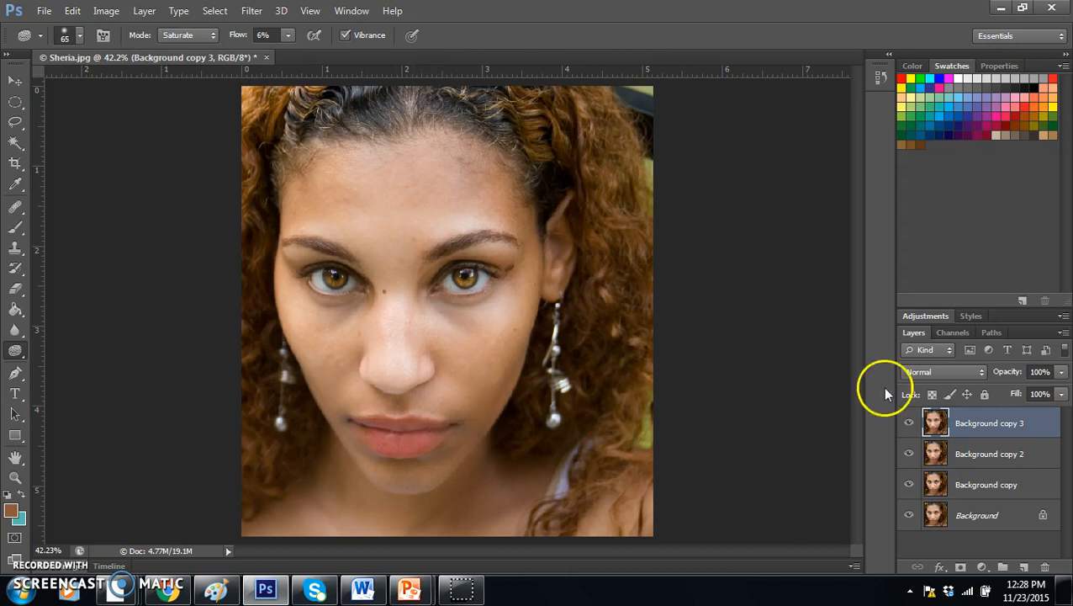
click(909, 424)
click(910, 424)
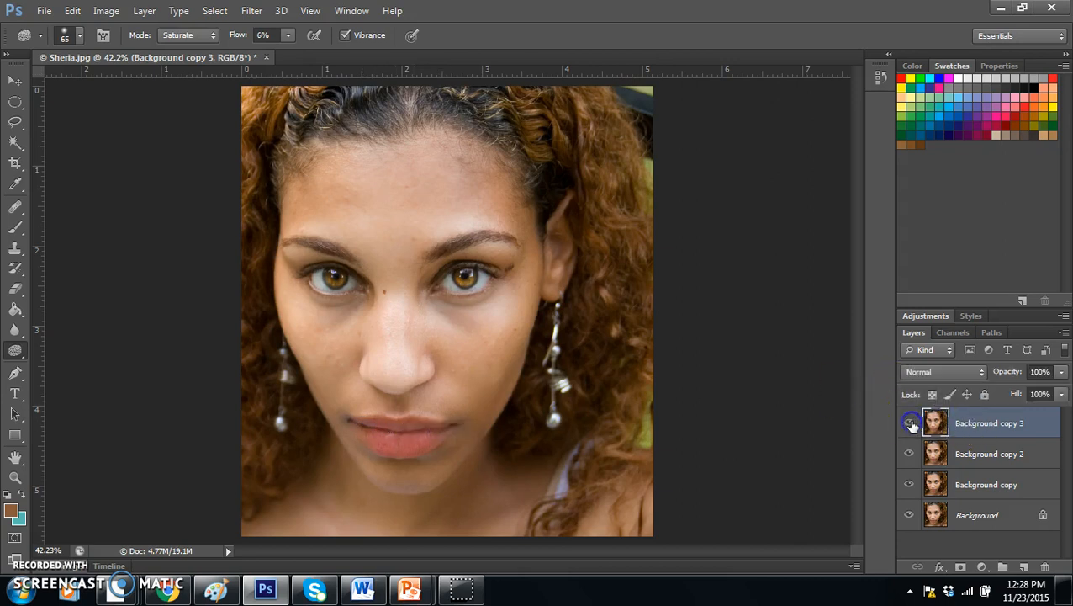
Touch up the upper lip's saturation with the Sponge tool, toggling Background copy 3 to compare before and after
click(911, 425)
click(911, 425)
click(911, 425)
click(911, 425)
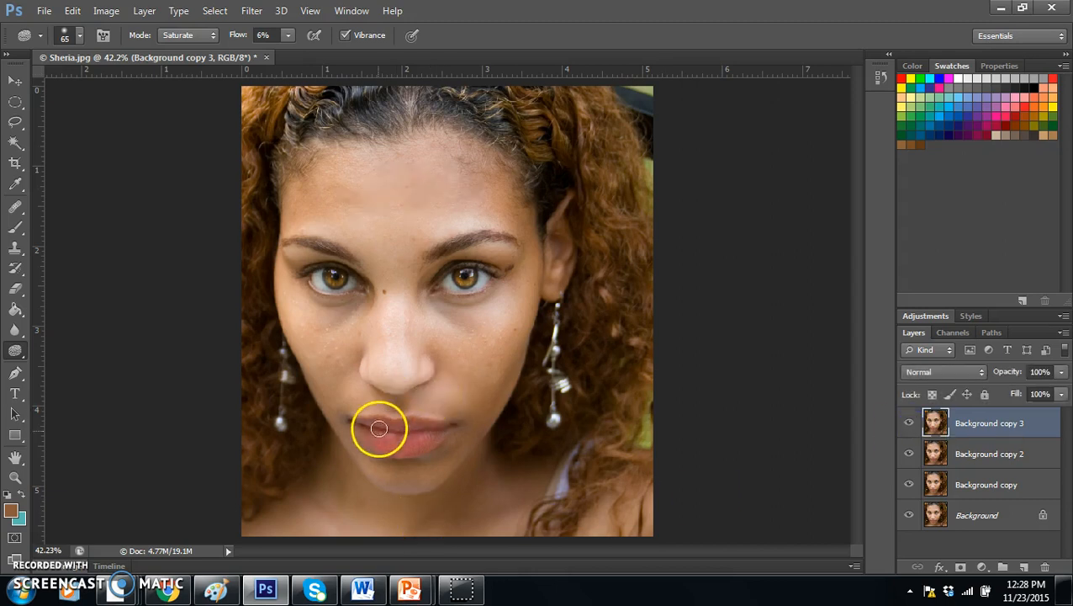
mouse_move(379, 421)
mouse_down()
mouse_move(425, 419)
mouse_move(413, 420)
mouse_move(445, 429)
mouse_move(423, 449)
mouse_move(362, 430)
mouse_move(408, 454)
mouse_move(469, 434)
mouse_move(365, 420)
mouse_up()
click(910, 424)
click(911, 424)
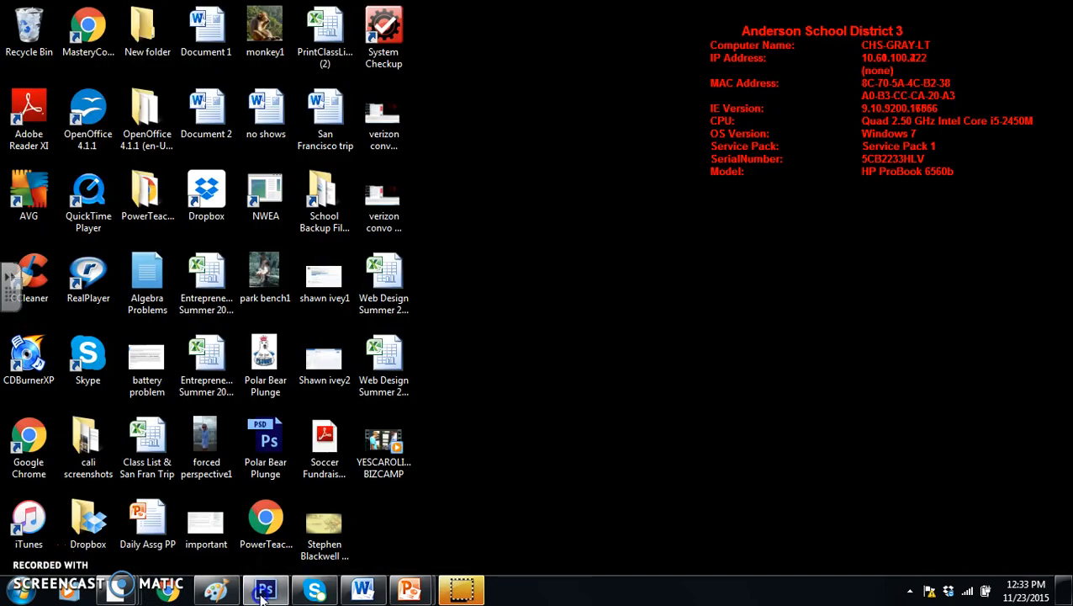
Switch back to Photoshop, add a new empty layer above Background copy 3, and sample a skin tone from the forehead
click(264, 590)
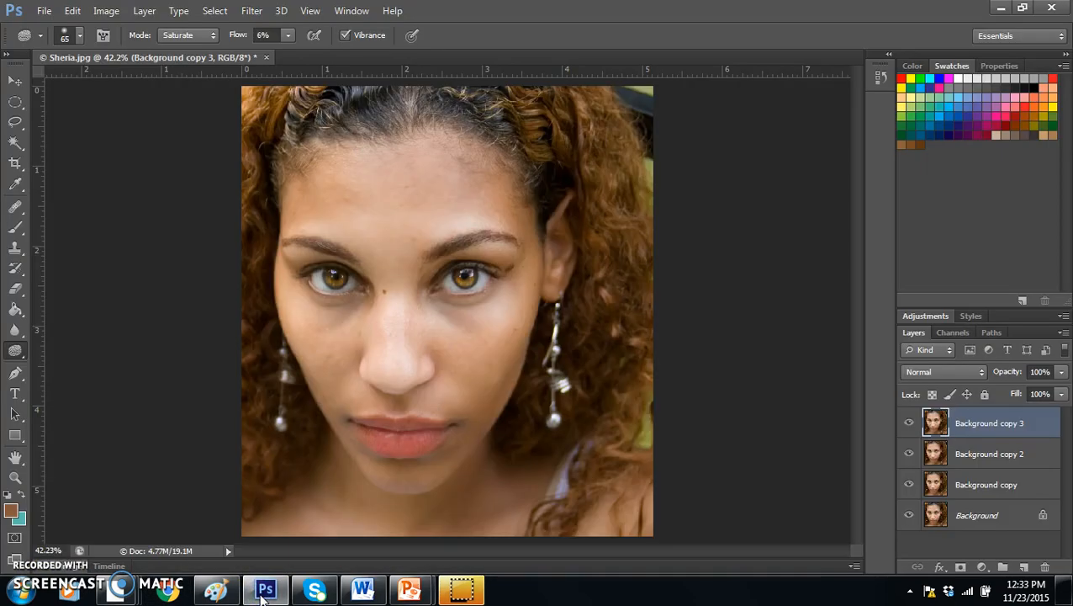
click(1022, 567)
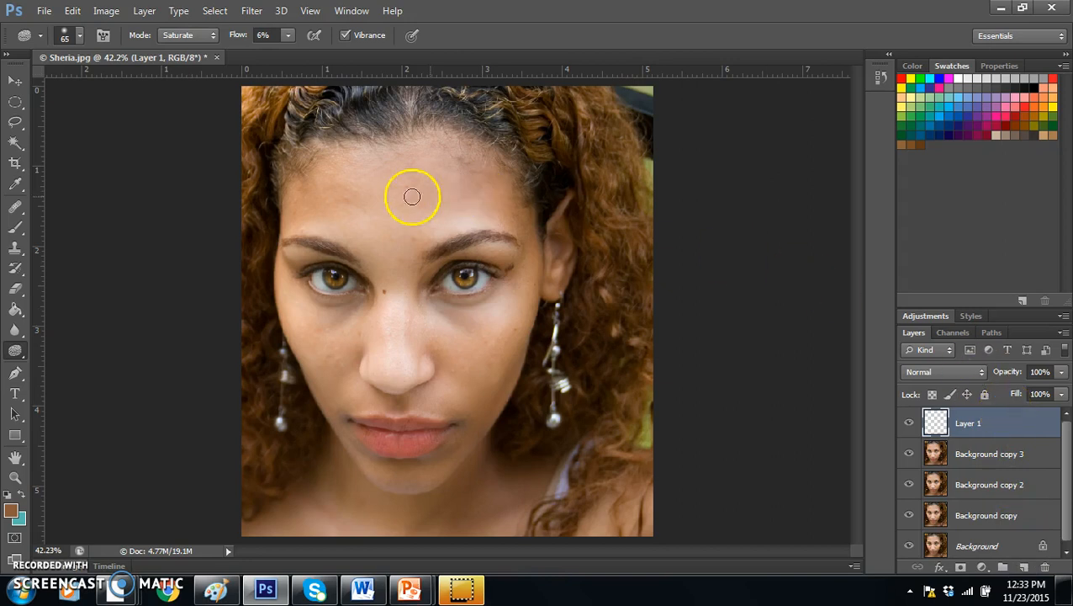
click(17, 185)
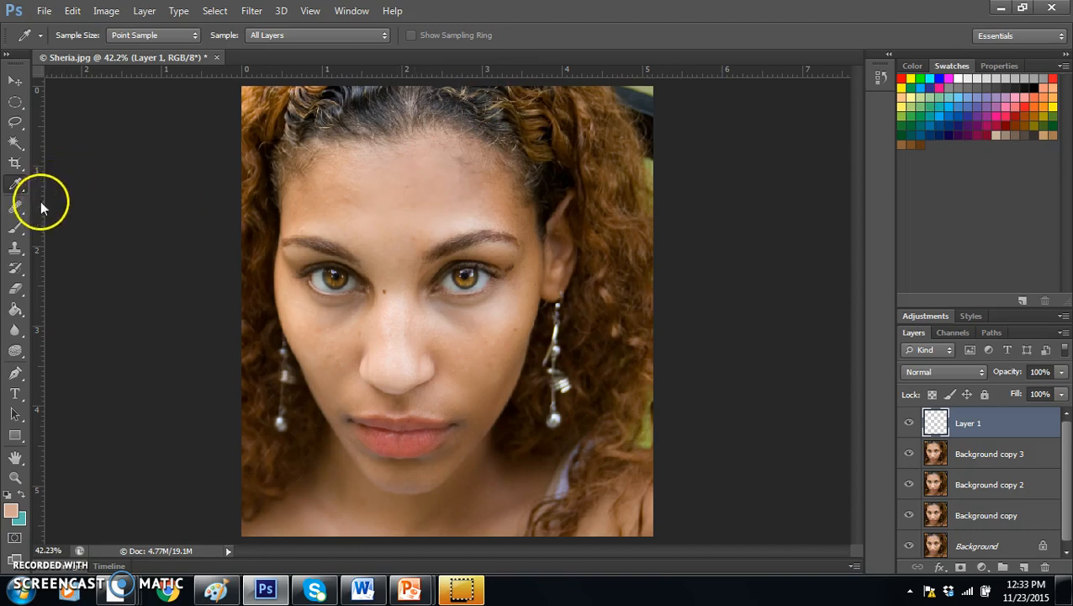
Set up a soft round Brush with a size of 66 px and 0% hardness
click(18, 229)
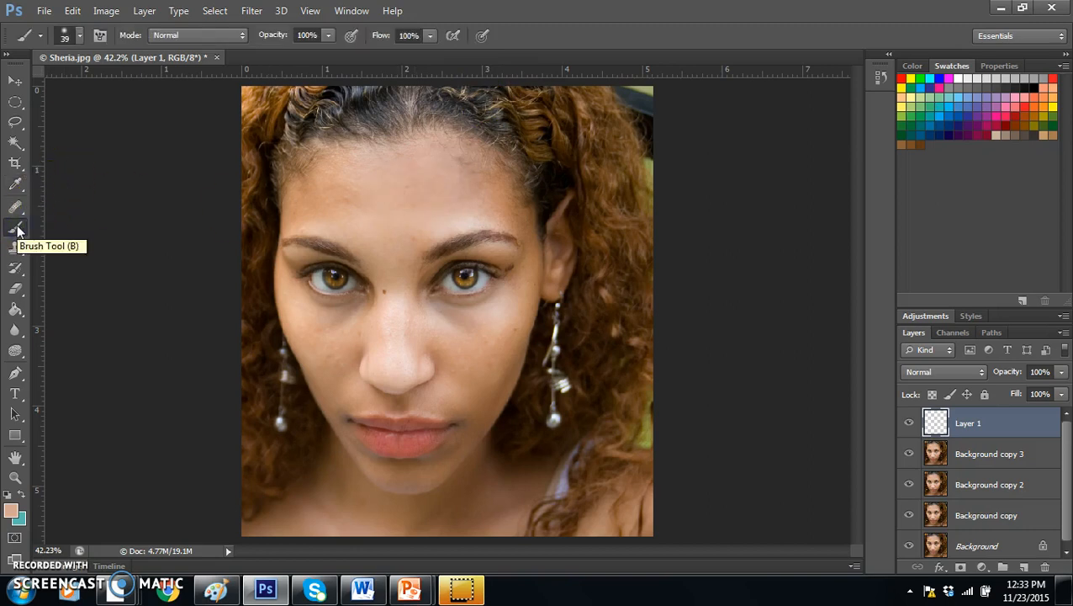
click(79, 38)
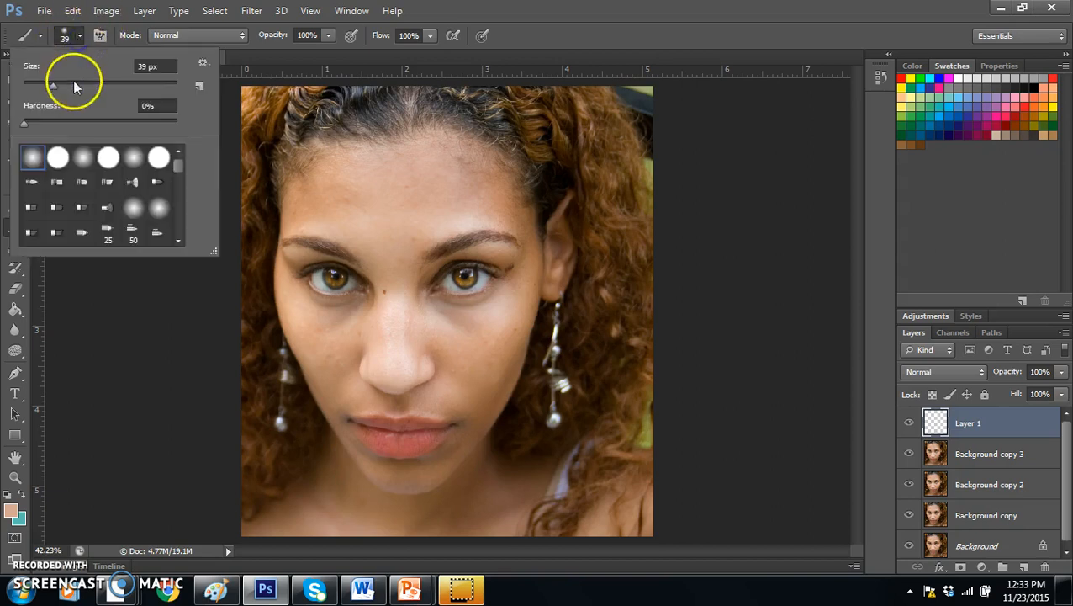
click(34, 162)
drag(53, 85, 73, 84)
click(419, 222)
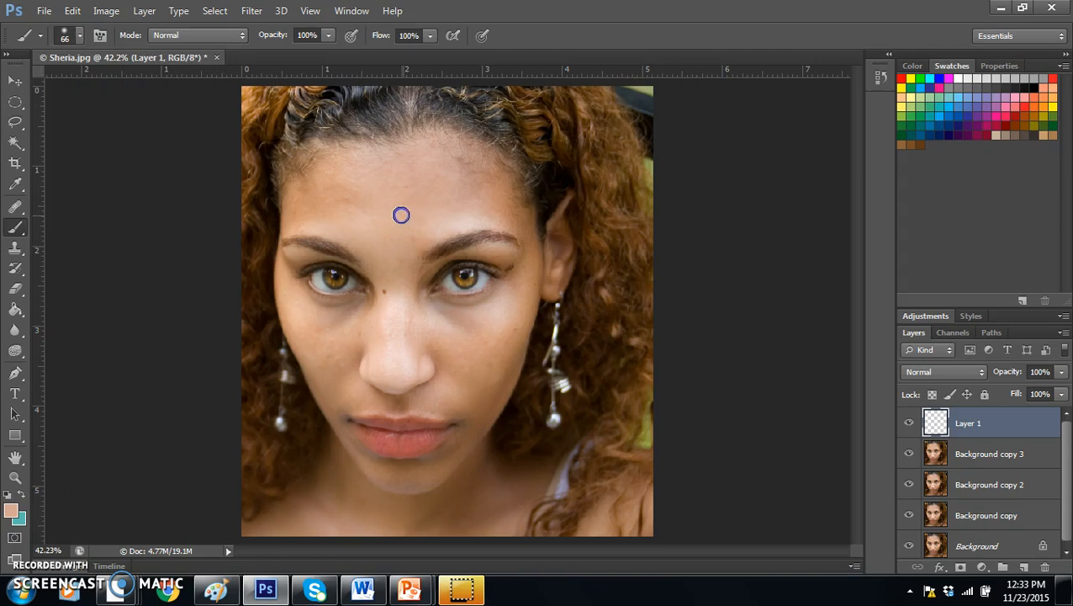
Paint the whole forehead down to the eyebrows with the sampled skin tone on Layer 1
mouse_move(402, 195)
mouse_down()
mouse_move(462, 180)
mouse_move(348, 193)
mouse_move(443, 170)
mouse_move(337, 176)
mouse_move(442, 159)
mouse_move(481, 181)
mouse_move(458, 158)
mouse_up()
mouse_move(391, 157)
mouse_down()
mouse_move(331, 169)
mouse_move(291, 212)
mouse_move(361, 218)
mouse_move(344, 199)
mouse_up()
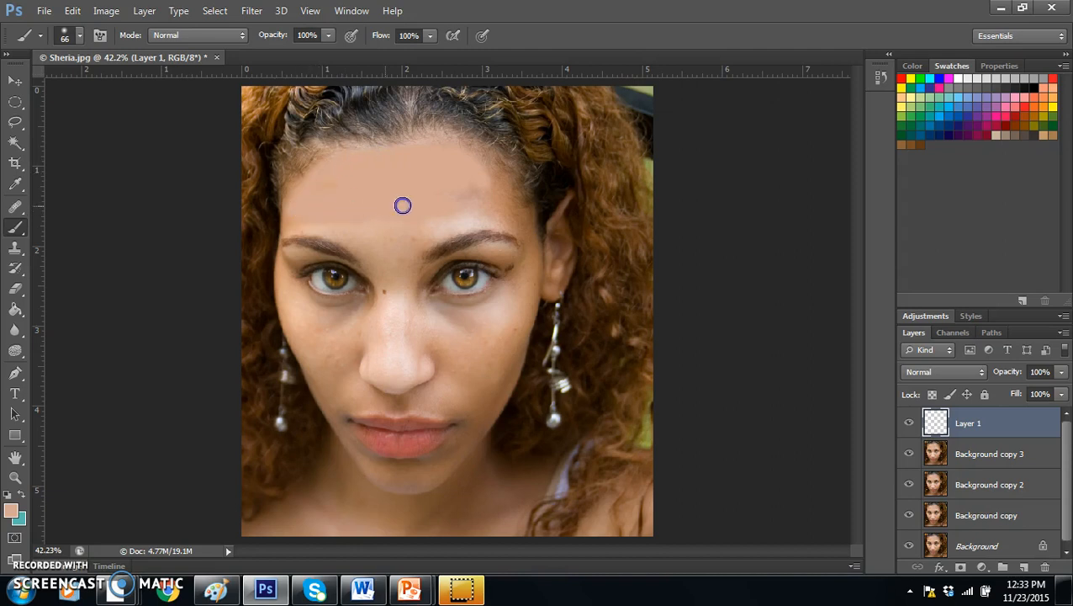
mouse_move(479, 201)
mouse_down()
mouse_move(460, 183)
mouse_move(495, 199)
mouse_move(491, 188)
mouse_move(456, 145)
mouse_move(492, 159)
mouse_move(517, 188)
mouse_move(522, 213)
mouse_move(491, 178)
mouse_move(528, 238)
mouse_move(503, 221)
mouse_move(438, 218)
mouse_up()
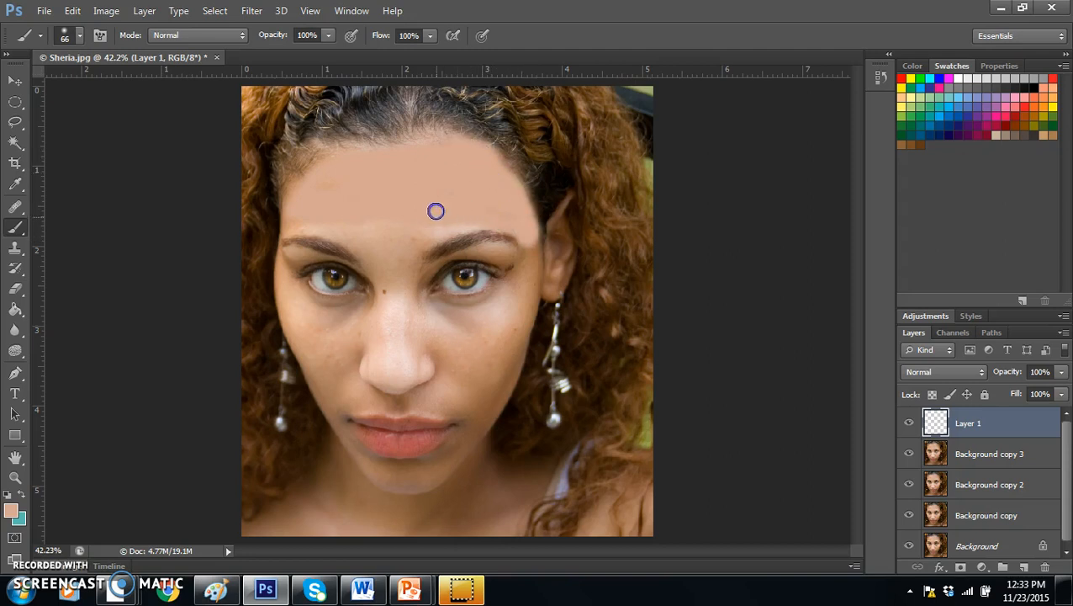
drag(365, 227, 285, 220)
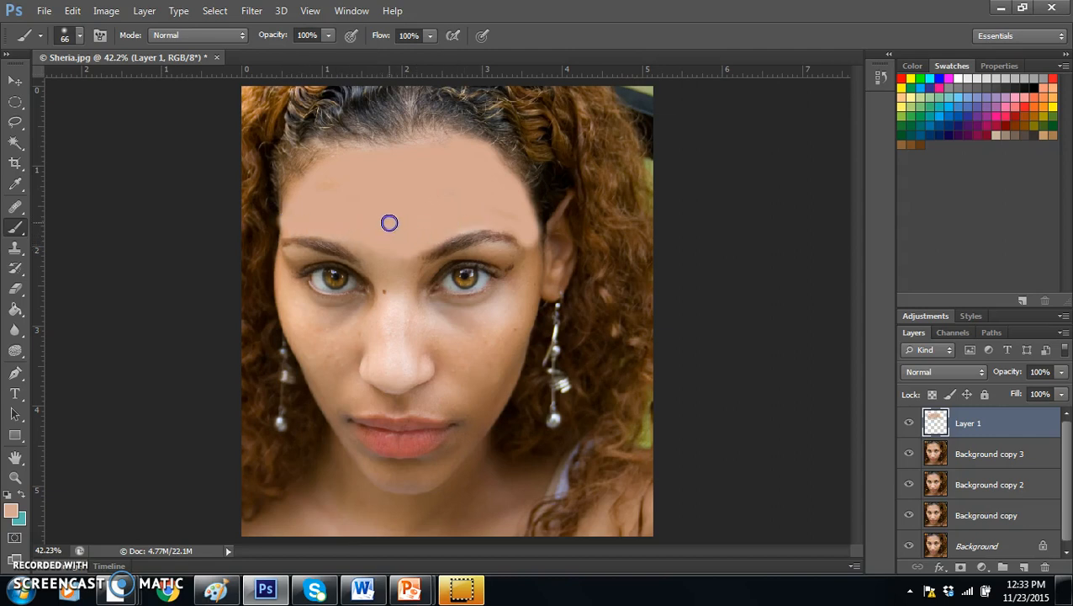
Sample a darker skin tone from the bridge of the nose and brush it between and above the eyebrows
click(15, 184)
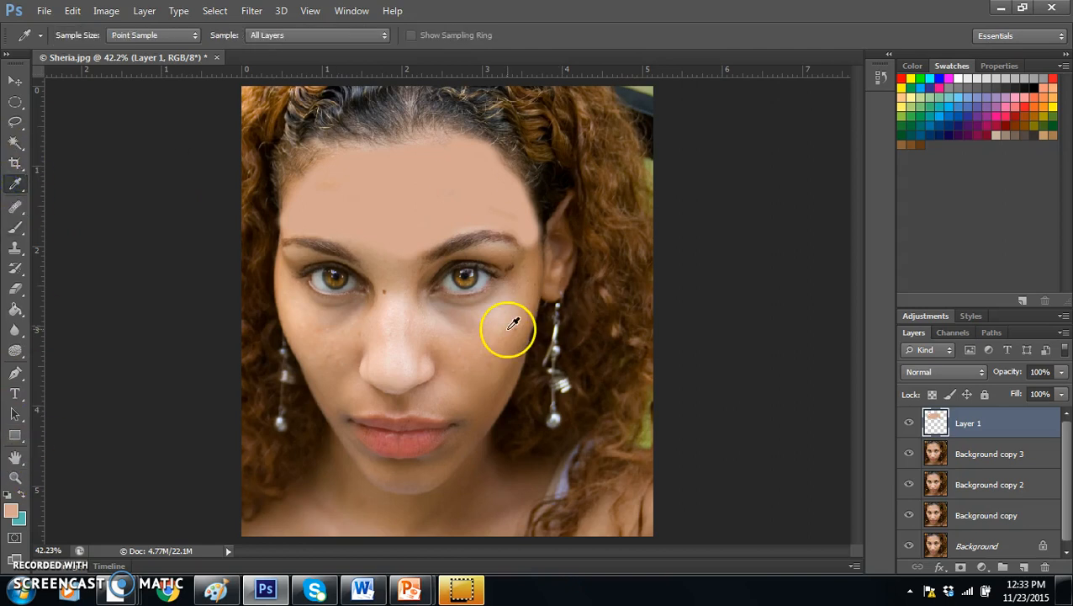
click(394, 283)
click(15, 225)
click(433, 242)
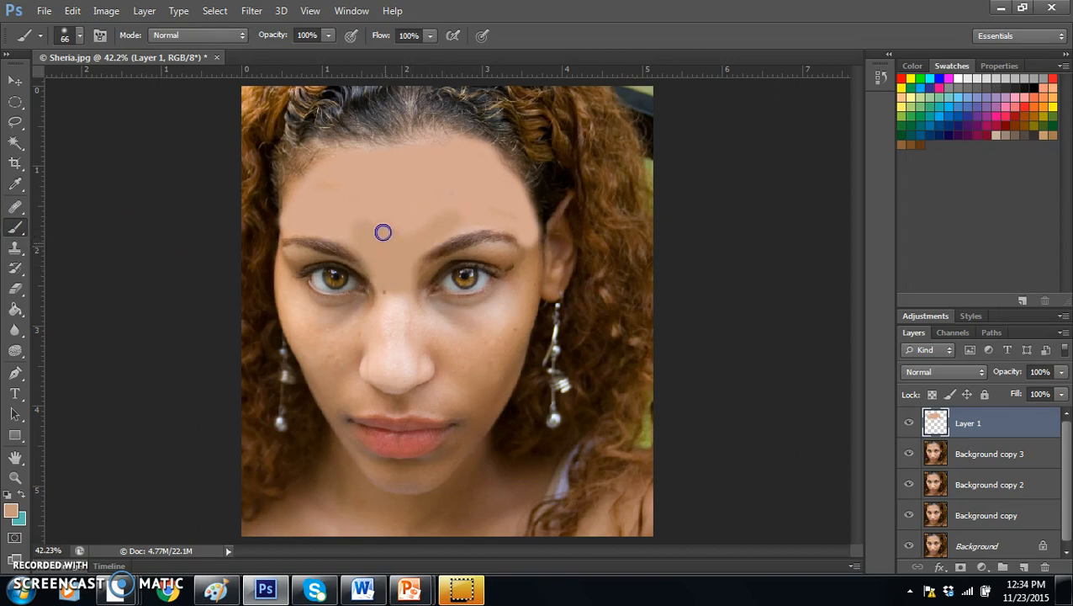
click(287, 282)
Sample a skin tone and paint it under the image-right eye and over the upper cheek
click(17, 185)
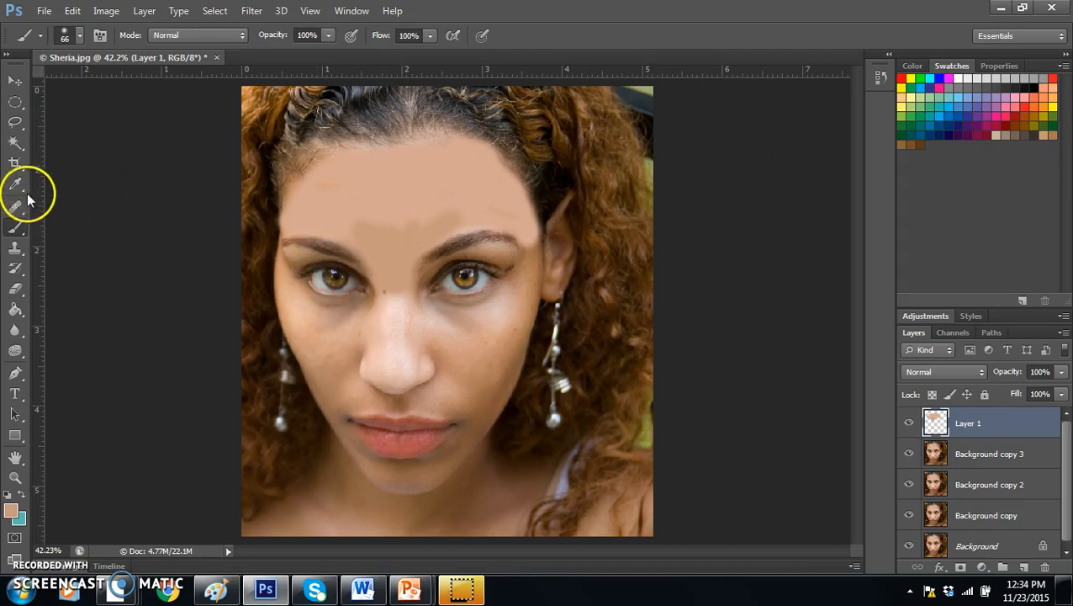
click(425, 191)
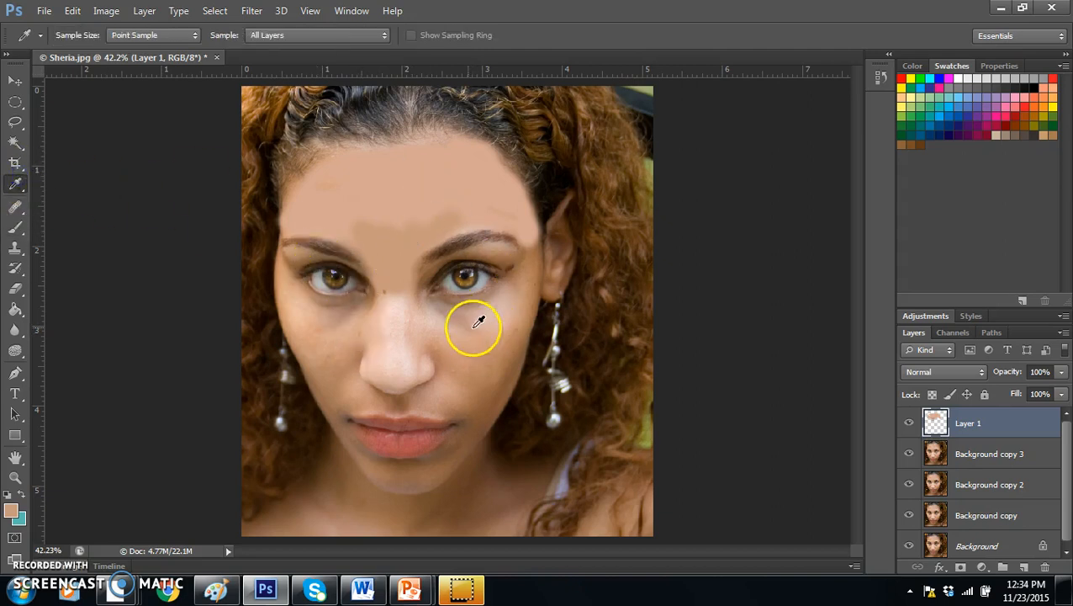
click(17, 227)
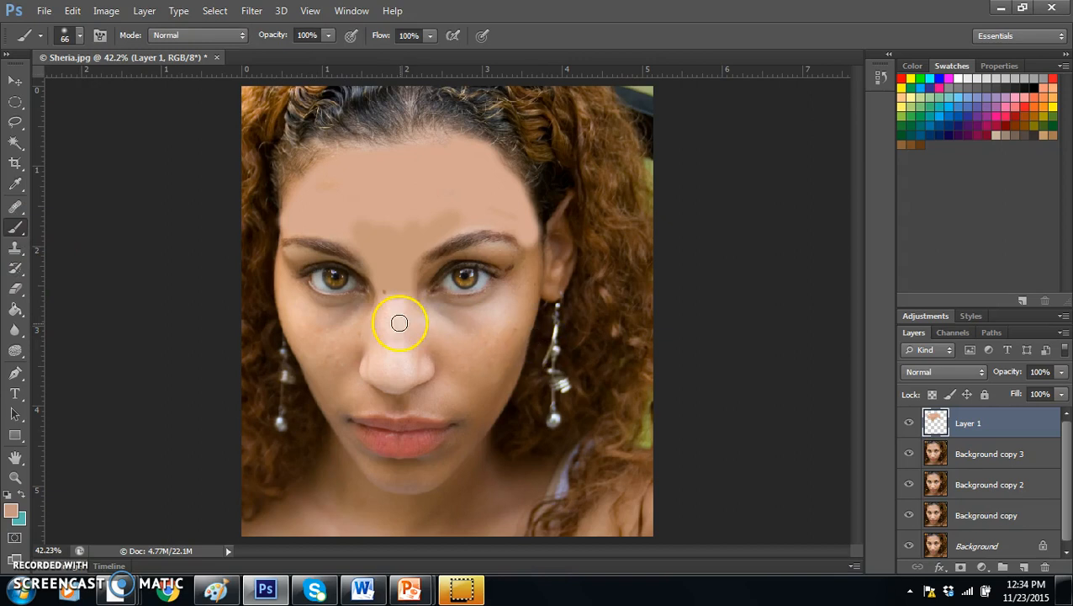
mouse_move(424, 314)
mouse_down()
mouse_move(482, 325)
mouse_move(515, 314)
mouse_move(479, 321)
mouse_move(432, 307)
mouse_move(474, 313)
mouse_move(513, 288)
mouse_move(445, 320)
mouse_move(513, 294)
mouse_move(524, 248)
mouse_move(517, 318)
mouse_move(437, 338)
mouse_move(405, 292)
mouse_move(437, 308)
mouse_move(438, 334)
mouse_move(489, 348)
mouse_move(455, 331)
mouse_up()
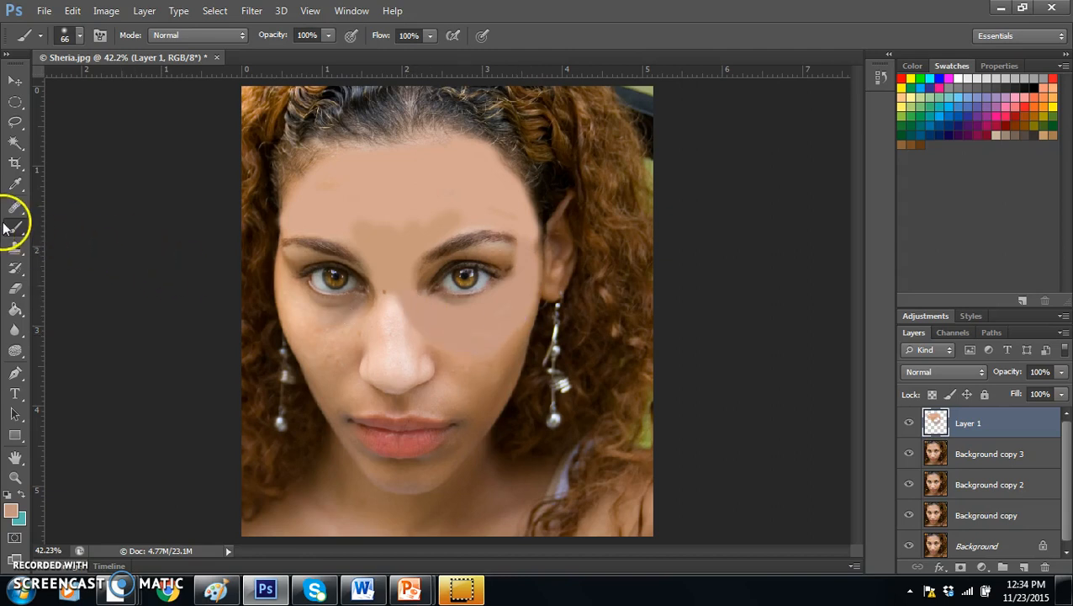
Sample the cheek's skin tone and paint it under and beside the image-left eye
click(16, 182)
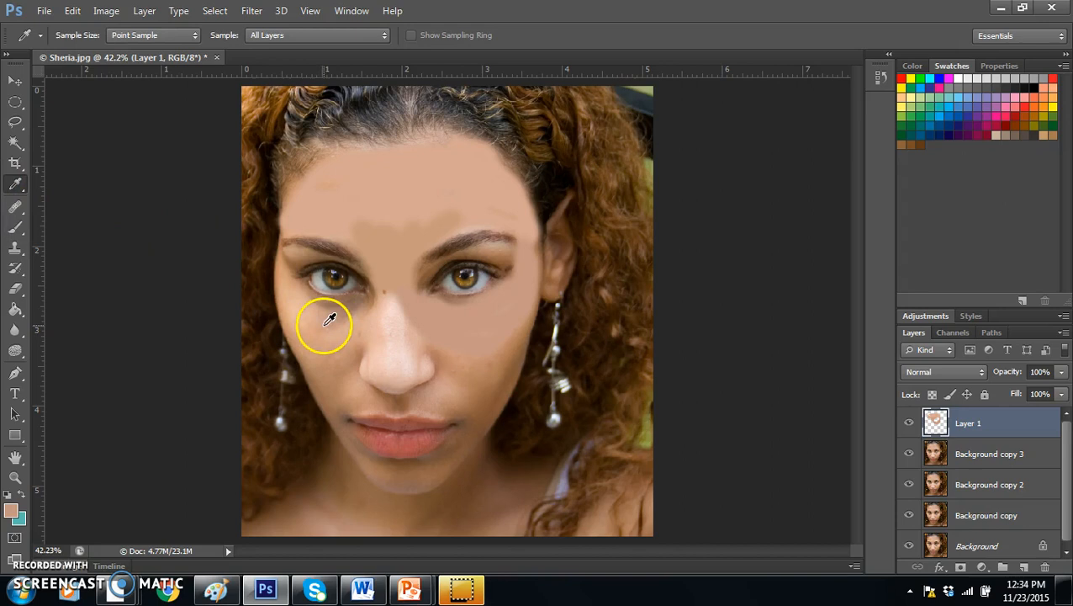
click(16, 227)
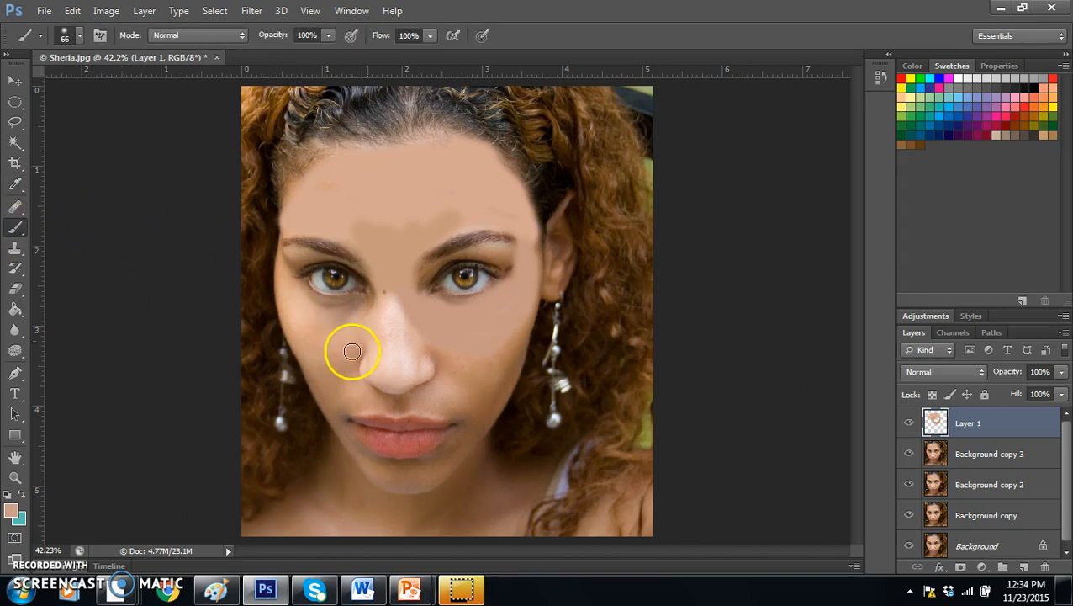
mouse_move(326, 306)
mouse_down()
mouse_move(367, 301)
mouse_move(314, 301)
mouse_move(285, 249)
mouse_move(279, 297)
mouse_move(315, 358)
mouse_up()
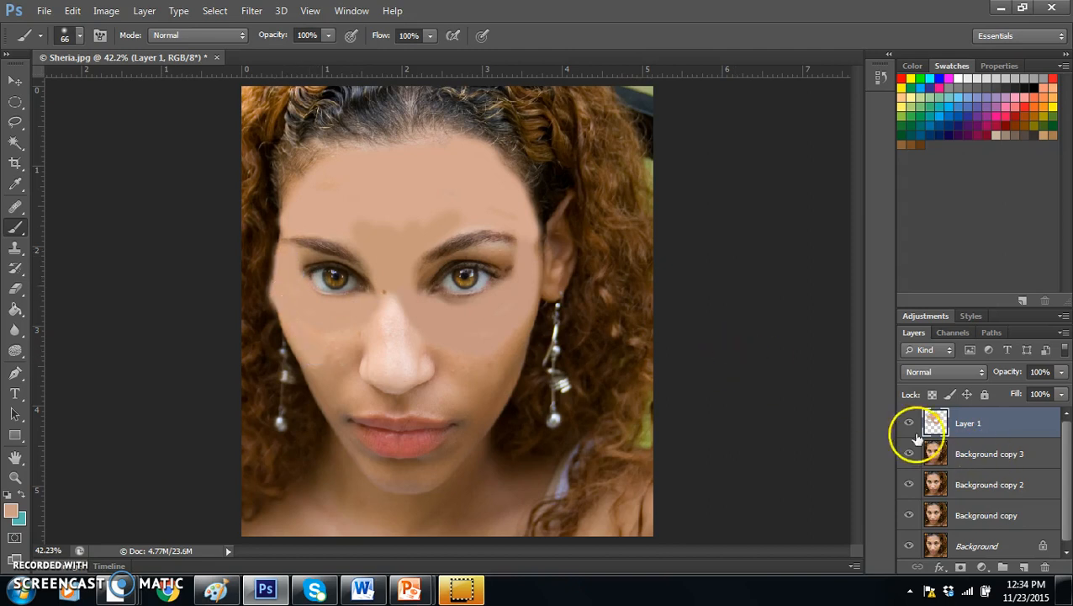
Erase the excess paint around the image-left eye and along the edge of the face on Layer 1
click(15, 288)
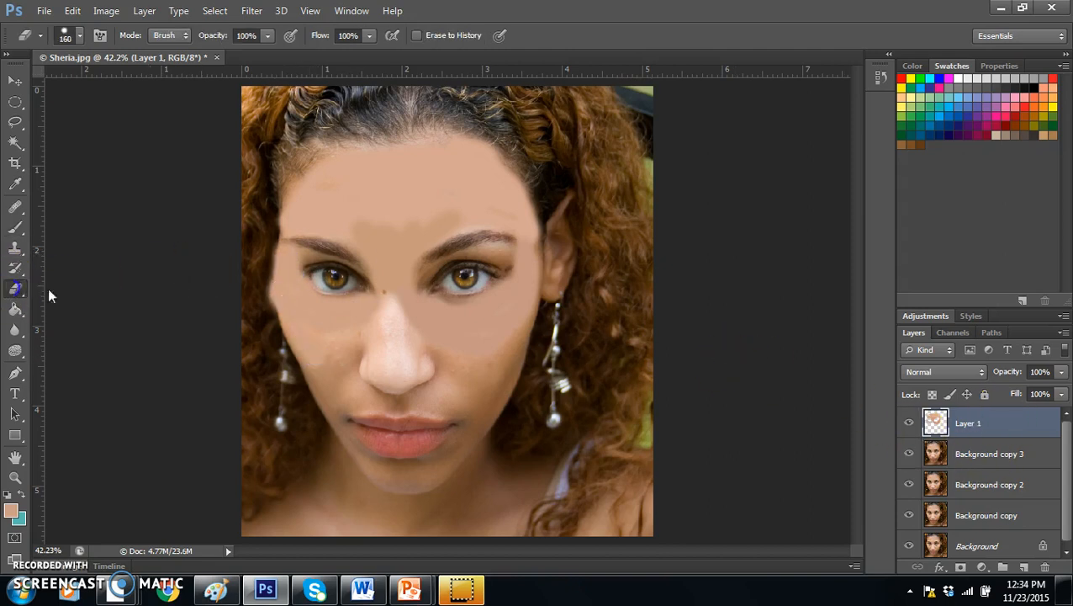
click(328, 284)
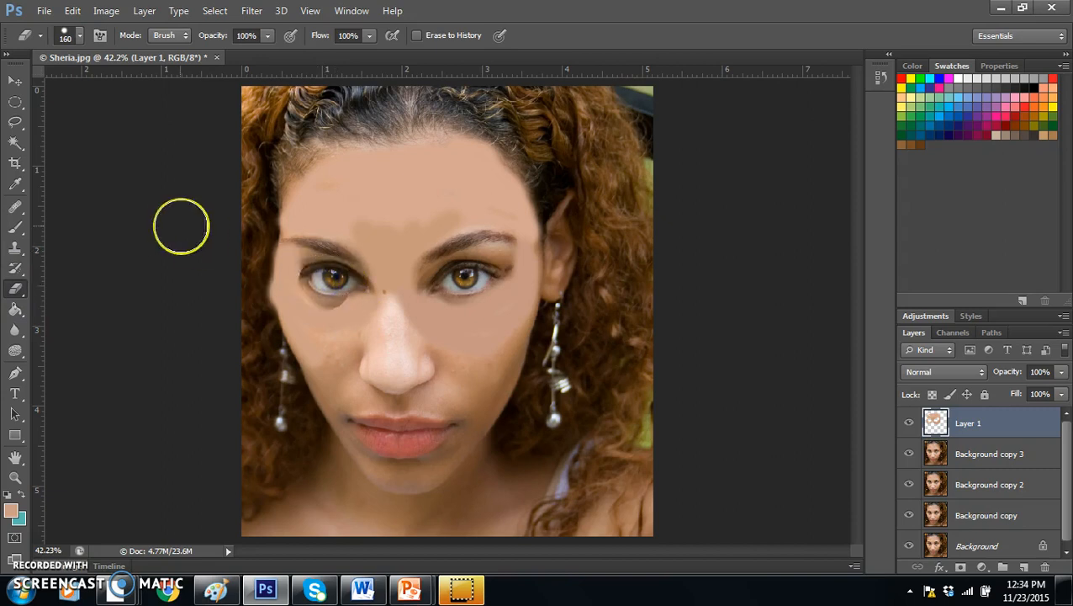
mouse_move(225, 290)
mouse_down()
mouse_move(244, 302)
mouse_move(246, 259)
mouse_move(251, 314)
mouse_move(238, 175)
mouse_up()
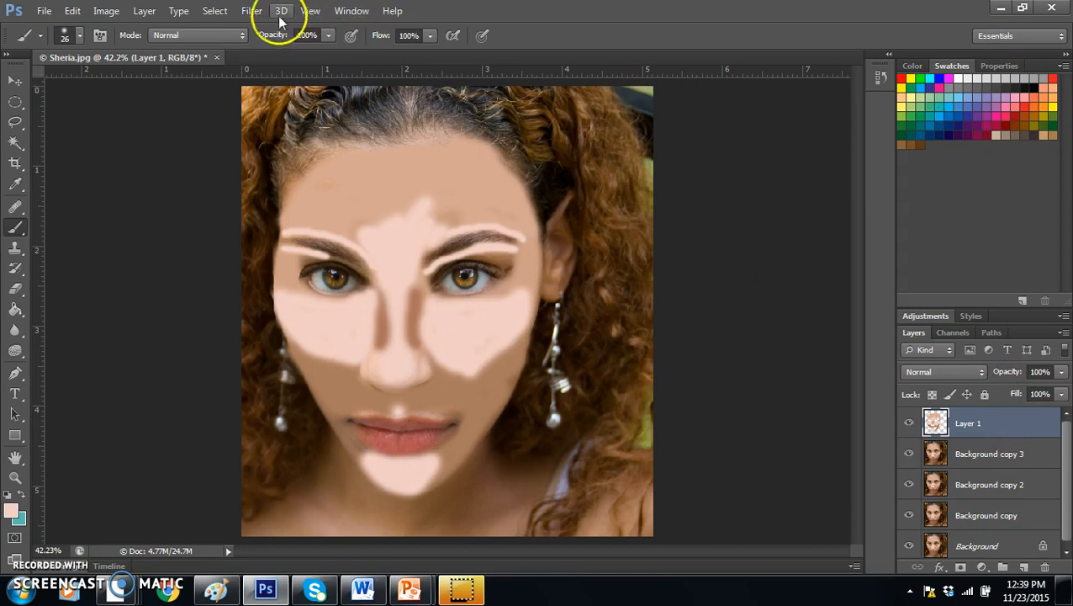
Apply a Gaussian Blur with a radius of 9.2 pixels to the painted highlights and shadows on Layer 1
click(252, 12)
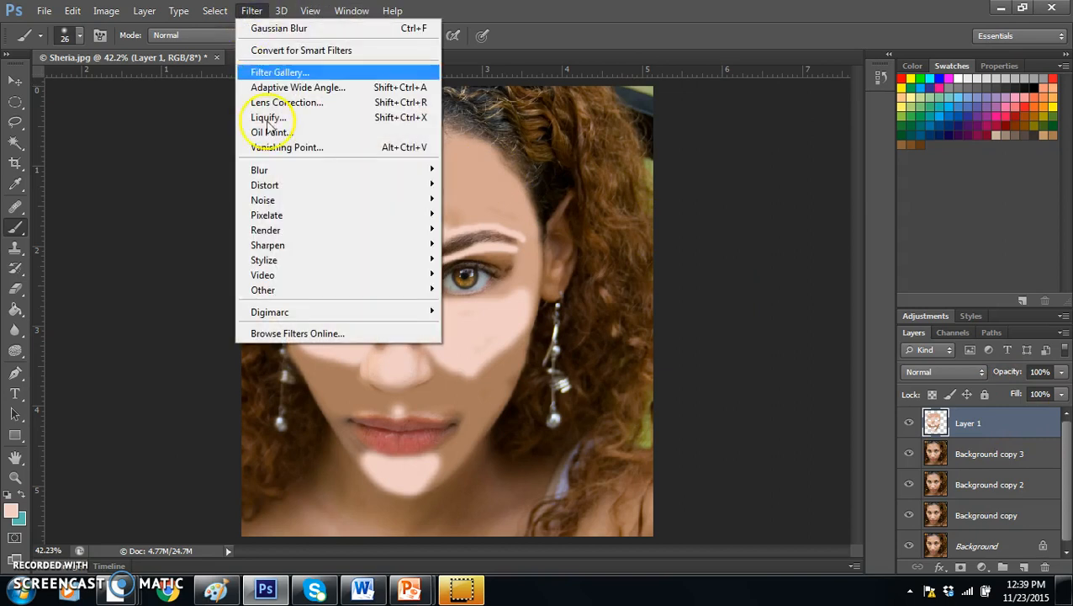
mouse_move(269, 169)
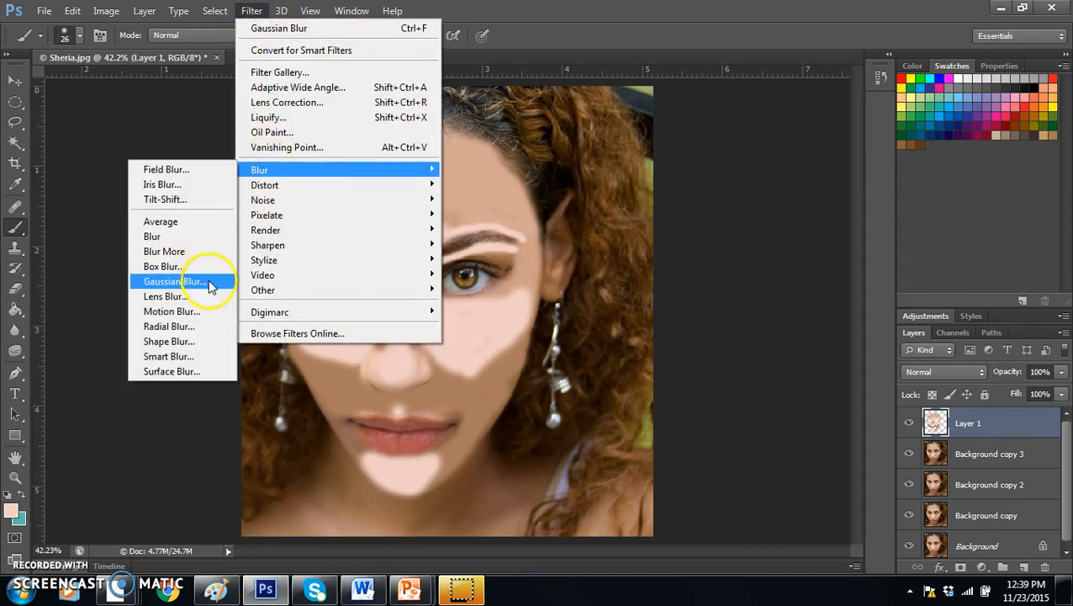
click(175, 281)
drag(656, 328, 680, 331)
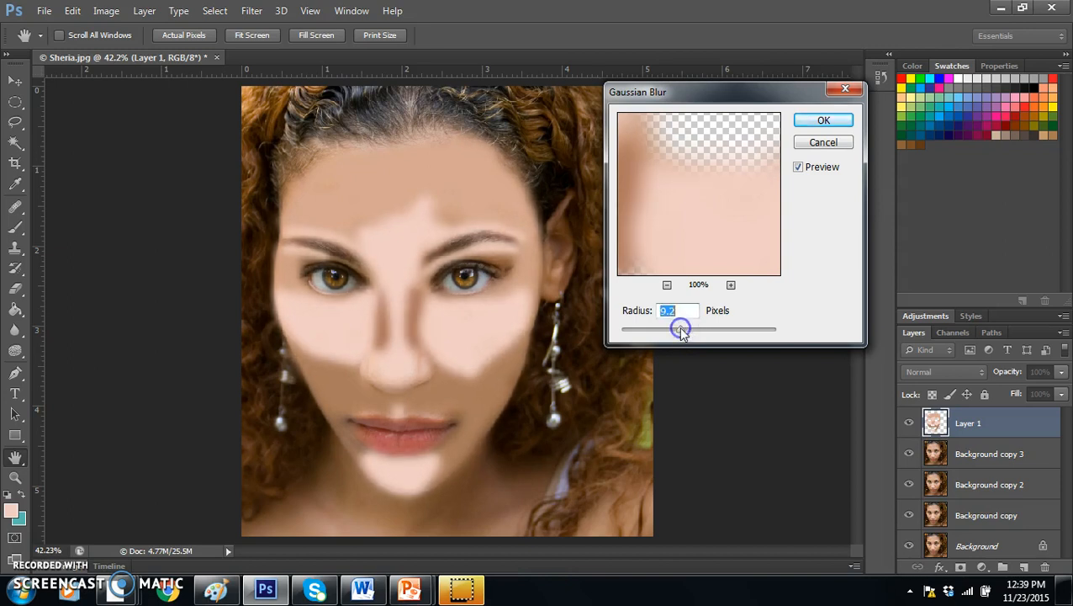
click(823, 120)
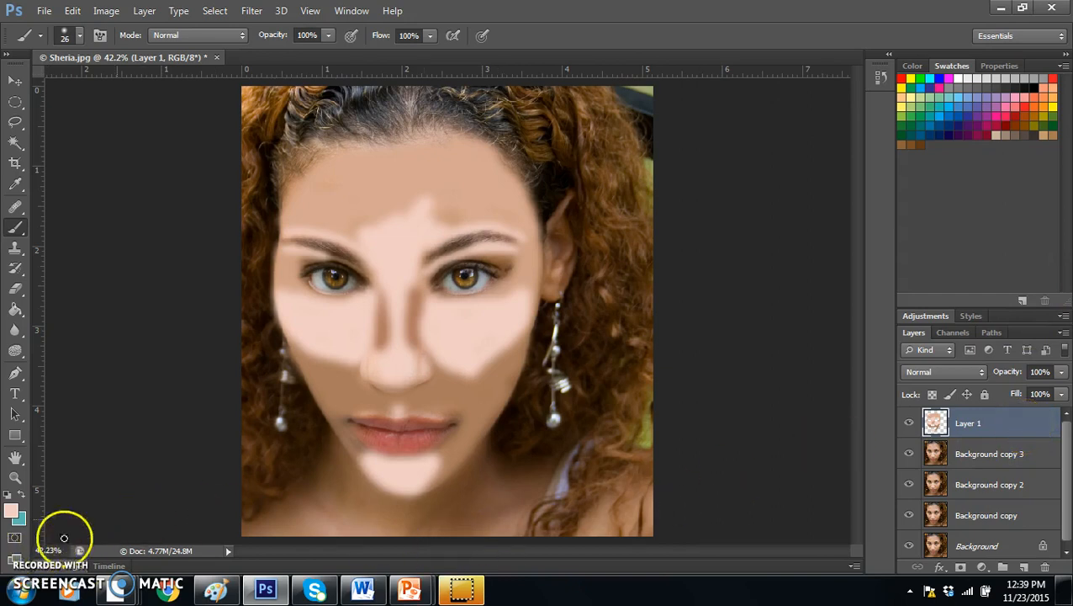
Lower the opacity of Layer 1 to 9%
click(1061, 373)
drag(1033, 407, 977, 390)
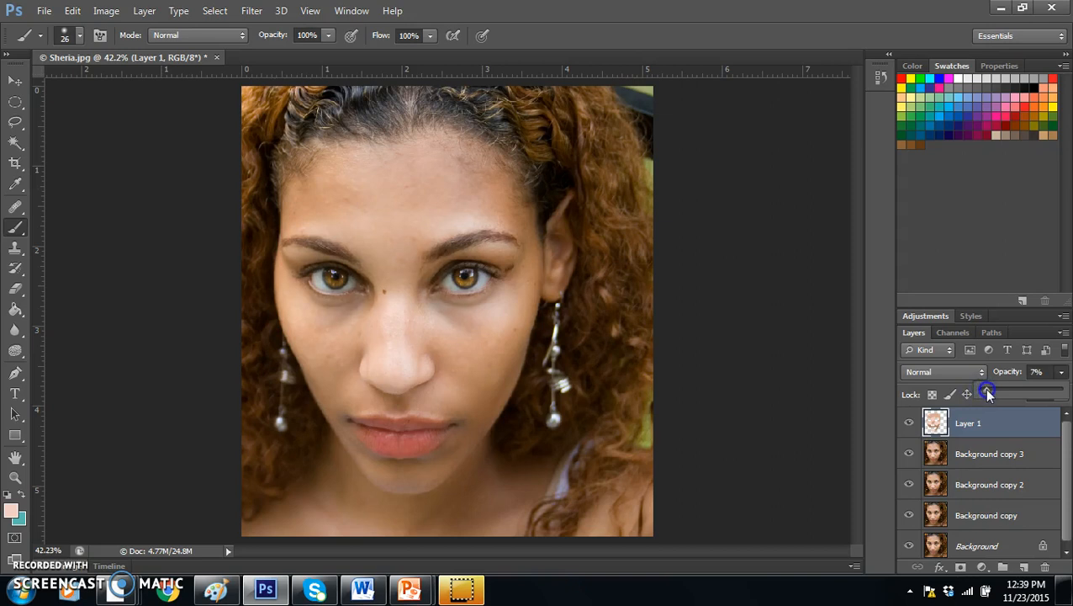
drag(993, 394, 1000, 395)
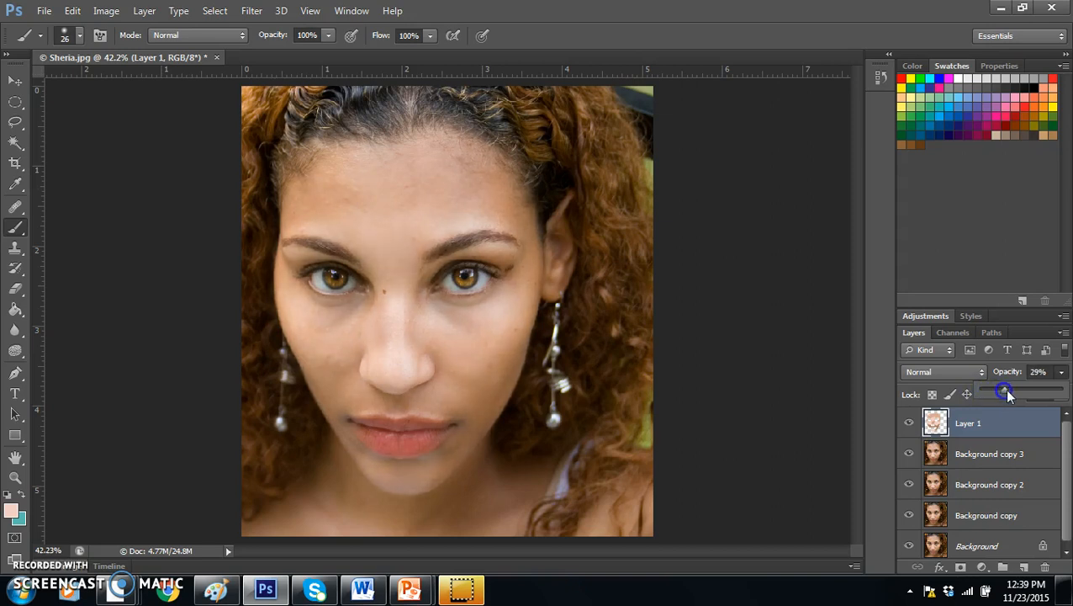
drag(1008, 391, 999, 396)
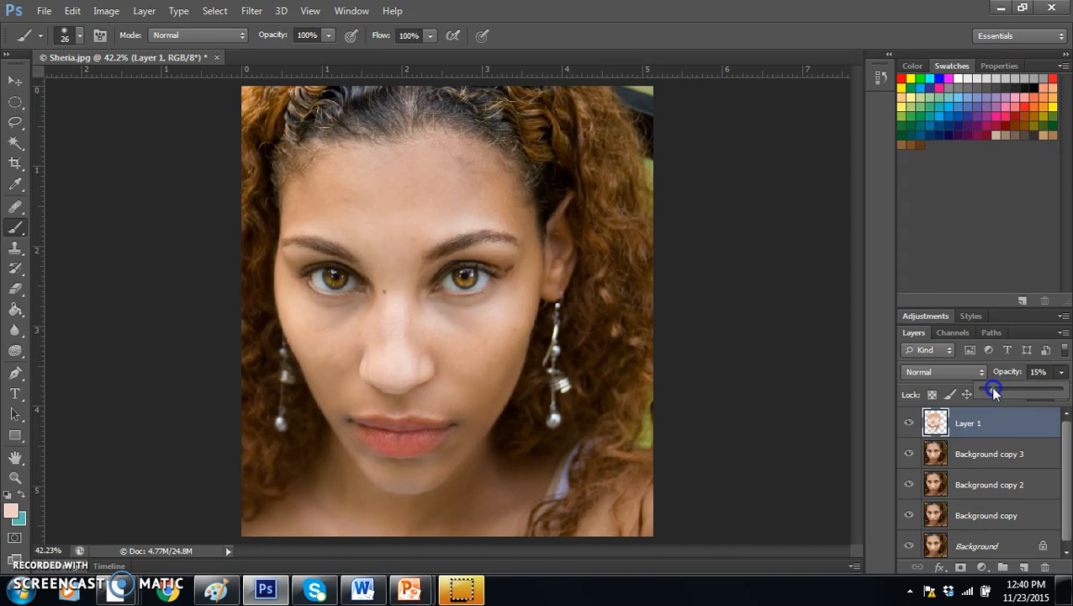
drag(991, 394, 988, 394)
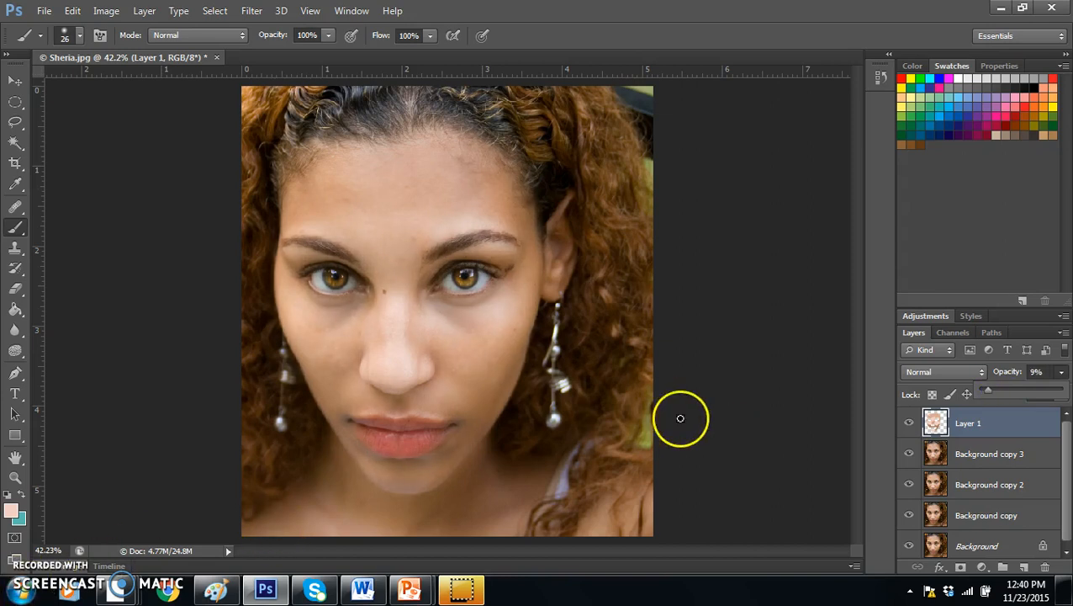
Toggle the visibility of Layer 1 to compare the face with and without the painted contouring, leaving it shown
click(908, 423)
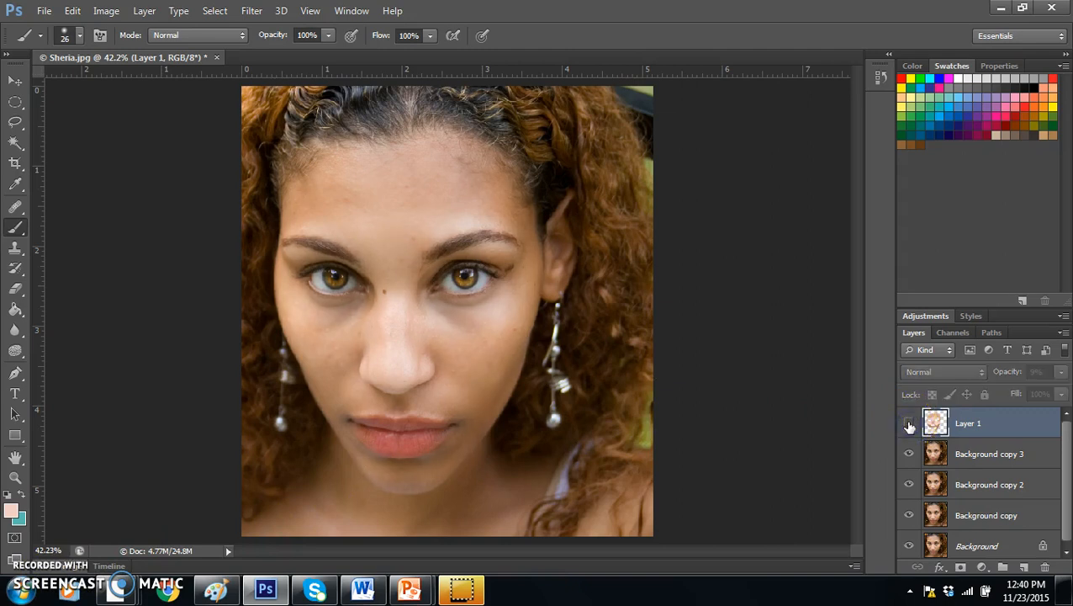
click(908, 425)
click(909, 423)
click(908, 423)
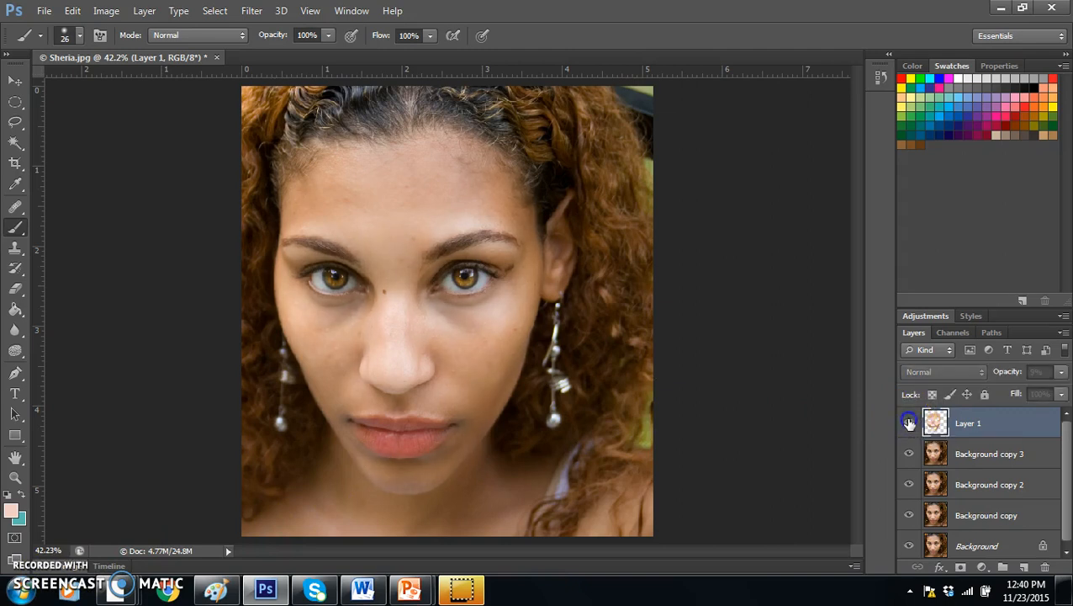
click(909, 423)
click(909, 423)
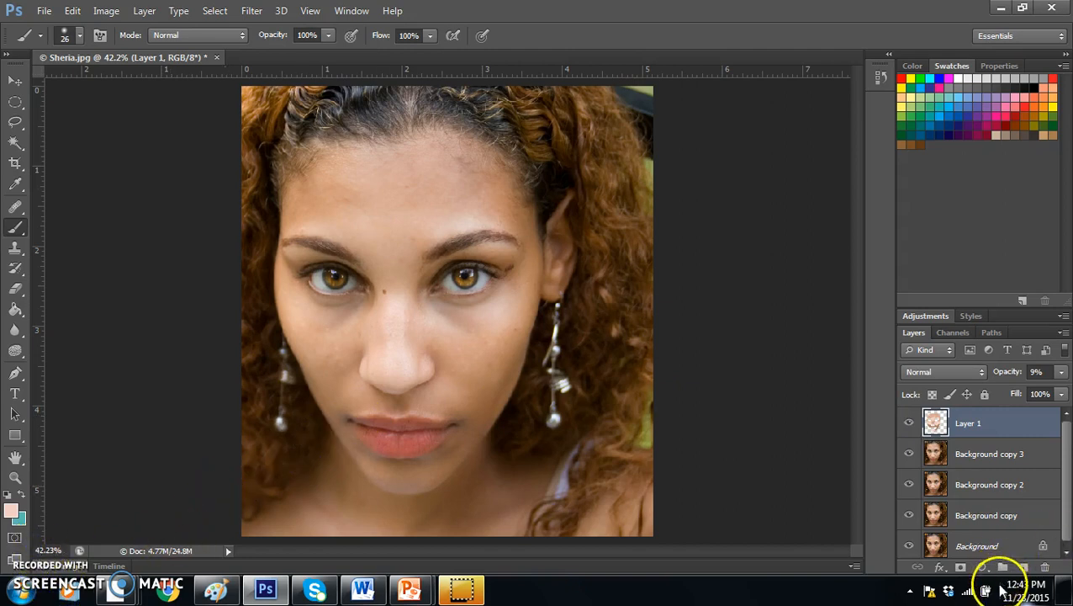
Create a layer group, move Layer 1 and the three Background copies into it, and collapse the group
click(1000, 567)
click(1017, 443)
drag(1065, 458, 1067, 477)
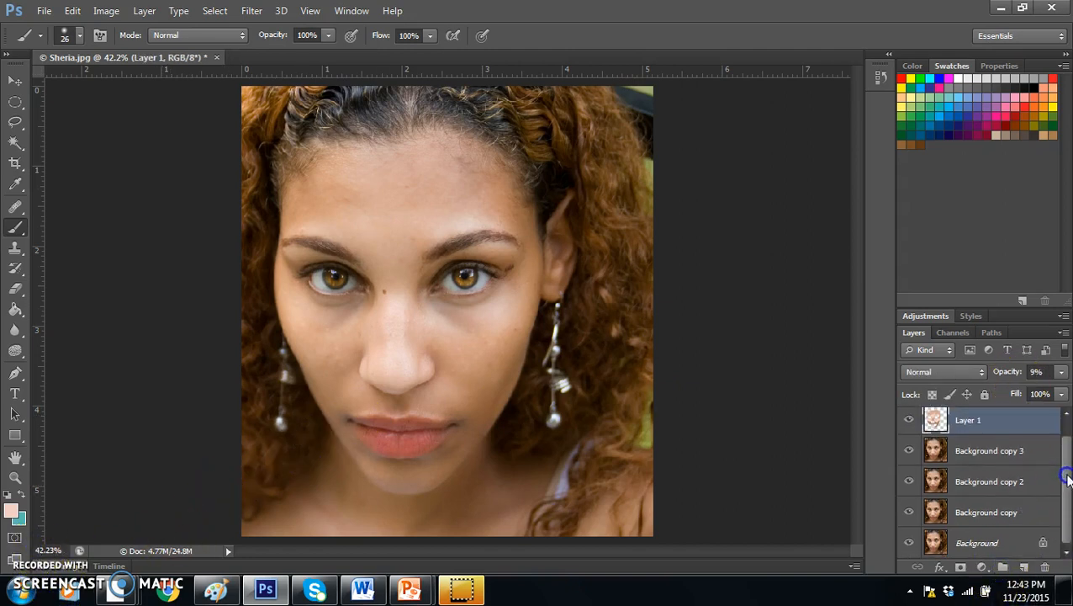
shift+click(1017, 512)
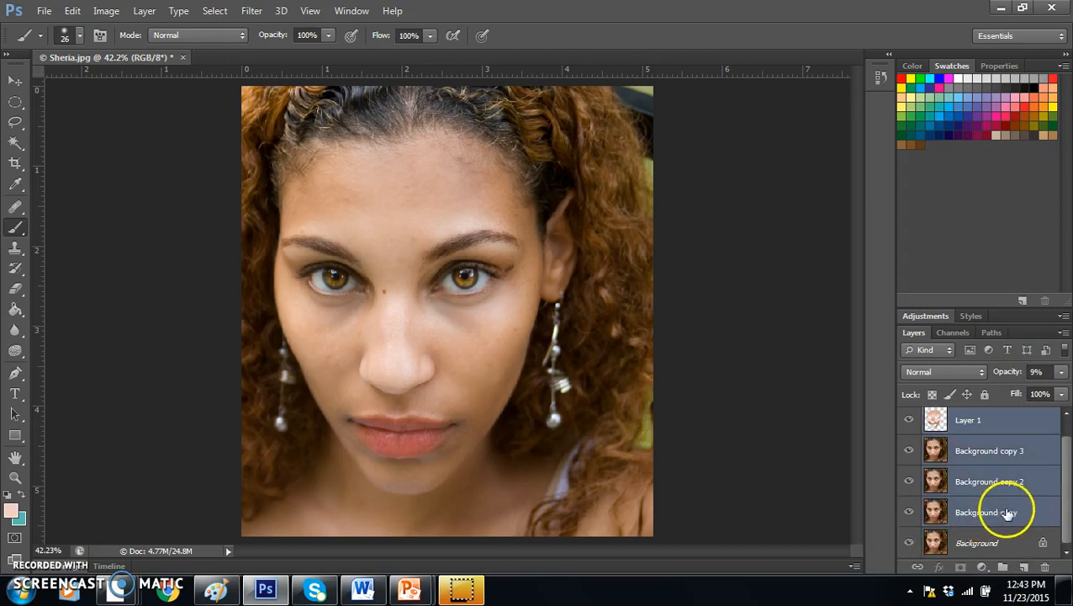
drag(1039, 486, 1011, 419)
click(928, 417)
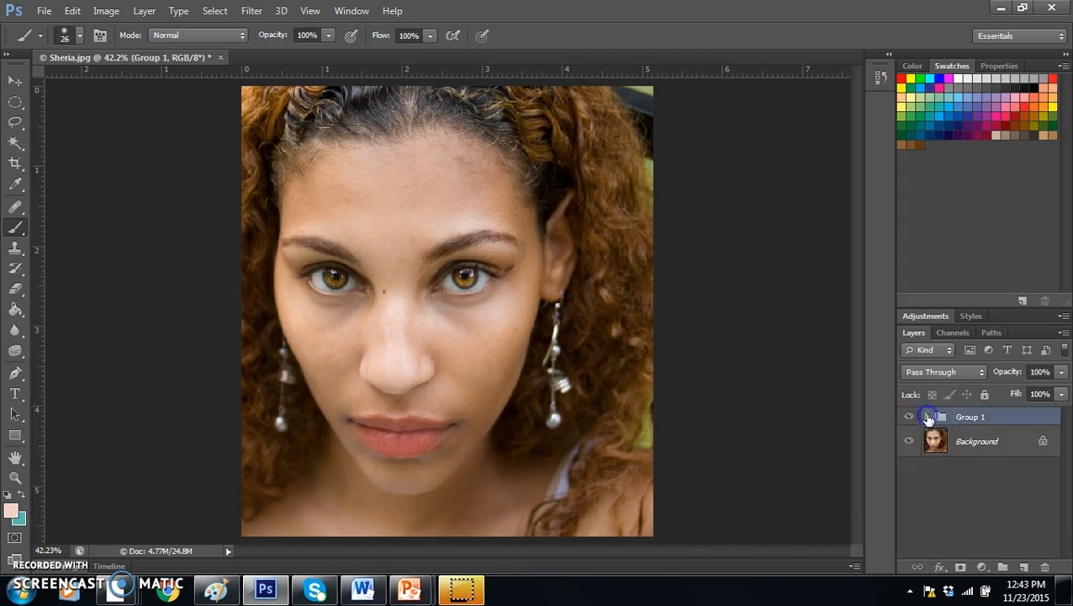
Toggle the visibility of Group 1 to compare the retouched portrait with the original, leaving the group shown
click(909, 417)
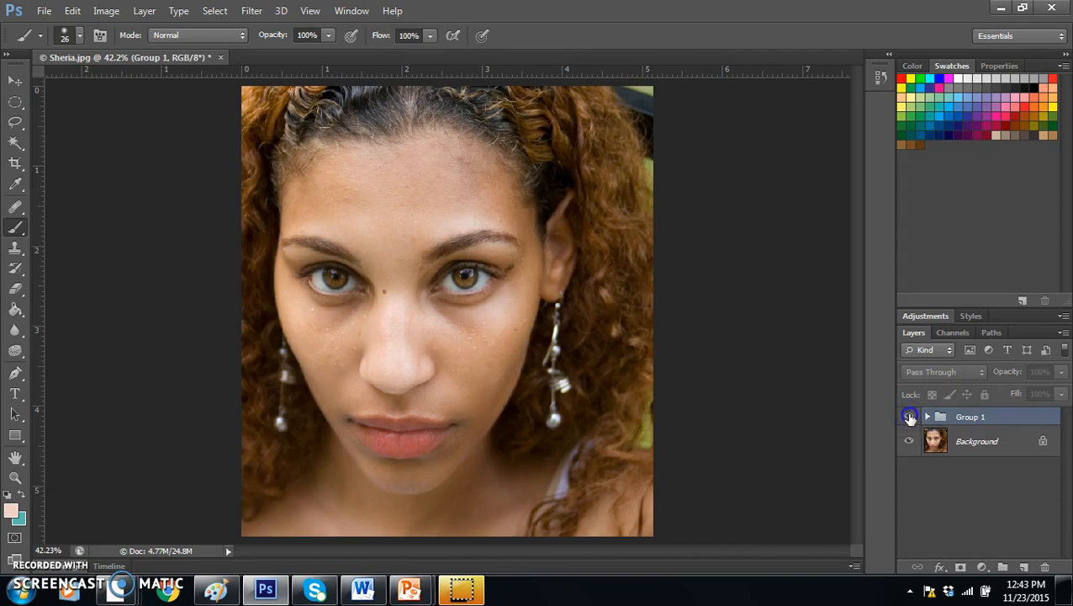
click(909, 418)
click(909, 417)
click(909, 417)
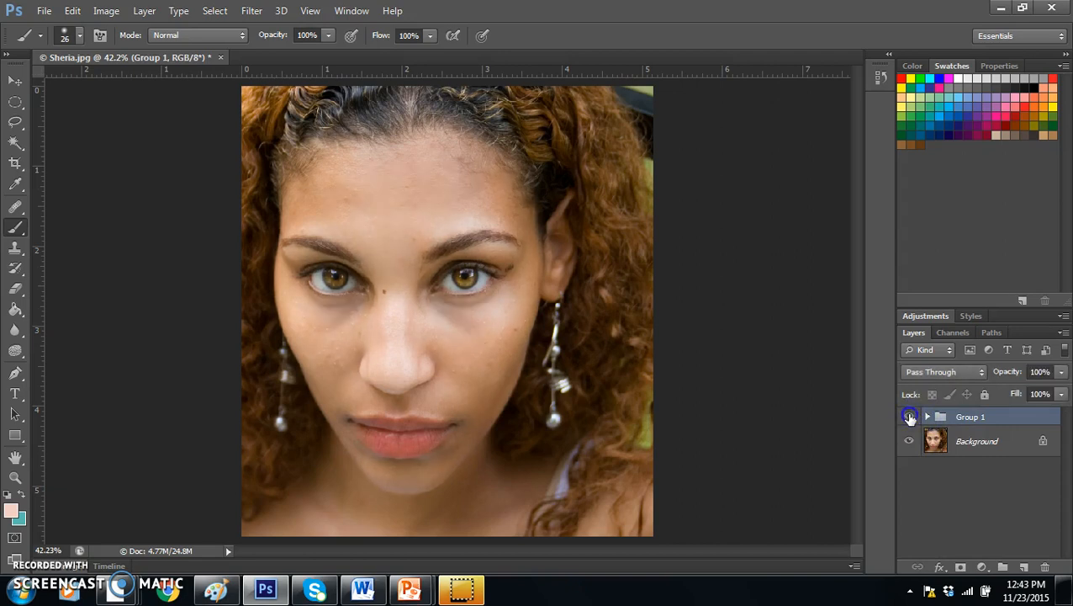